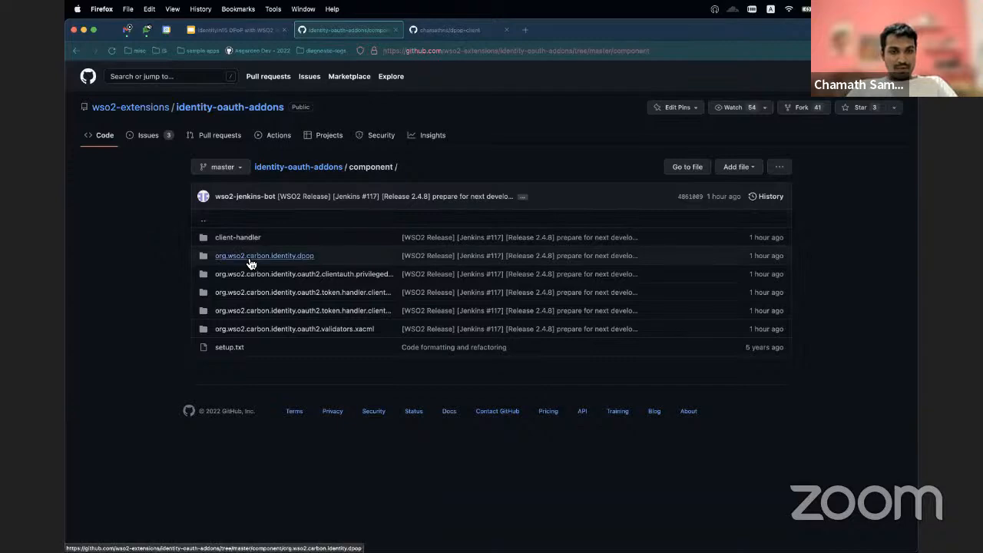
Step: Open the org.wso2.carbon.identity.dpop component folder and duplicate its browser tab
click(254, 257)
scroll(247, 326, down, 5)
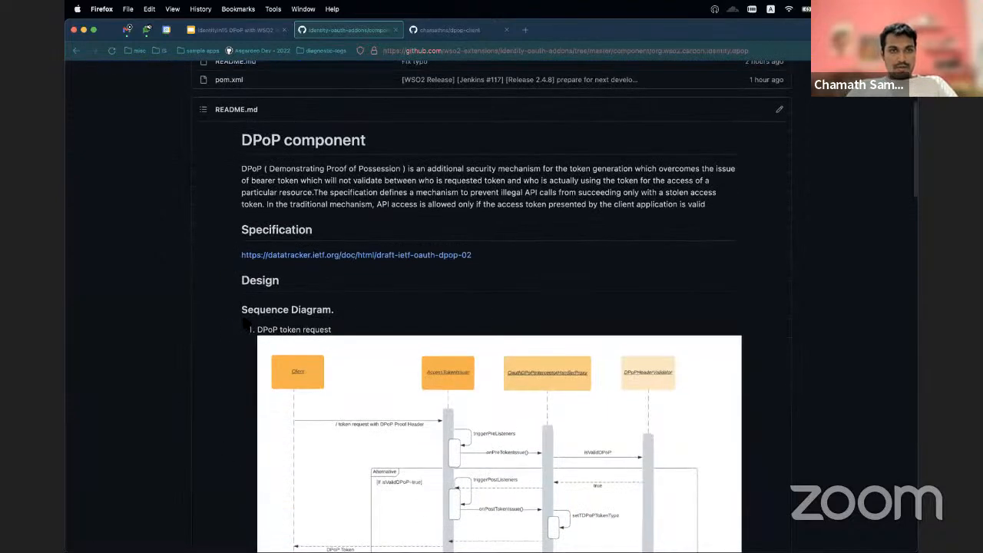
right_click(368, 29)
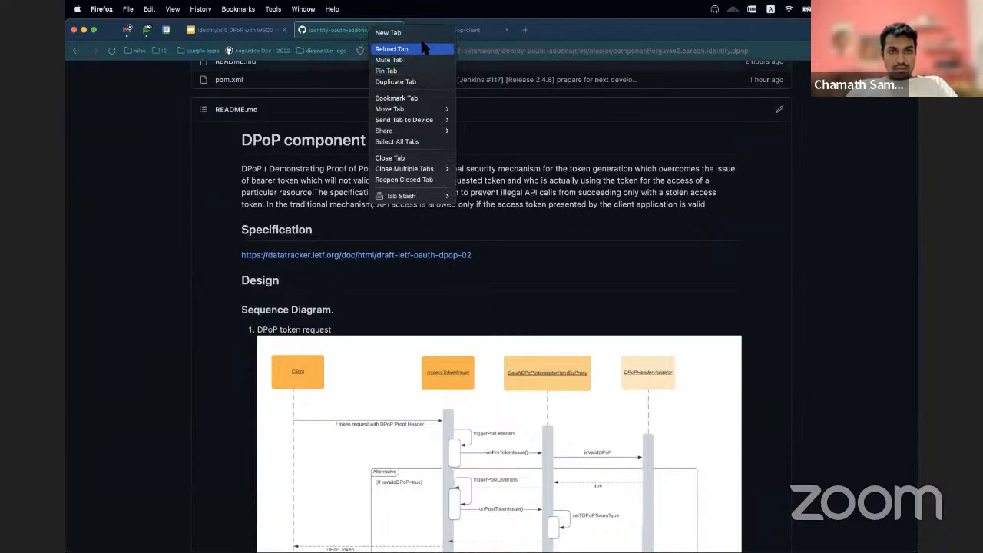
click(430, 81)
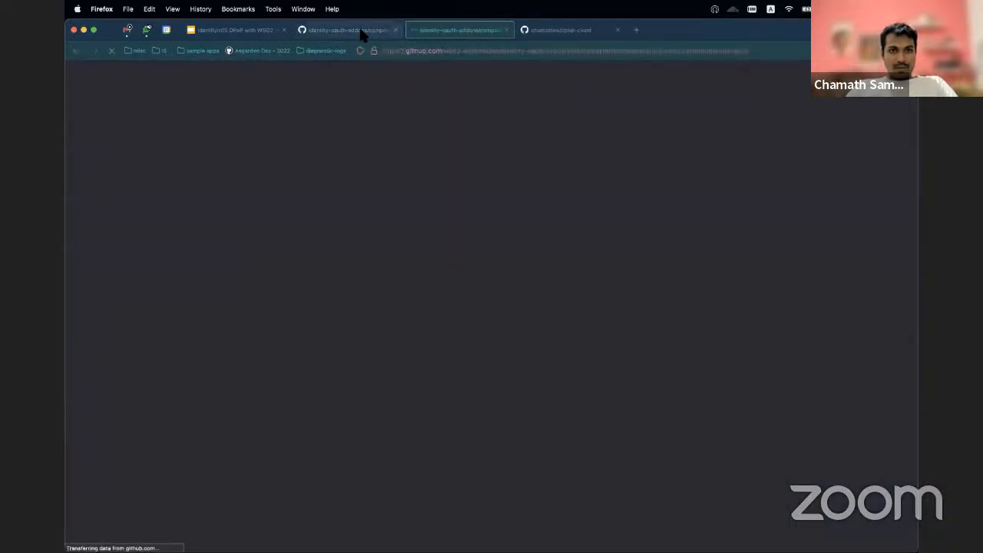
Step: Examine the sequence diagrams and deployment instructions in the DPoP component's README in the original tab
click(363, 30)
scroll(279, 302, down, 10)
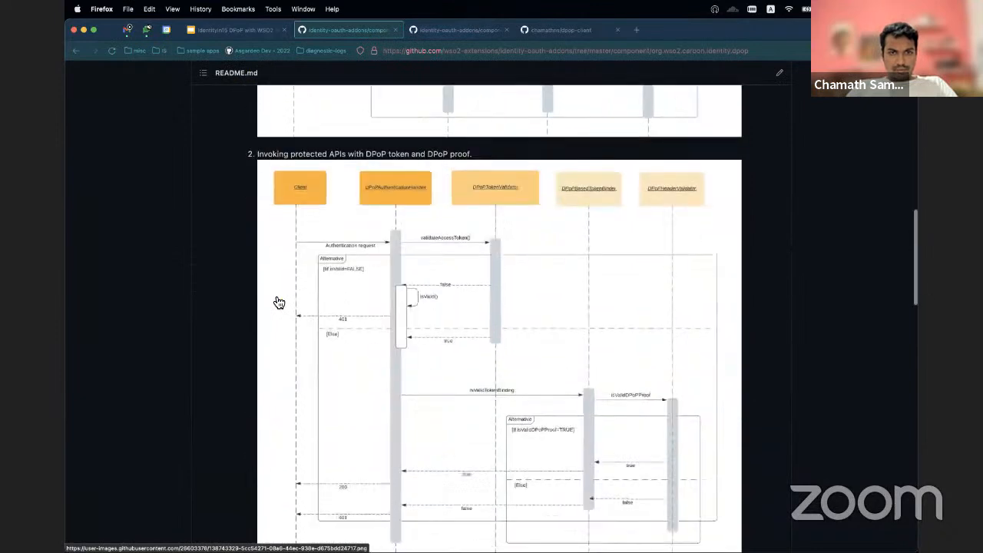
scroll(278, 302, down, 10)
scroll(278, 300, down, 3)
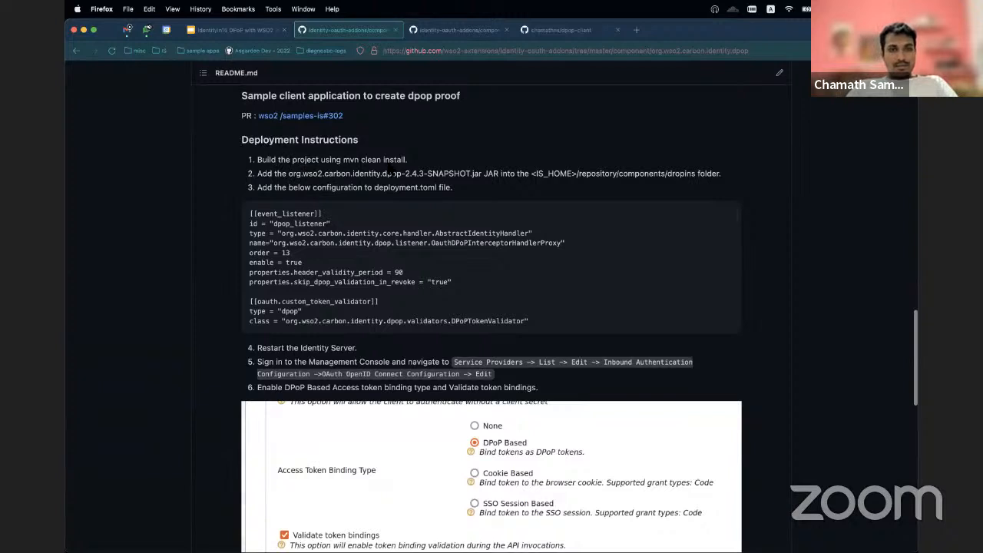
scroll(378, 166, up, 2)
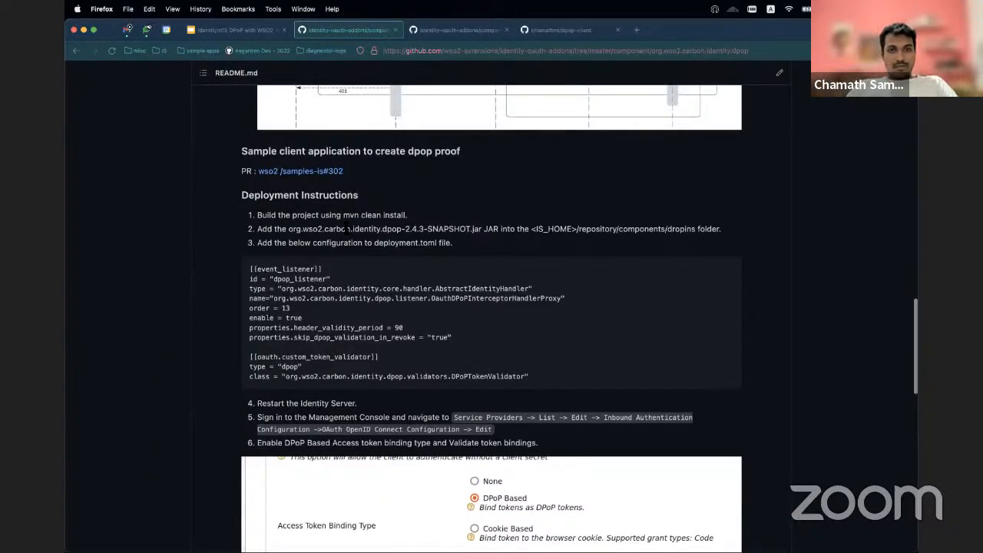
Step: Copy the HTTPS clone URL of the identity-oauth-addons repository using the duplicated tab, and switch to iTerm
click(461, 29)
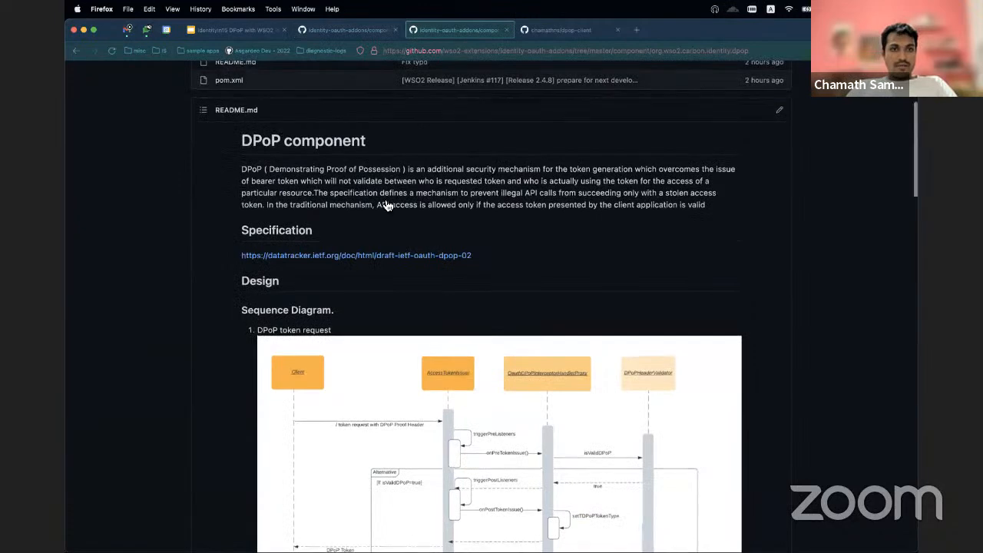
scroll(386, 206, up, 5)
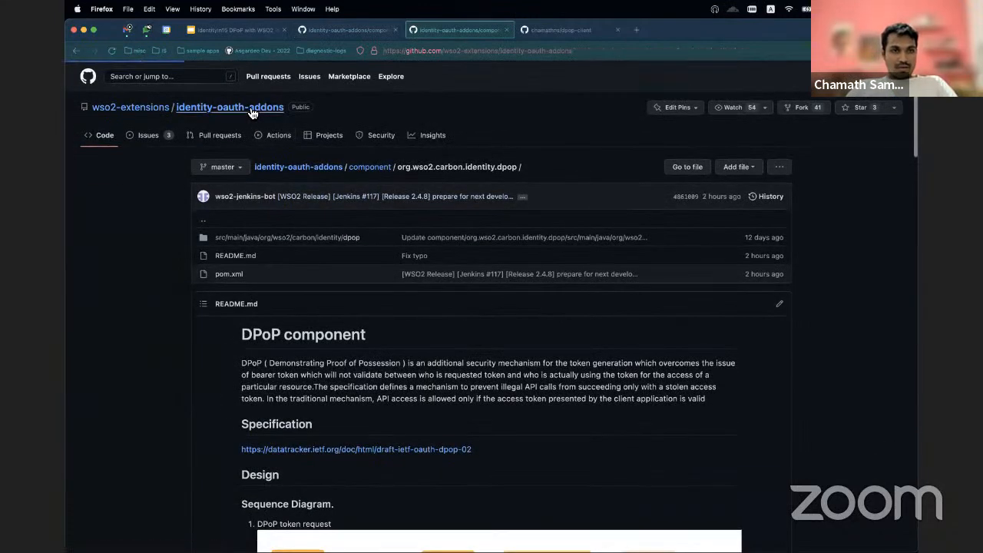
click(251, 113)
click(612, 167)
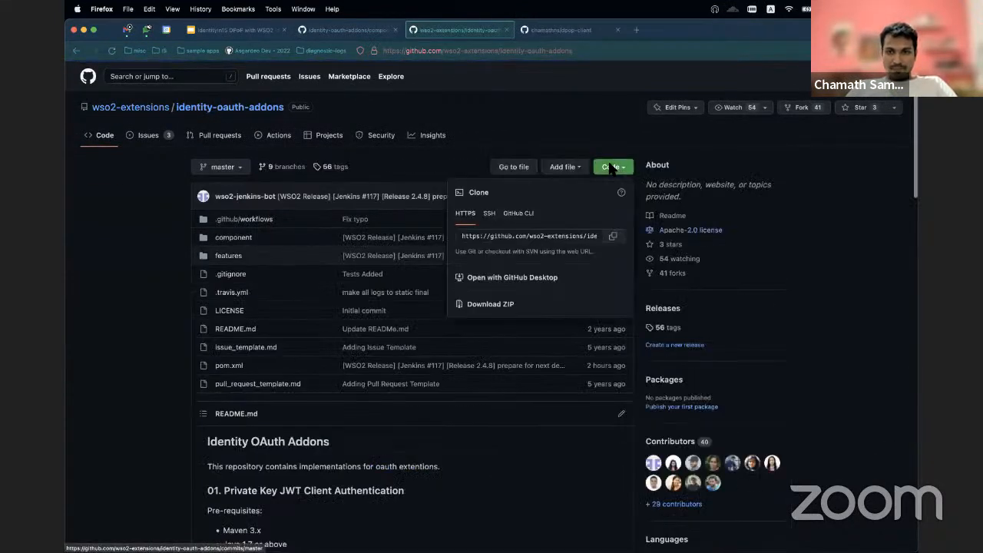
click(613, 236)
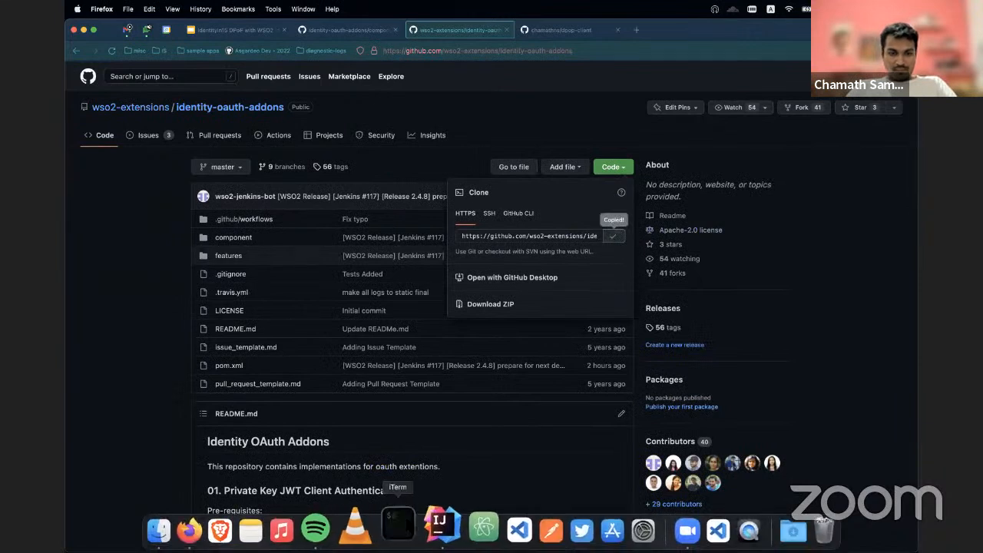
click(397, 526)
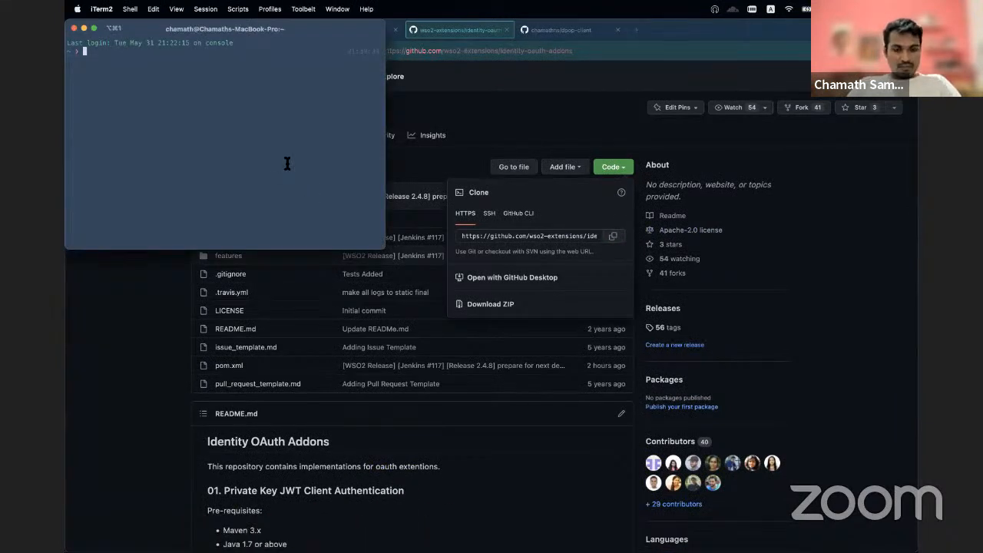
text(mkdir )
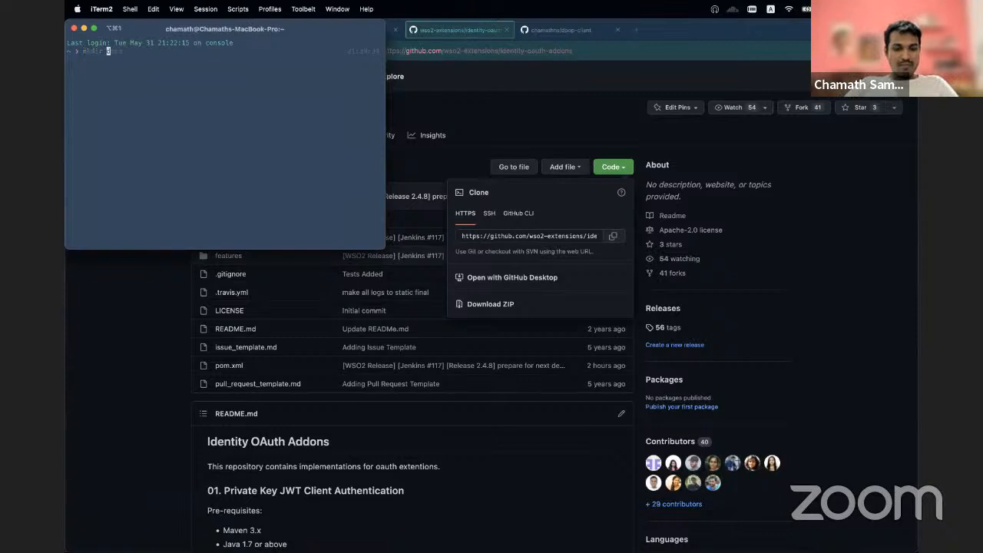
text(demo)
key(BackSpace)
key(BackSpace)
key(BackSpace)
key(BackSpace)
key(BackSpace)
key(BackSpace)
key(BackSpace)
key(BackSpace)
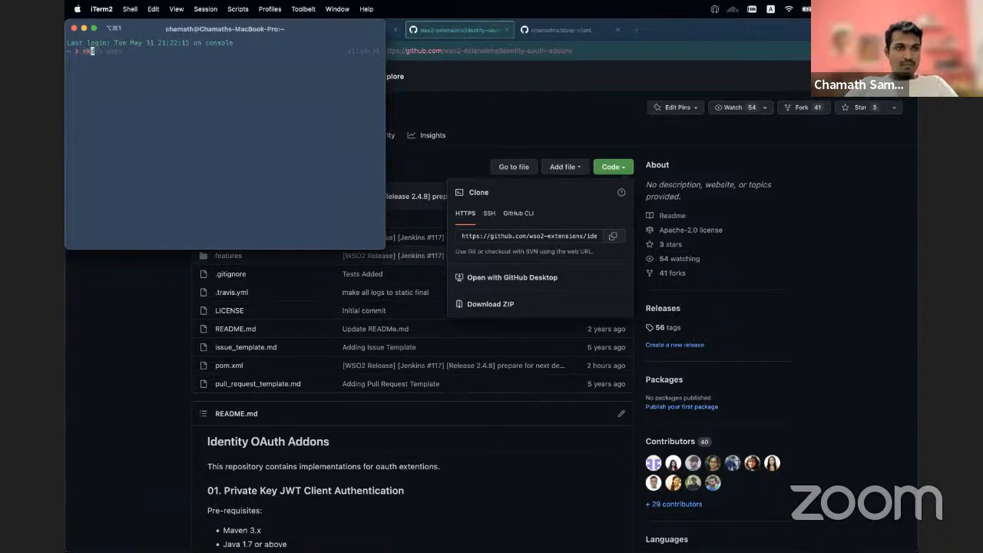
key(BackSpace)
key(BackSpace)
Step: Change the working directory to IS/dev/learn/identity15/dpop/
text(cd IS/)
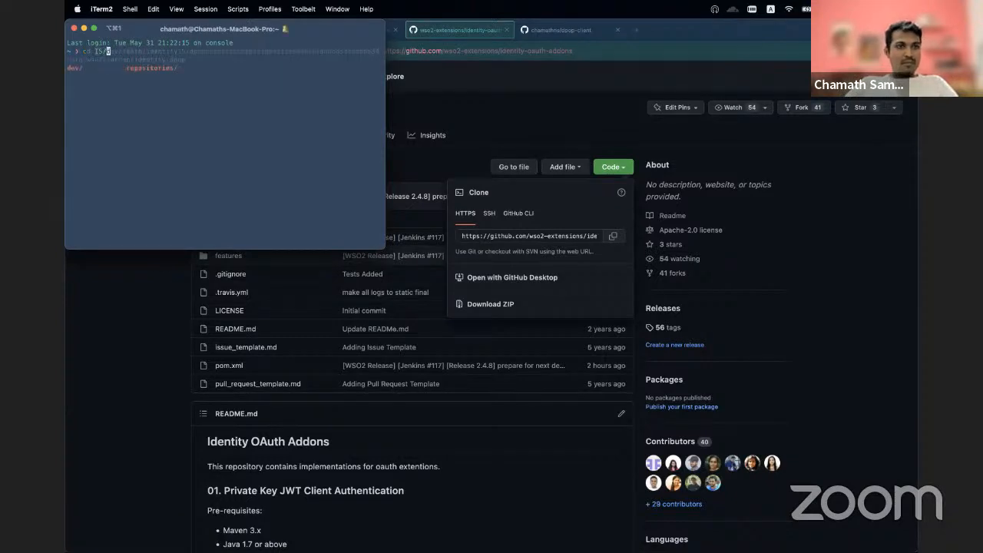
key(Right)
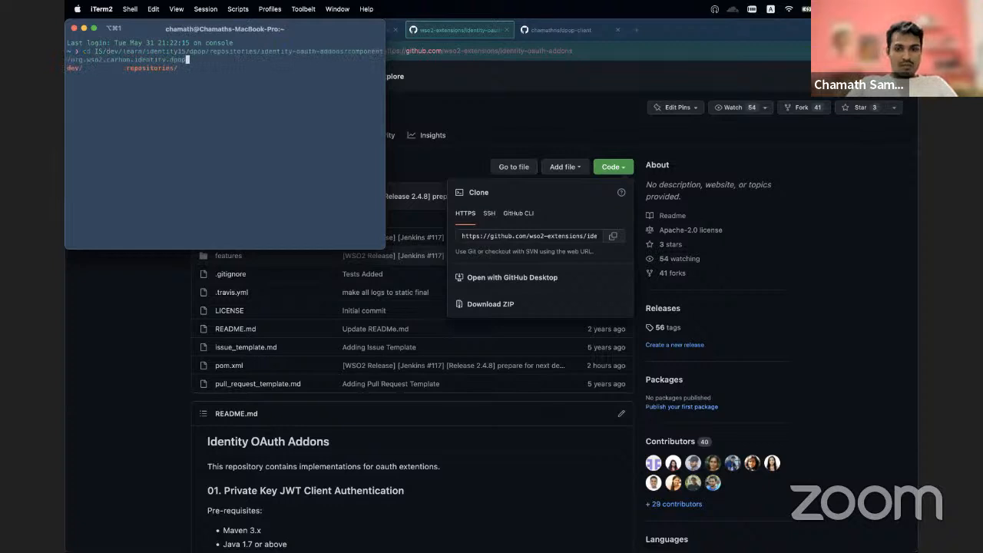
key(BackSpace)
key(BackSpace)
key(BackSpace)
key(BackSpace)
key(BackSpace)
key(BackSpace)
key(BackSpace)
key(BackSpace)
key(BackSpace)
key(BackSpace)
key(BackSpace)
key(BackSpace)
key(BackSpace)
key(BackSpace)
key(BackSpace)
key(BackSpace)
key(BackSpace)
key(BackSpace)
key(BackSpace)
key(BackSpace)
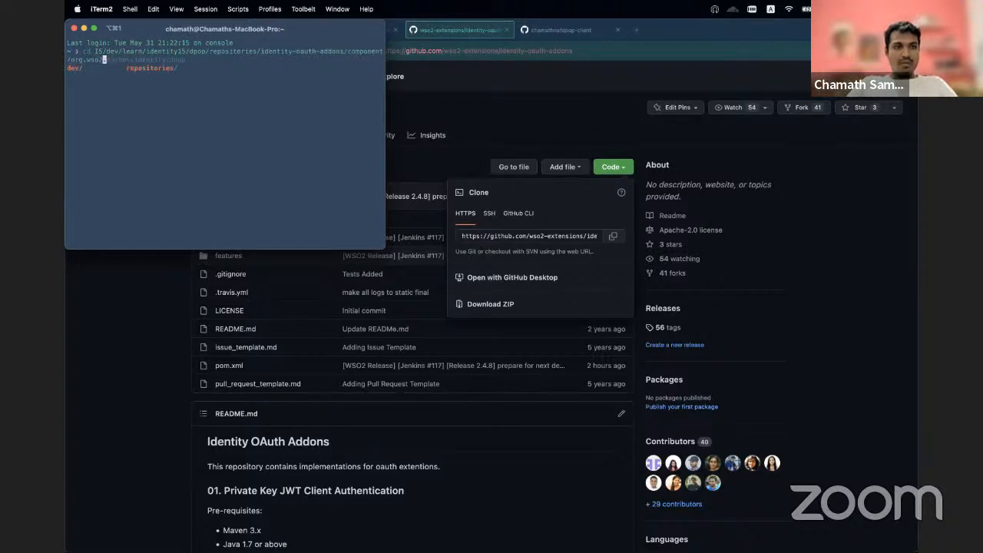
key(BackSpace)
key(BackSpace)
key(BackSpace)
key(BackSpace)
key(BackSpace)
key(BackSpace)
key(BackSpace)
key(BackSpace)
key(BackSpace)
key(BackSpace)
key(BackSpace)
key(BackSpace)
key(BackSpace)
key(BackSpace)
key(BackSpace)
key(BackSpace)
key(BackSpace)
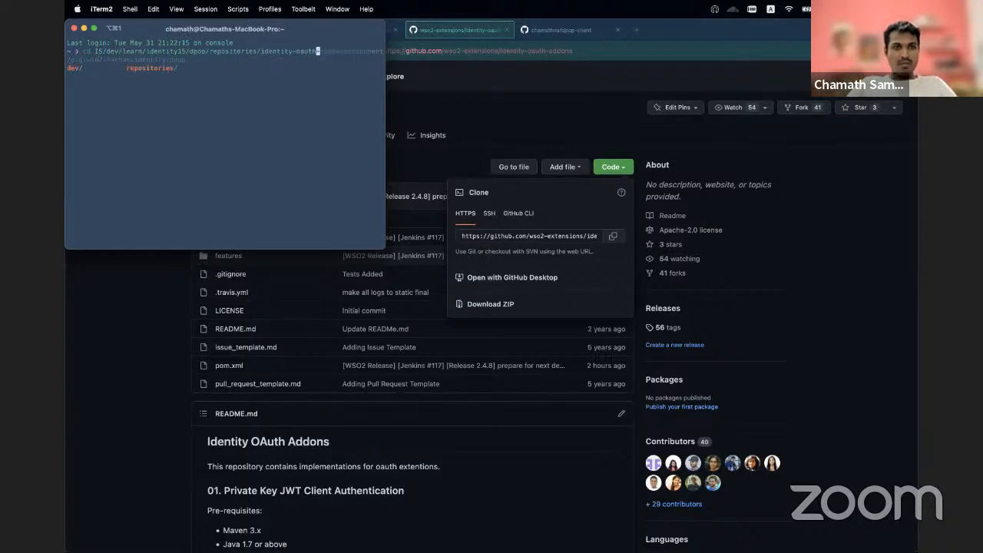
key(BackSpace)
key(BackSpace)
key(BackSpace)
key(BackSpace)
key(BackSpace)
key(BackSpace)
key(BackSpace)
key(BackSpace)
key(BackSpace)
key(BackSpace)
key(BackSpace)
key(BackSpace)
key(BackSpace)
key(BackSpace)
key(BackSpace)
key(BackSpace)
key(BackSpace)
key(BackSpace)
key(BackSpace)
key(BackSpace)
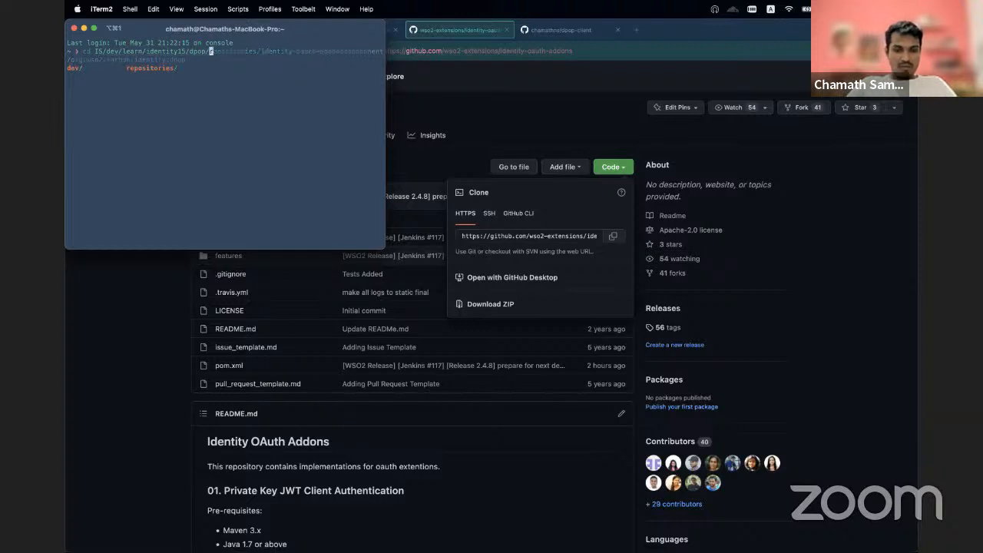
key(Return)
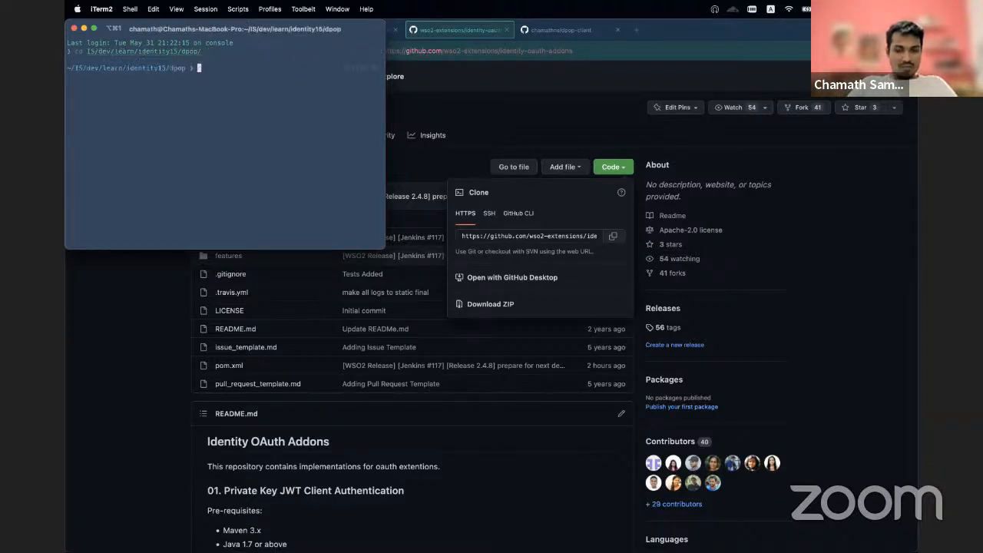
Step: Create a directory named dpopdemo in the current folder
text(mkdir )
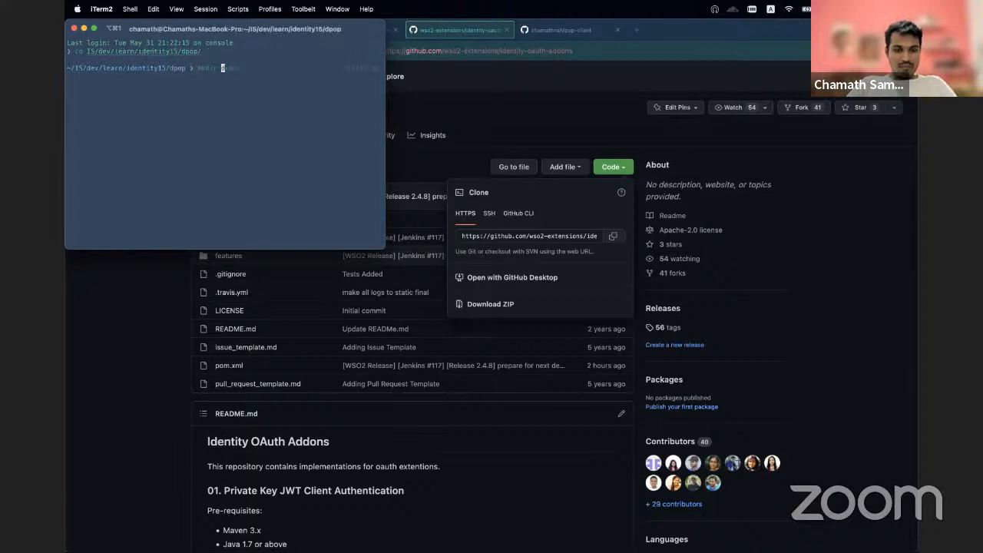
text(demo/)
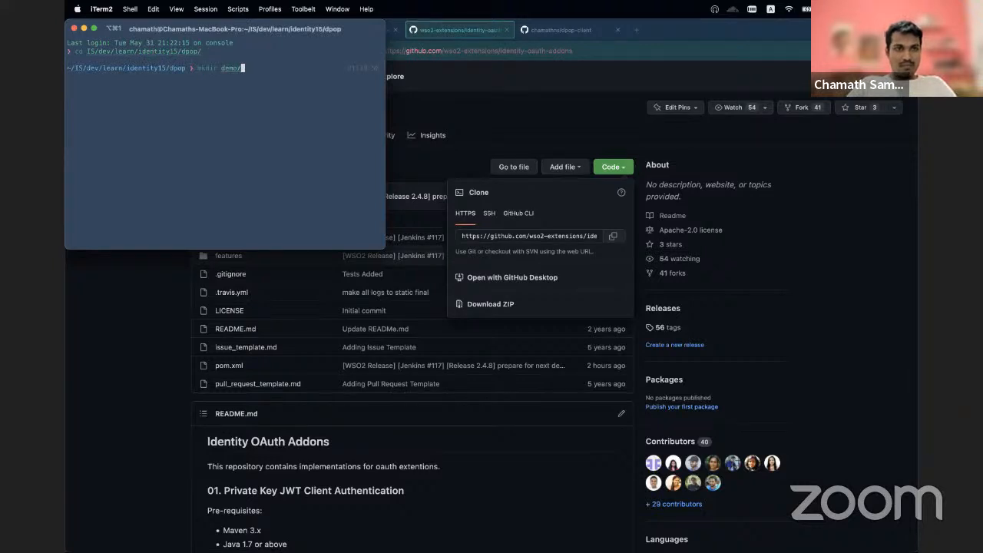
key(BackSpace)
key(BackSpace)
key(BackSpace)
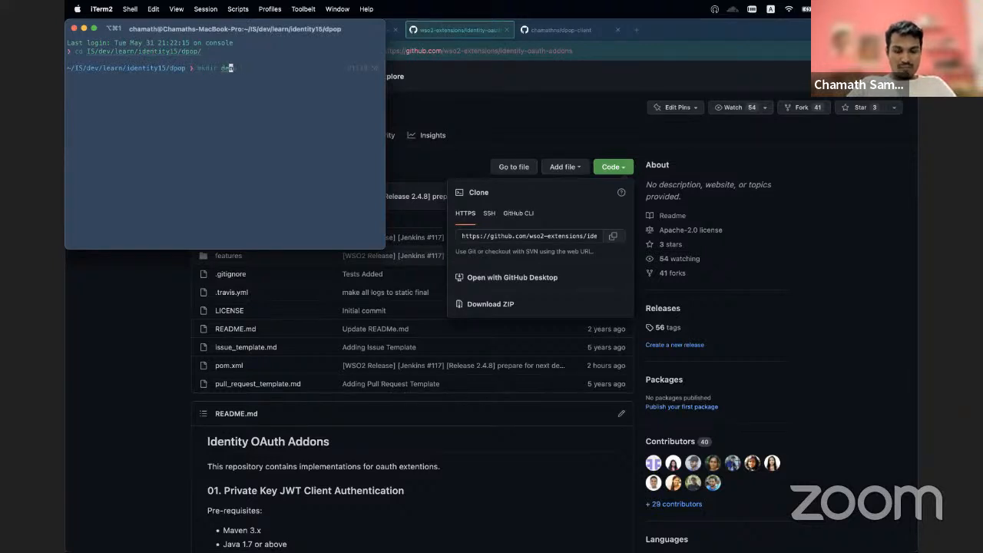
key(BackSpace)
text(popdemo)
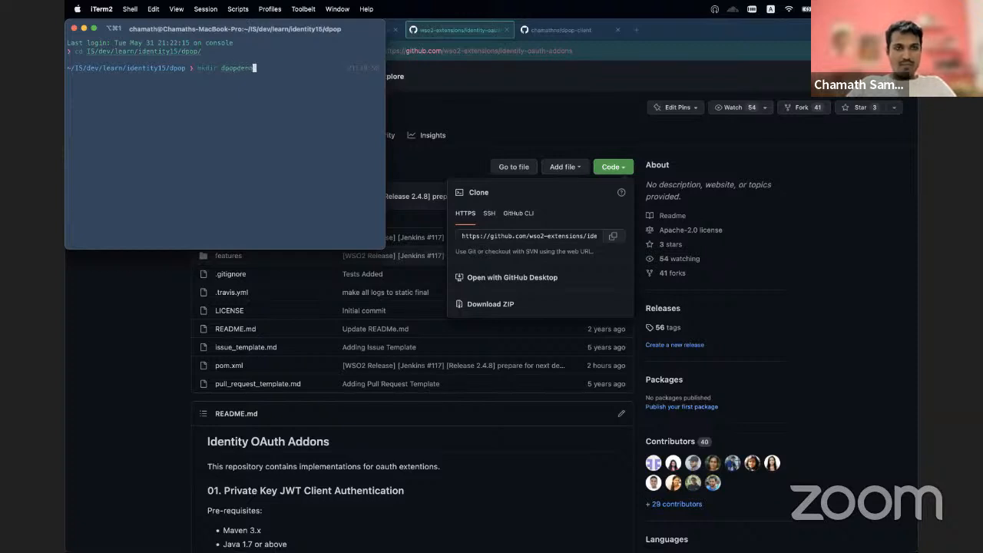
key(Return)
Step: Change into the dpopdemo directory
text(cd de)
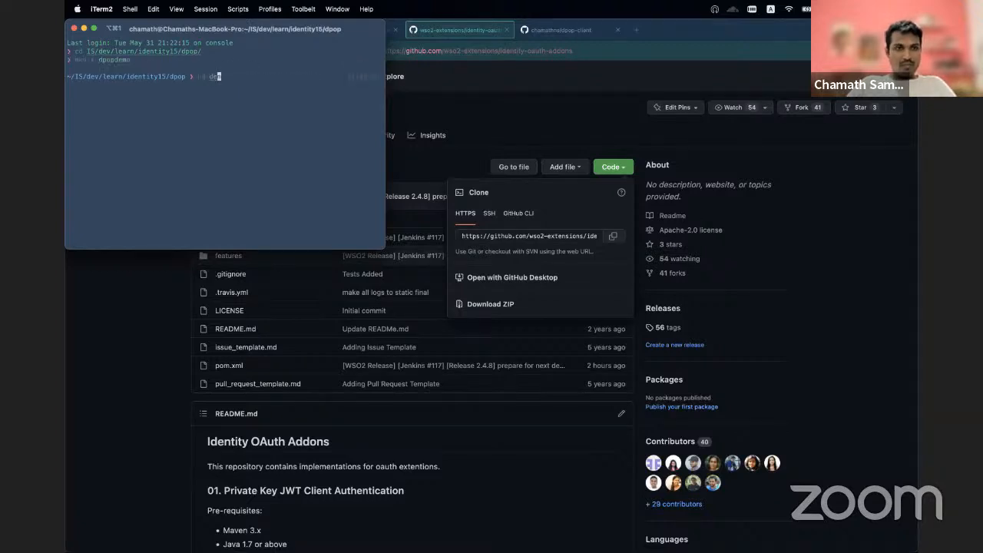
key(BackSpace)
text(popdemo)
key(Return)
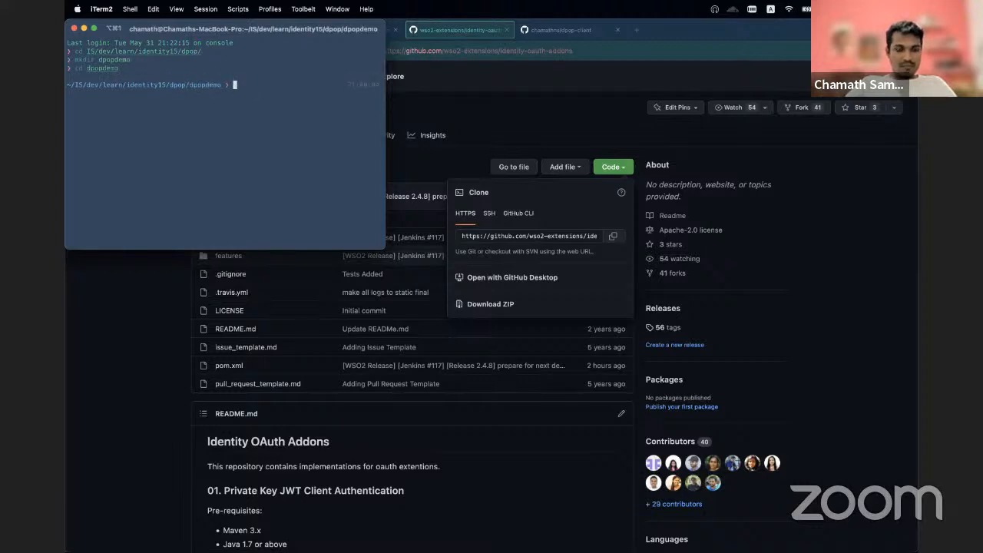
text(gcl)
key(super+v)
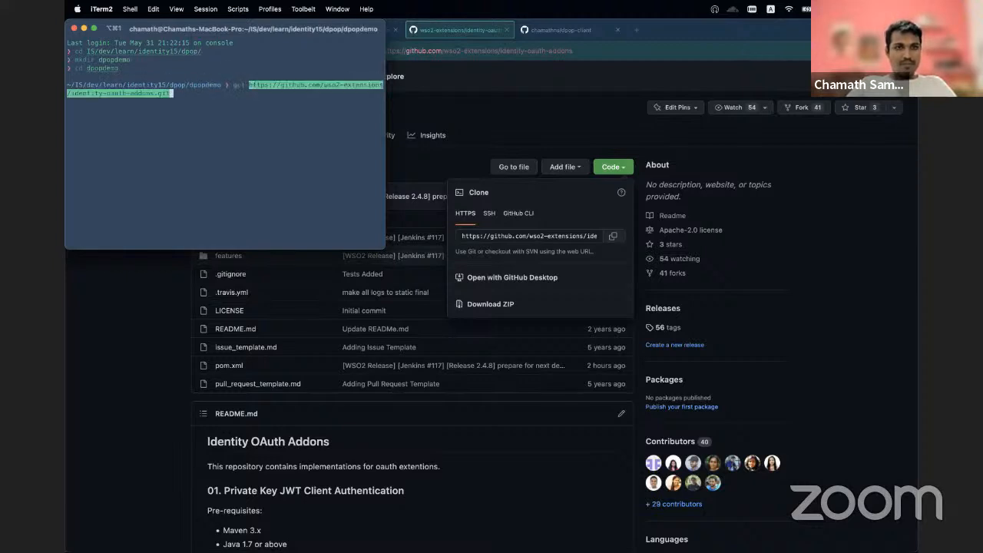
key(Return)
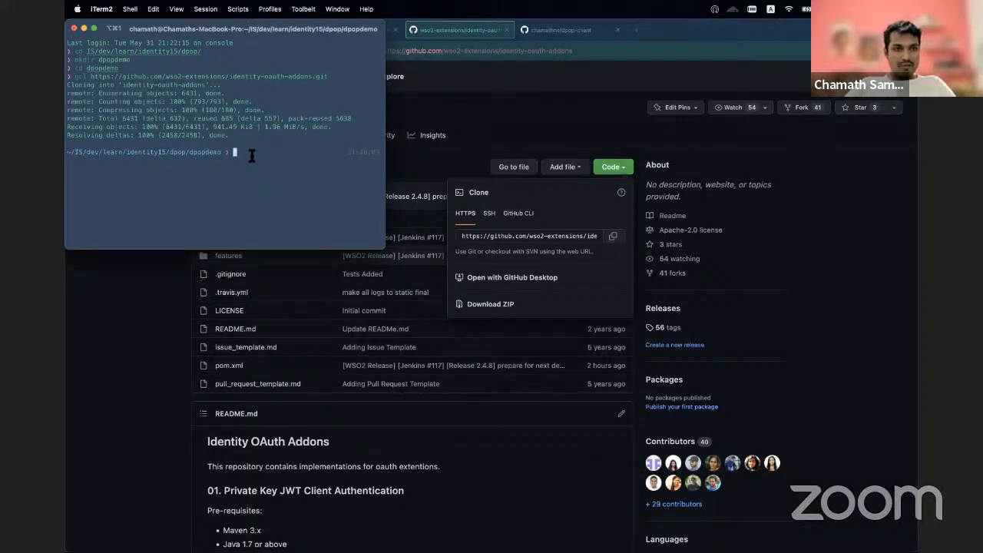
Step: Enlarge the terminal window and change into the cloned identity-oauth-addons directory
double_click(265, 30)
text(cd i)
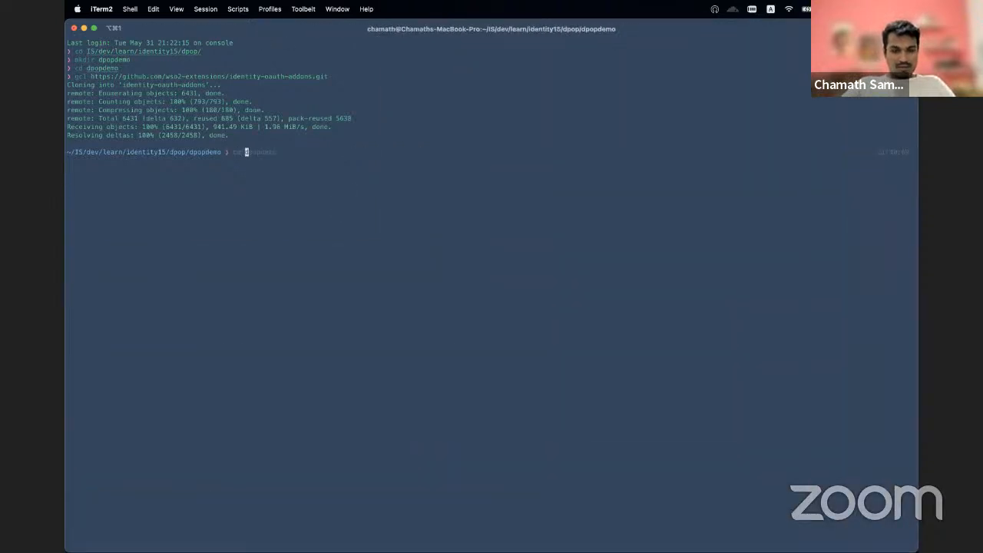
key(Tab)
key(Return)
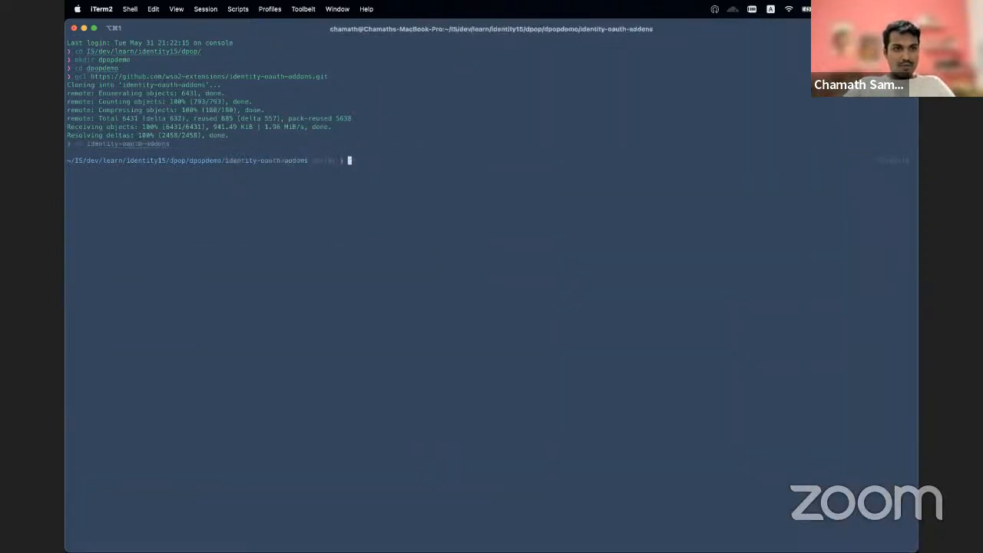
Step: Change into the component/org.wso2.carbon.identity.dpop directory of the cloned repository
text(cd )
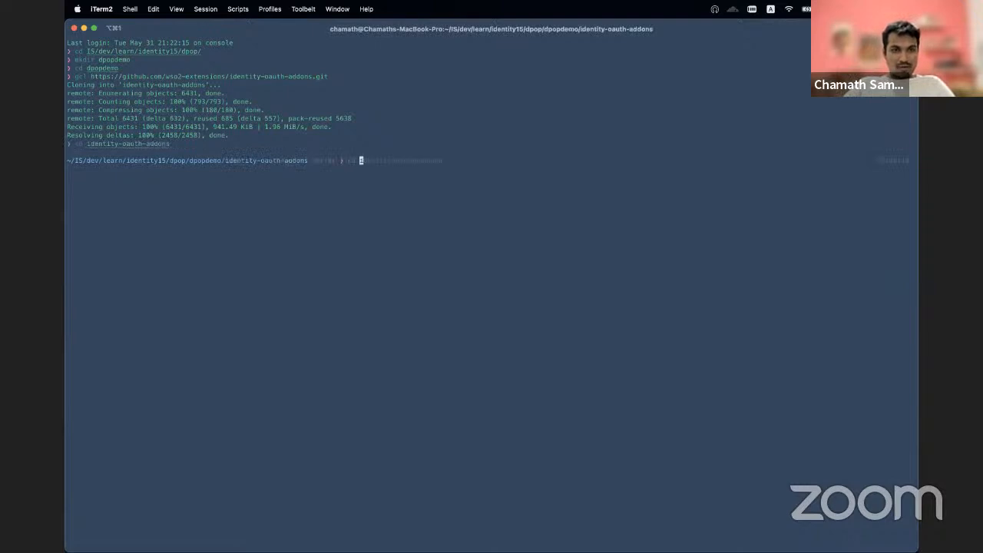
text(com)
key(Tab)
key(Tab)
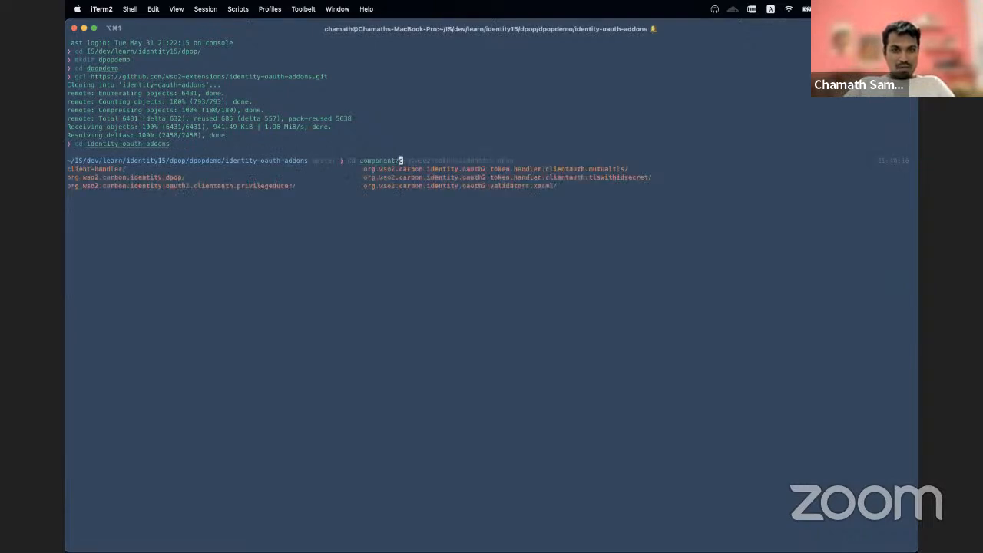
key(Tab)
key(Tab)
key(Return)
key(Return)
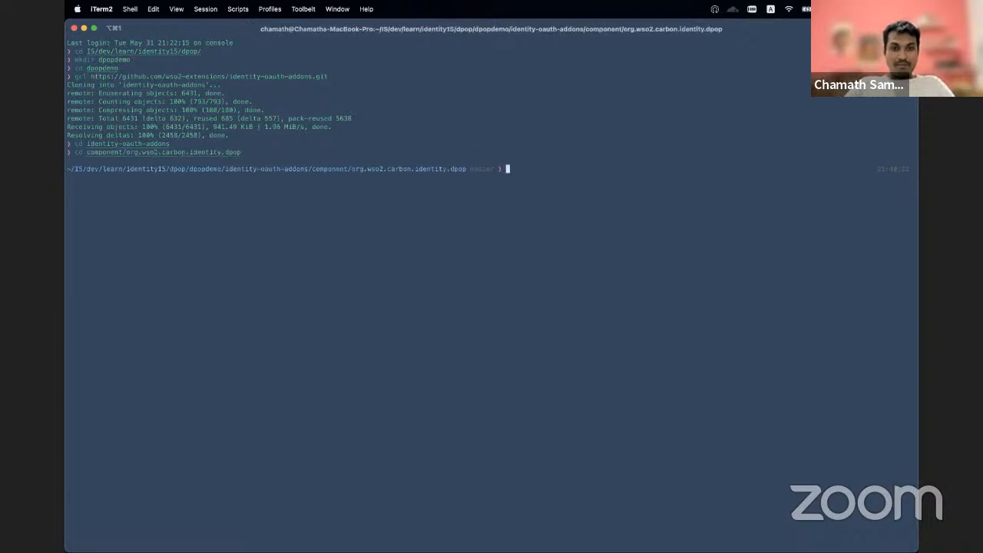
Step: Build the DPoP component with mvn clean install -Dmaven.test.skip=true -Dspotbugs.skip=true -Dfindbugs.skip=true
text(mvn)
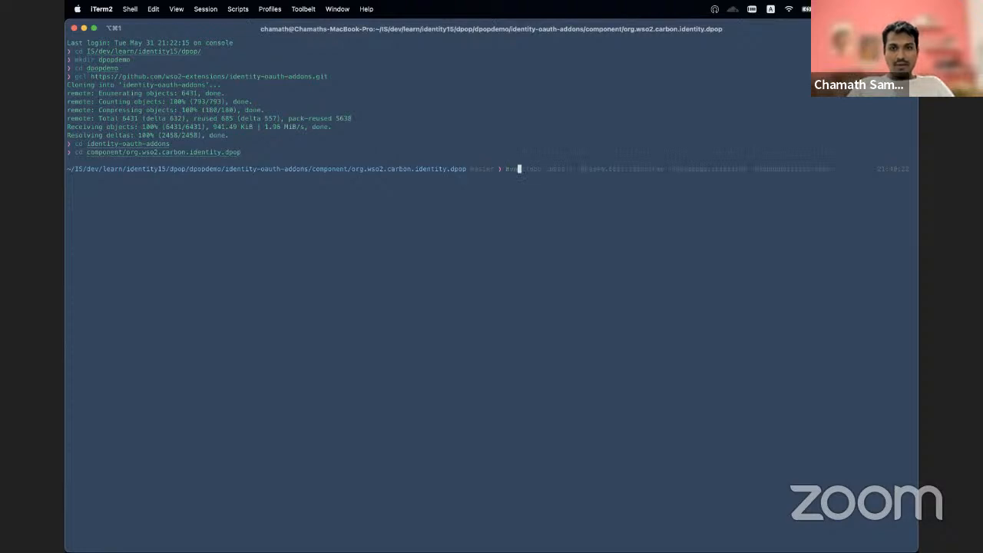
key(Right)
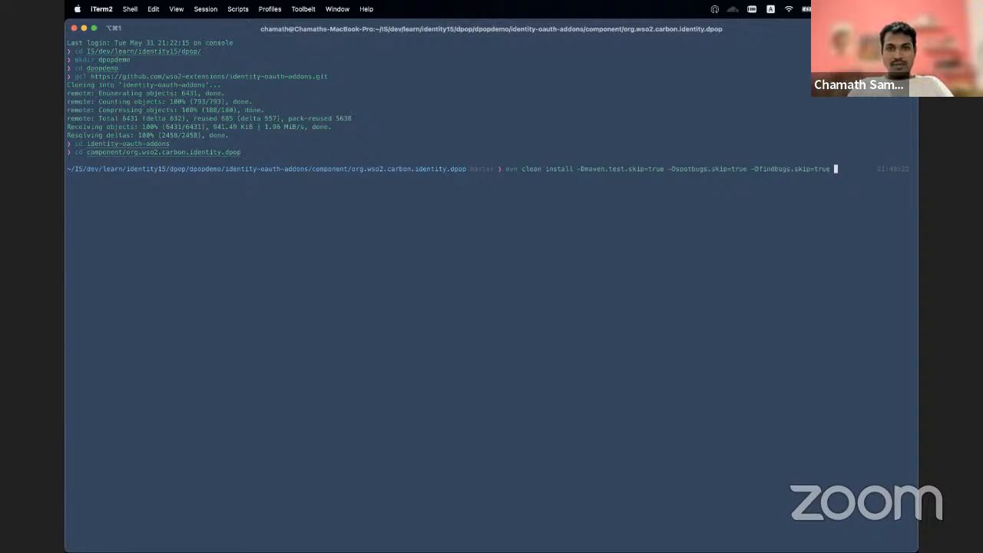
key(Return)
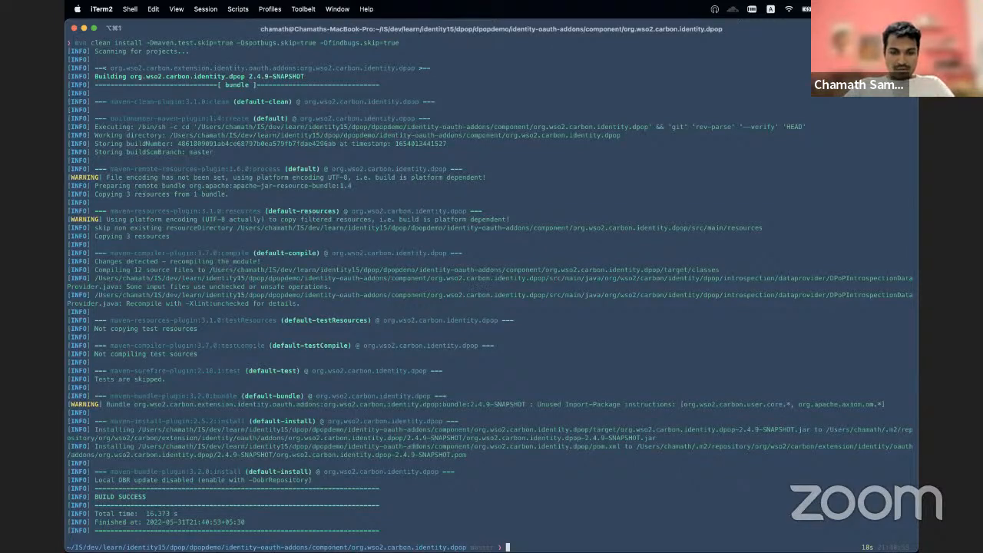
Step: Change into the target directory, list its contents and highlight the built org.wso2.carbon.identity.dpop-2.4.9-SNAPSHOT.jar
text(cd)
key(Tab)
key(Tab)
key(Tab)
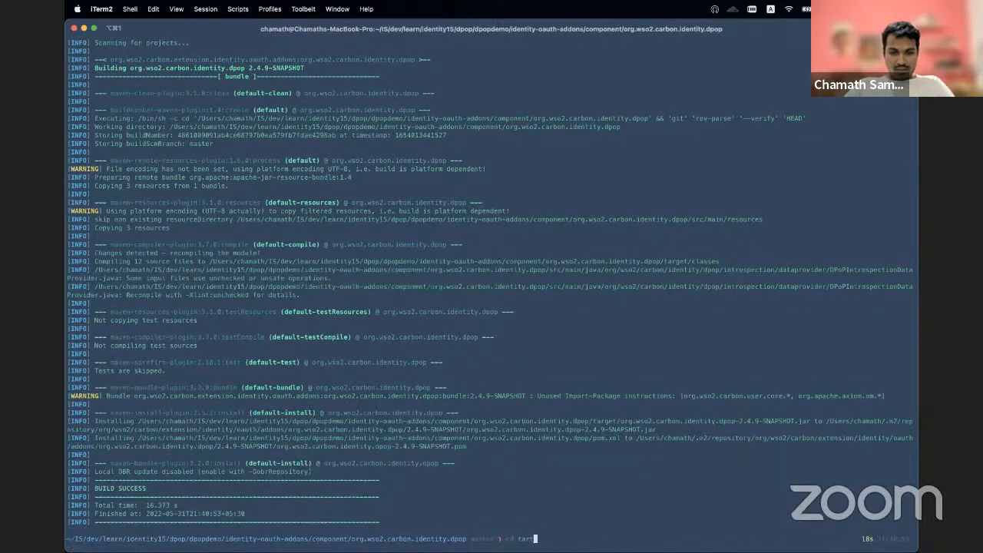
key(Return)
text(ls)
key(Return)
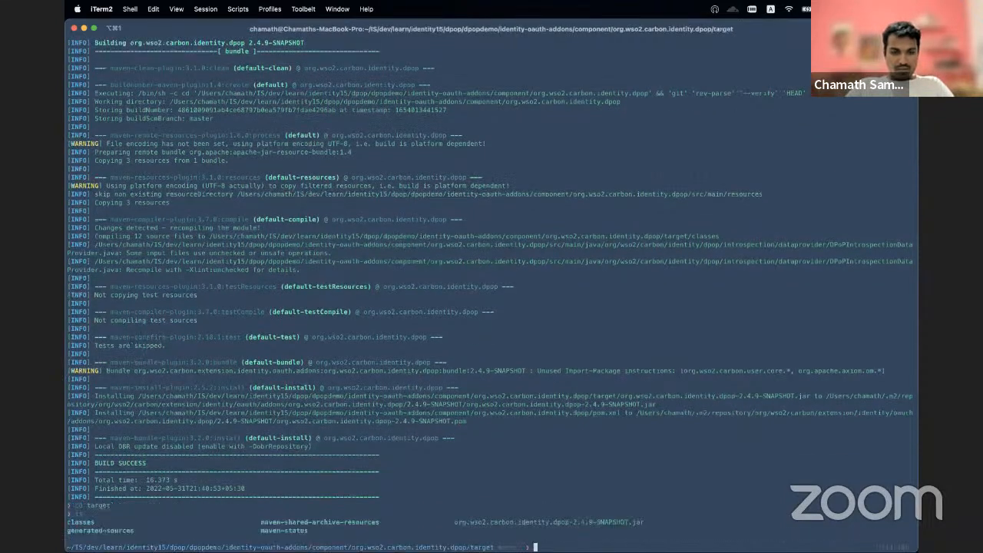
double_click(605, 522)
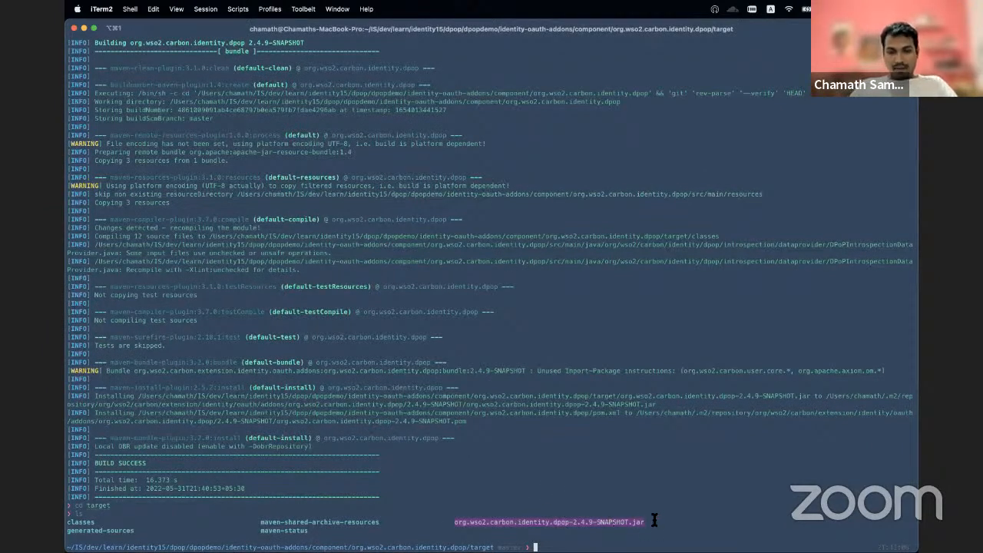
Step: Switch to Firefox to check where the component README's deployment instructions place the JAR, and return to iTerm2
key(super+Tab)
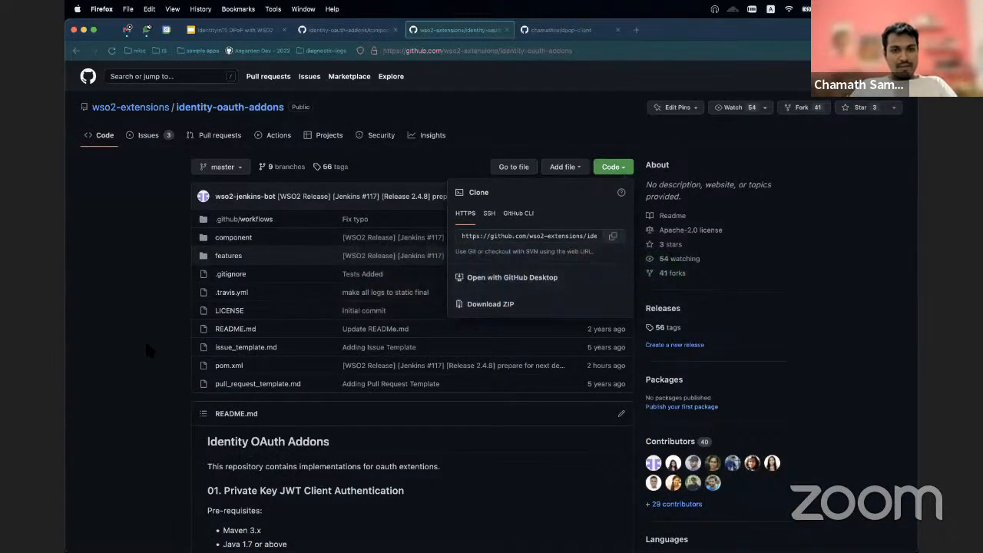
click(350, 30)
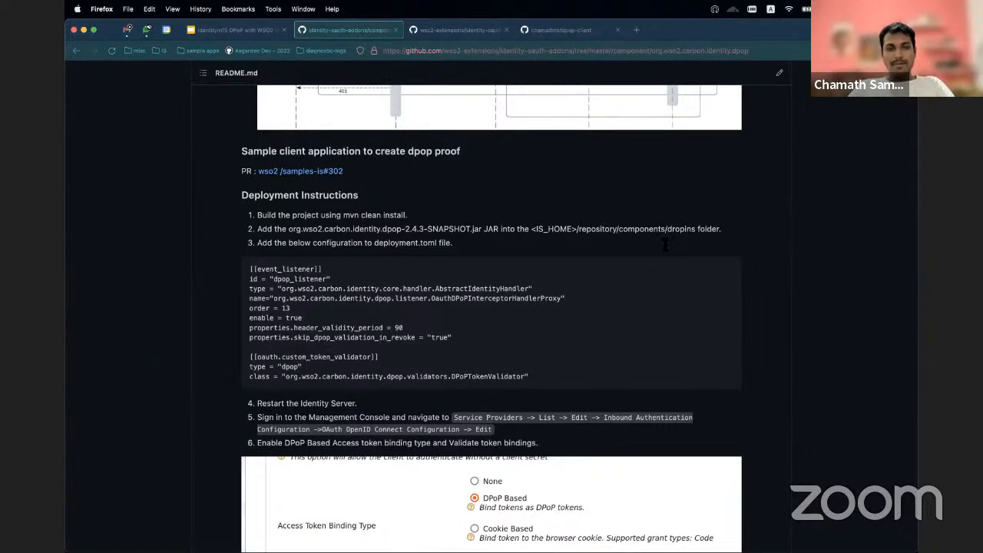
key(super+Tab)
click(575, 304)
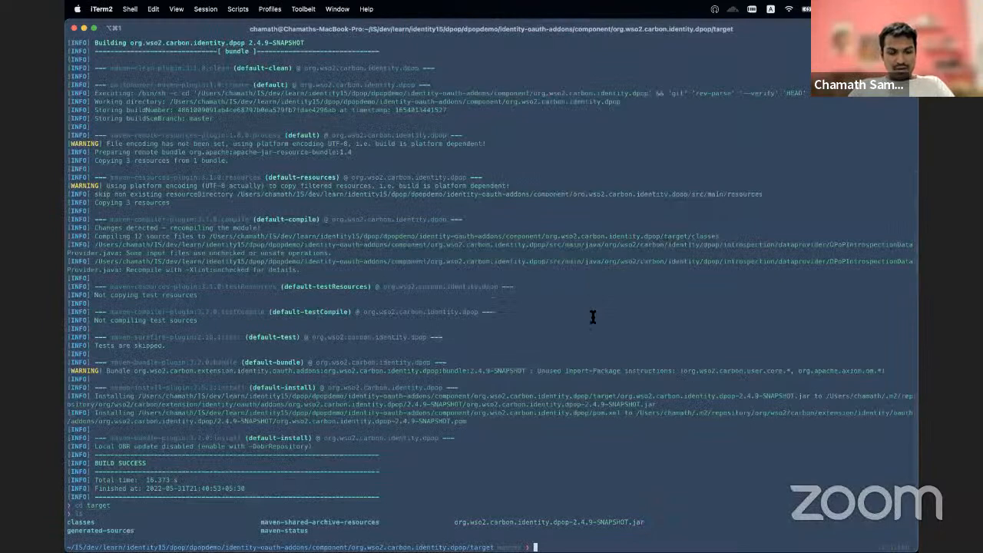
Step: Open a second terminal session and change into IS/dev/learn/identity15/dpop/dpopdemo
key(super+t)
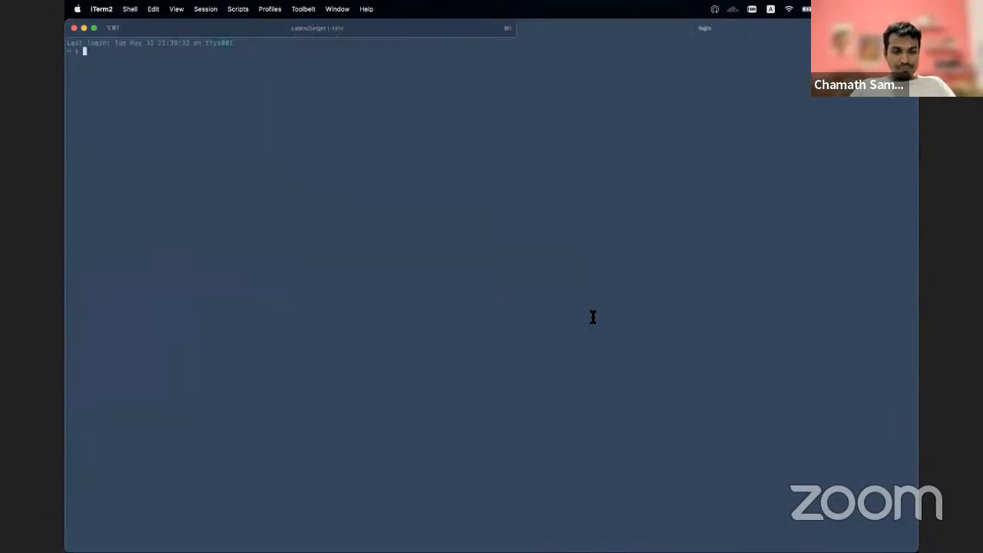
text(cd IS/dev/learn/identity15/dpop/)
key(Right)
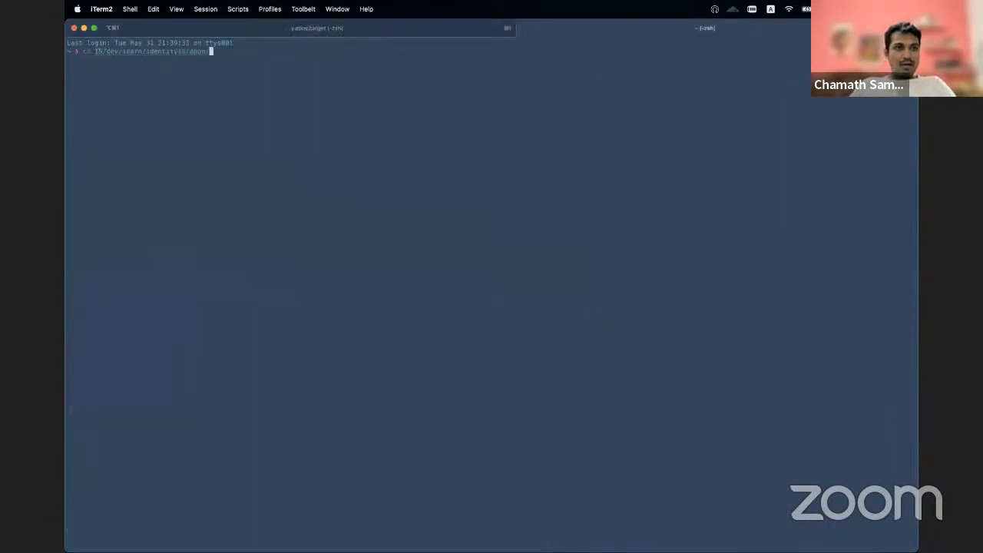
key(Tab)
key(Tab)
key(Tab)
key(Tab)
key(Return)
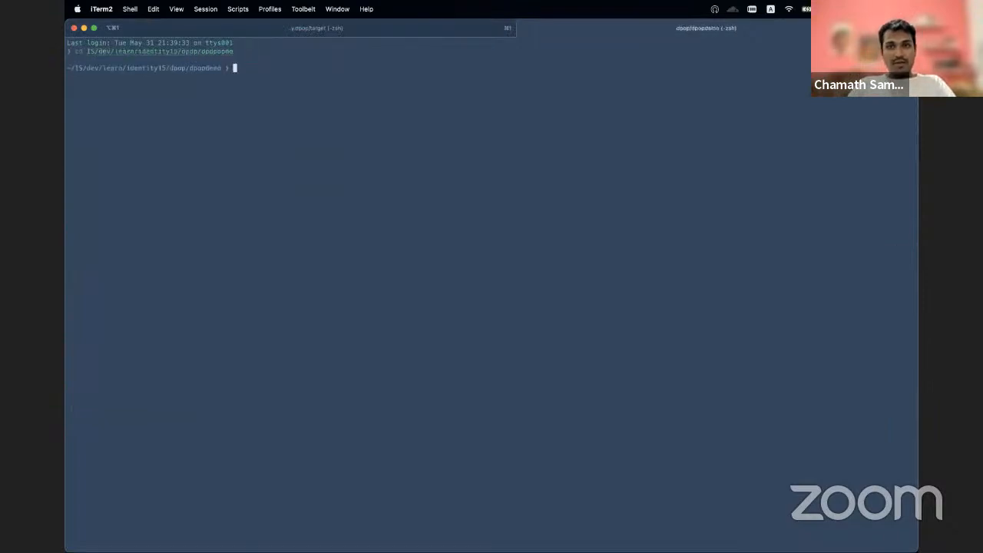
Step: Extract ../wso2is-5.11.0.zip quietly into dpopdemo with unzip -q
text(un)
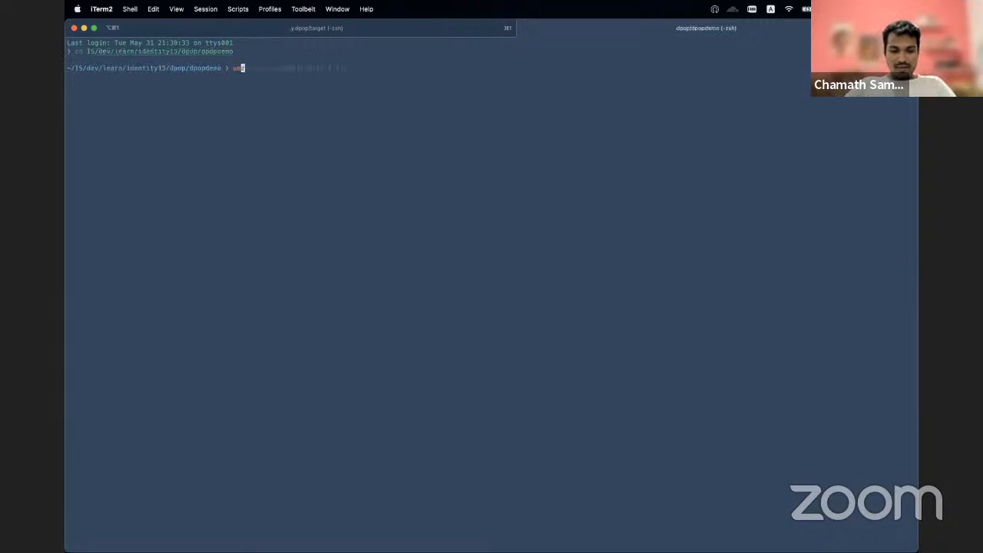
text(zi)
key(Right)
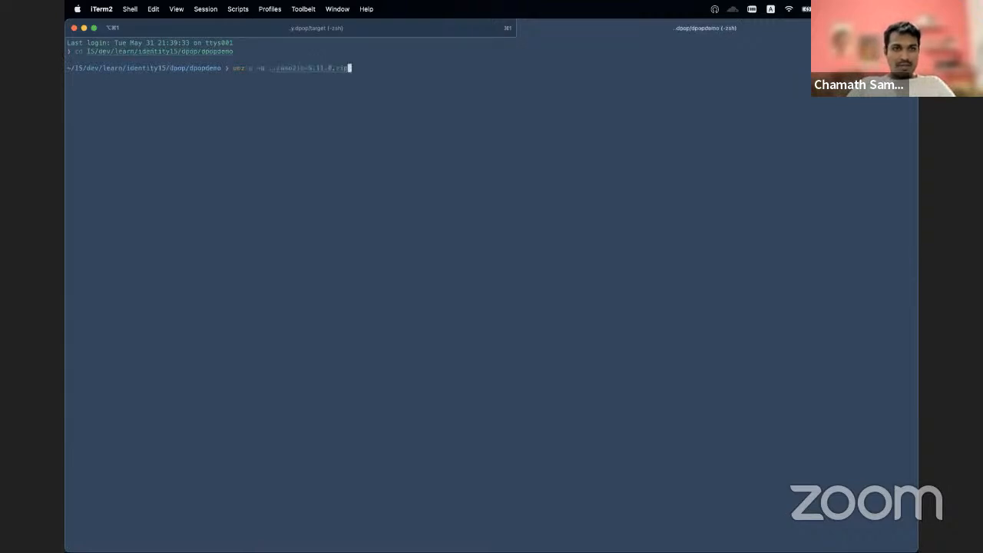
key(Return)
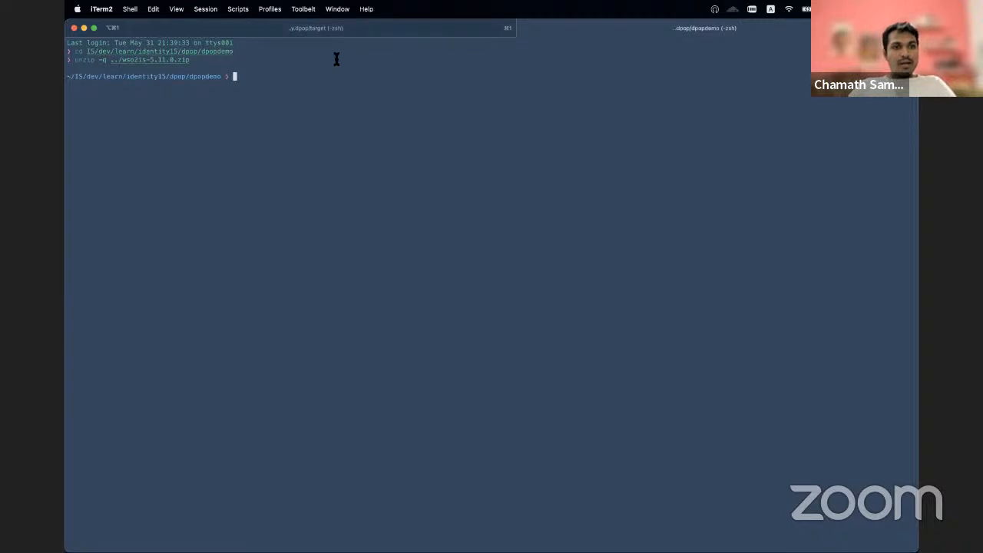
Step: Change into the wso2is-5.11.0/repository/components/dropins directory
text(cd )
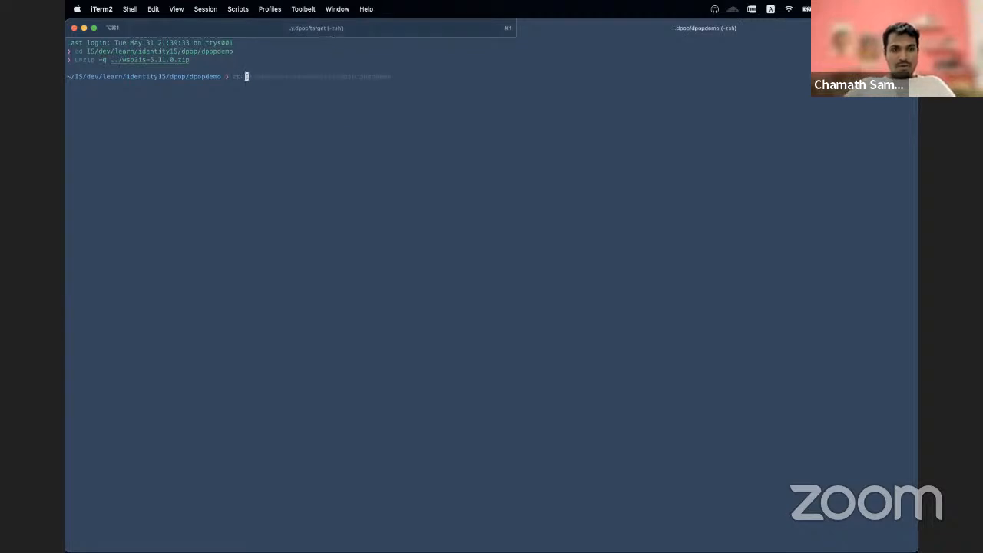
text(w)
key(Tab)
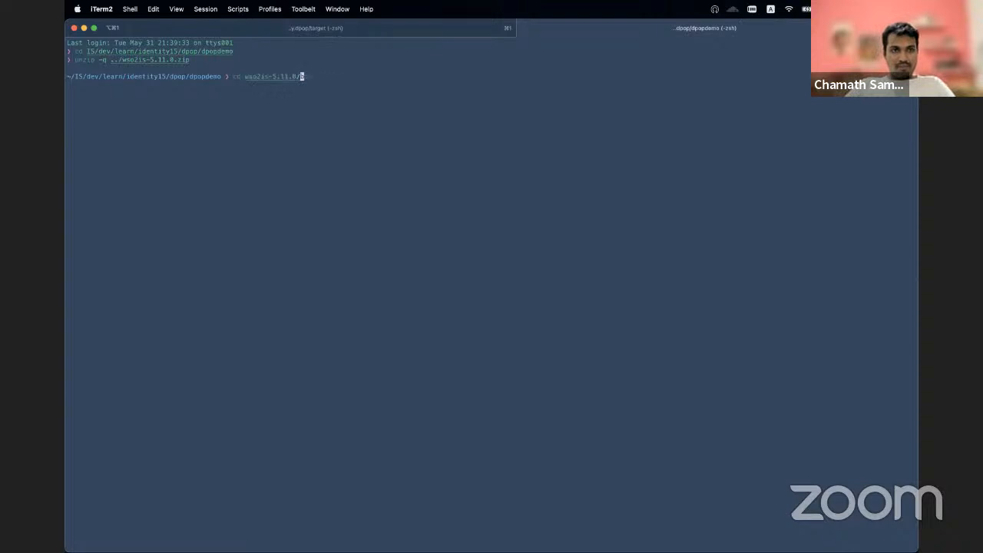
text(re)
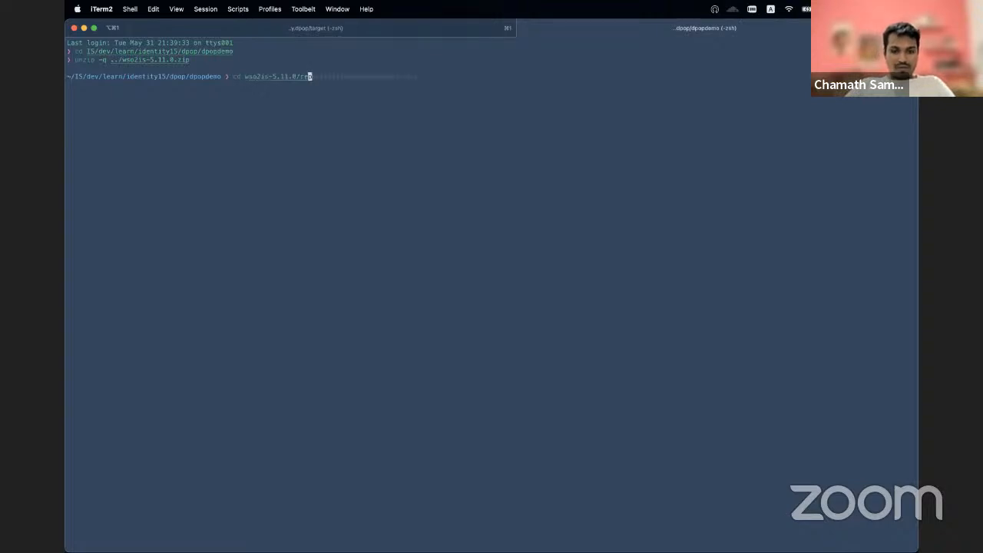
key(Tab)
text(c)
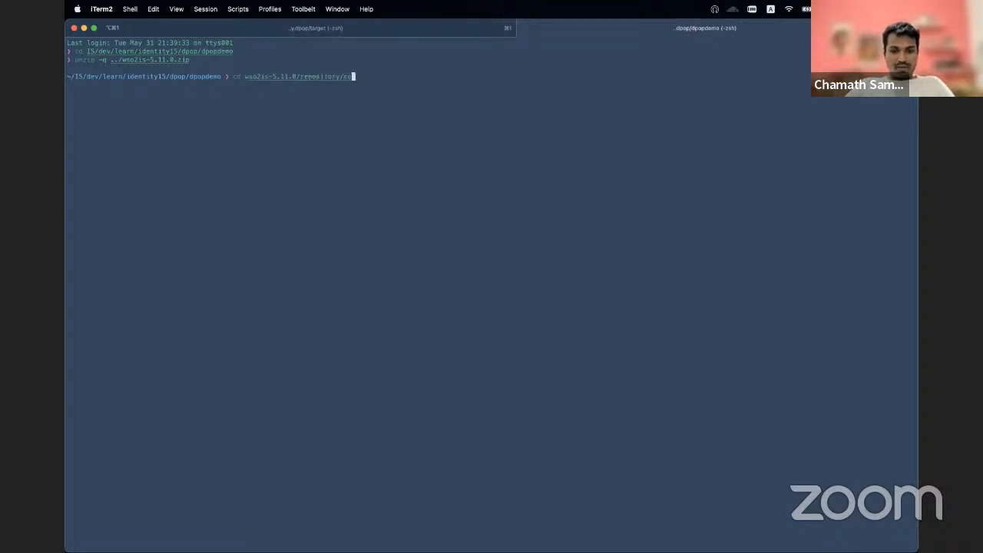
key(Tab)
text(d)
key(Tab)
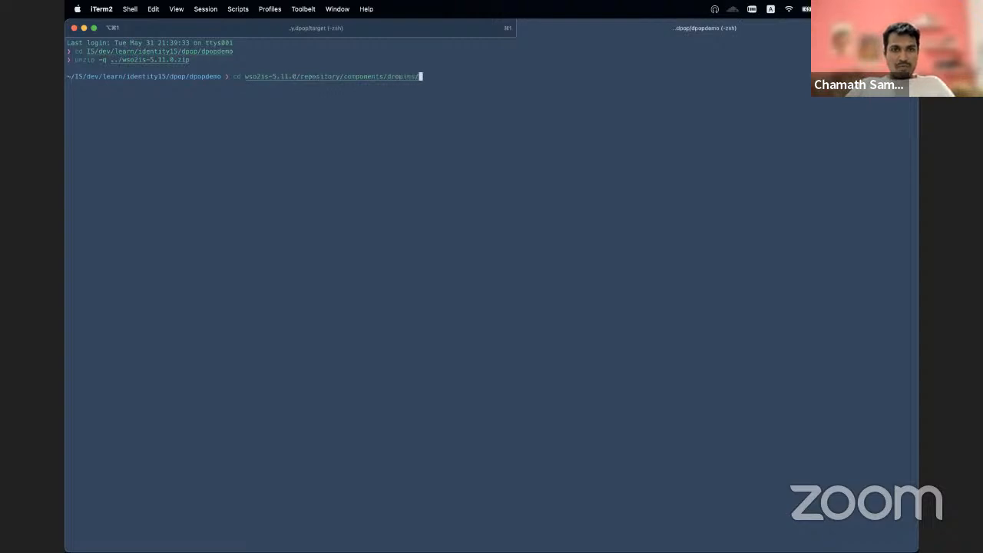
key(Return)
Step: Print the working directory and copy the full path of the dropins folder
text(pwd)
key(Return)
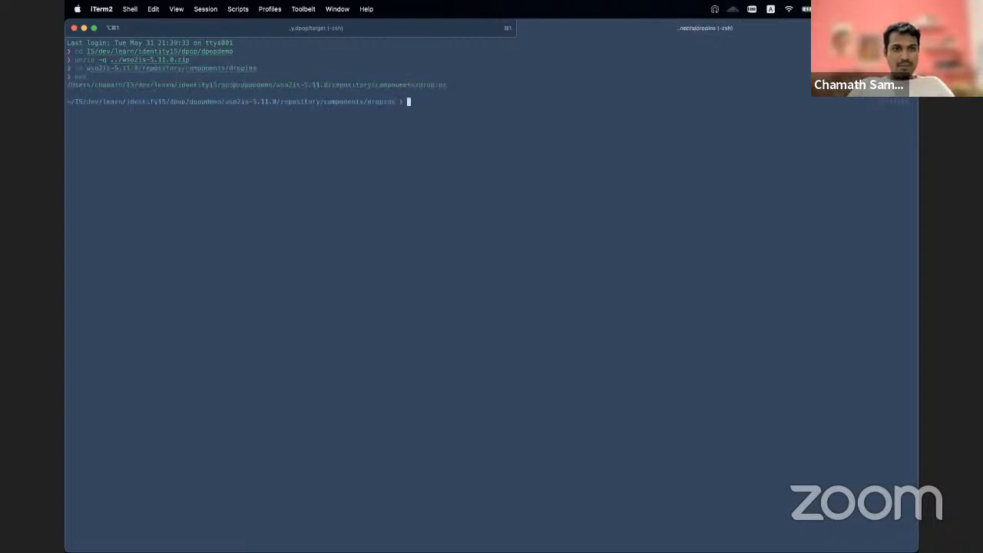
double_click(293, 88)
key(super+c)
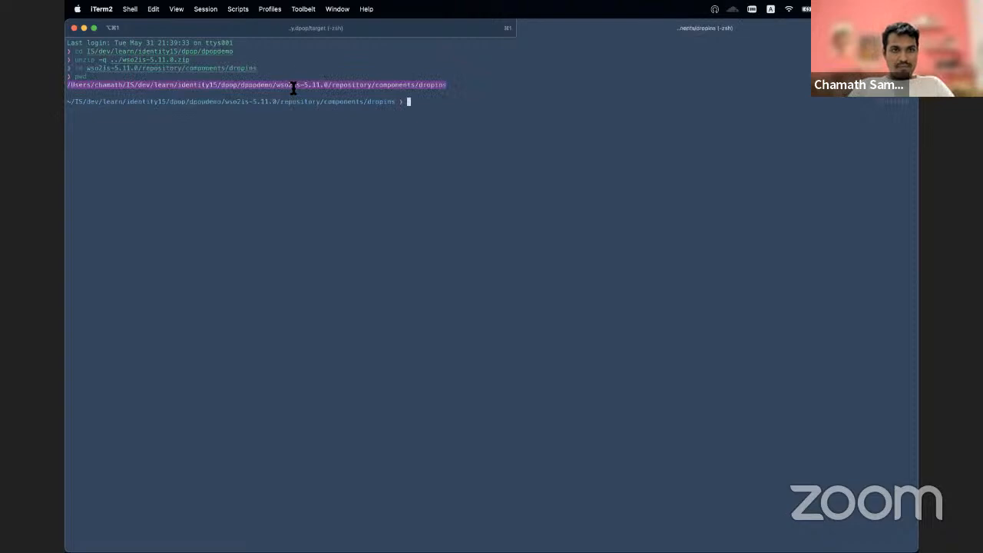
Step: From the first session's target directory, copy org.wso2.carbon.identity.dpop-2.4.9-SNAPSHOT.jar into the wso2is-5.11.0 dropins folder with cp
click(357, 27)
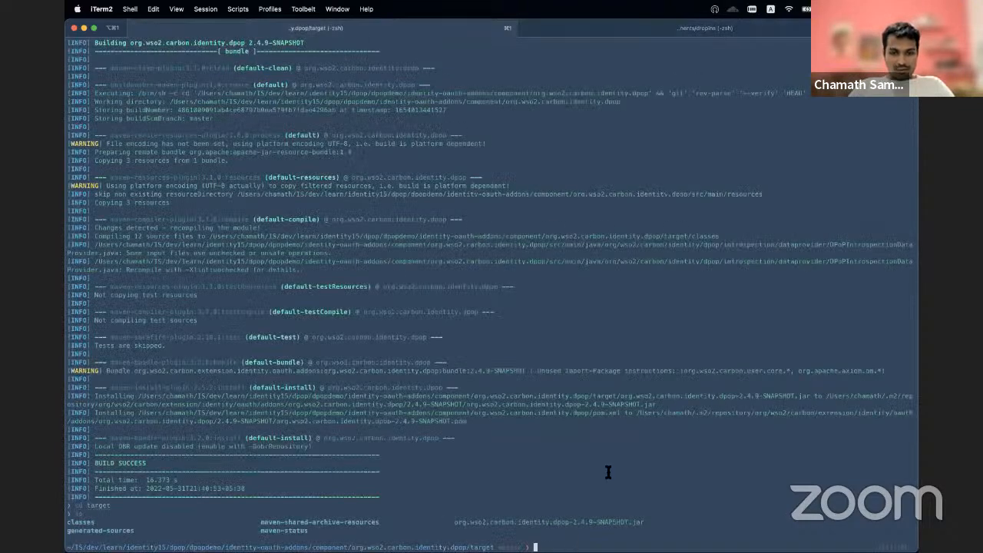
text(cd )
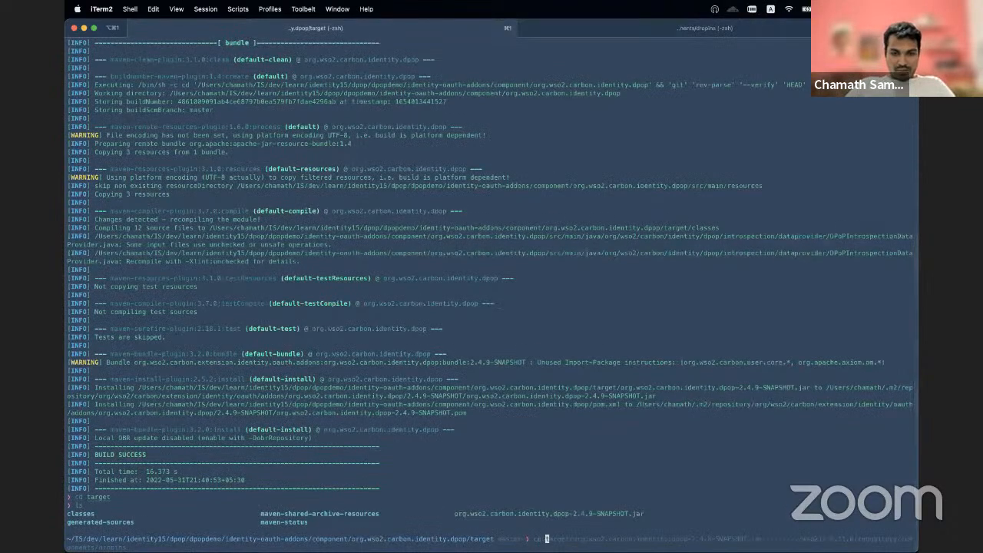
text(org)
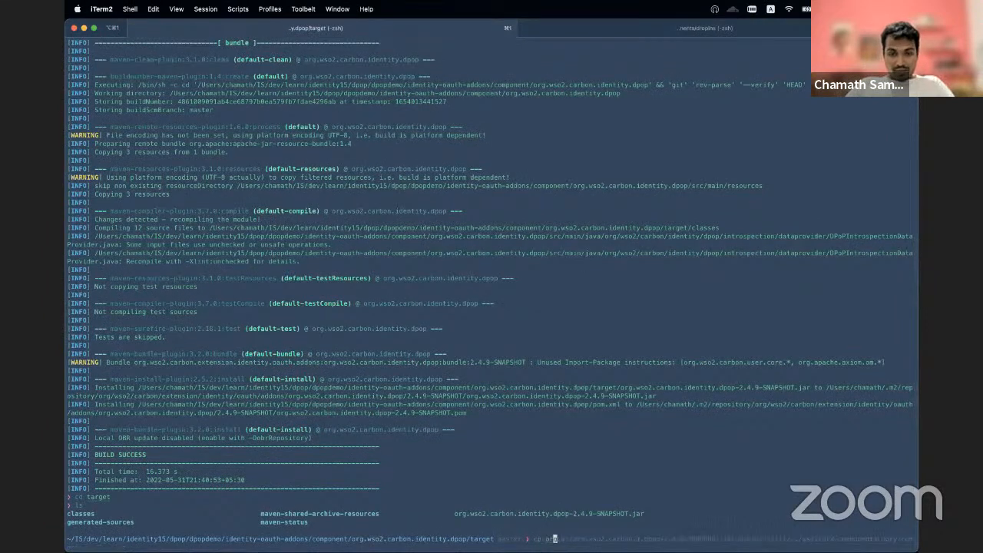
key(Tab)
key(super+v)
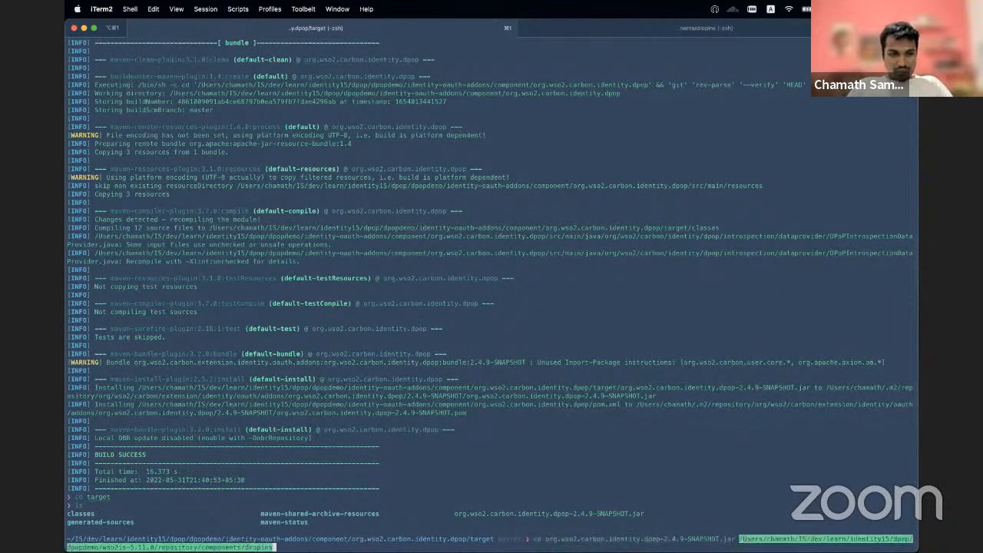
key(Return)
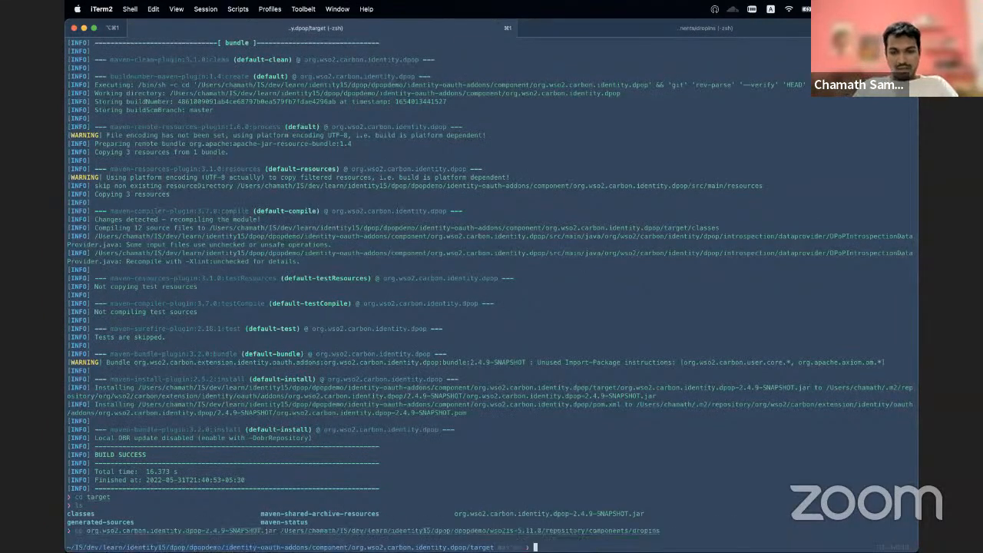
Step: Switch to Firefox and copy the README's full event_listener and oauth.custom_token_validator configuration block for deployment.toml
key(super+Tab)
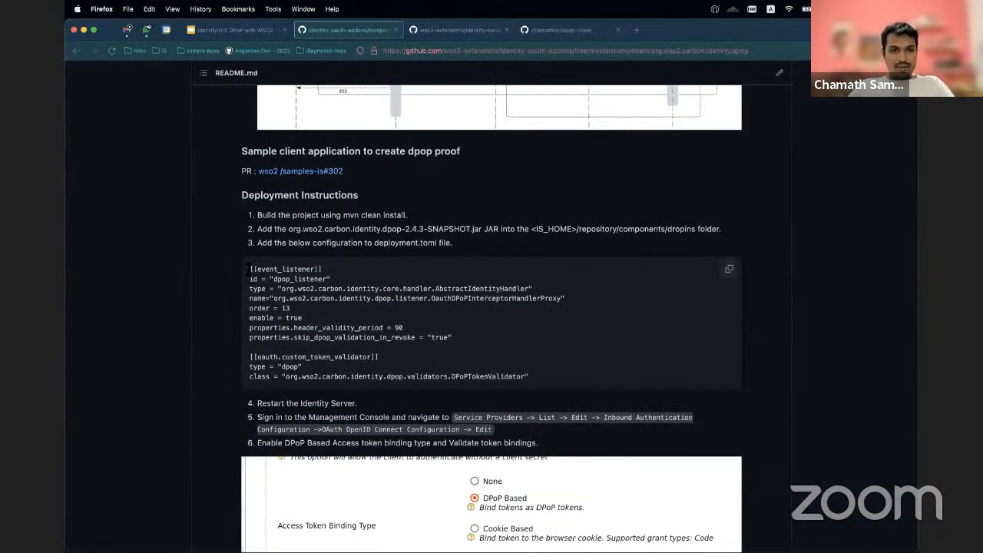
drag(248, 269, 307, 318)
drag(516, 348, 563, 375)
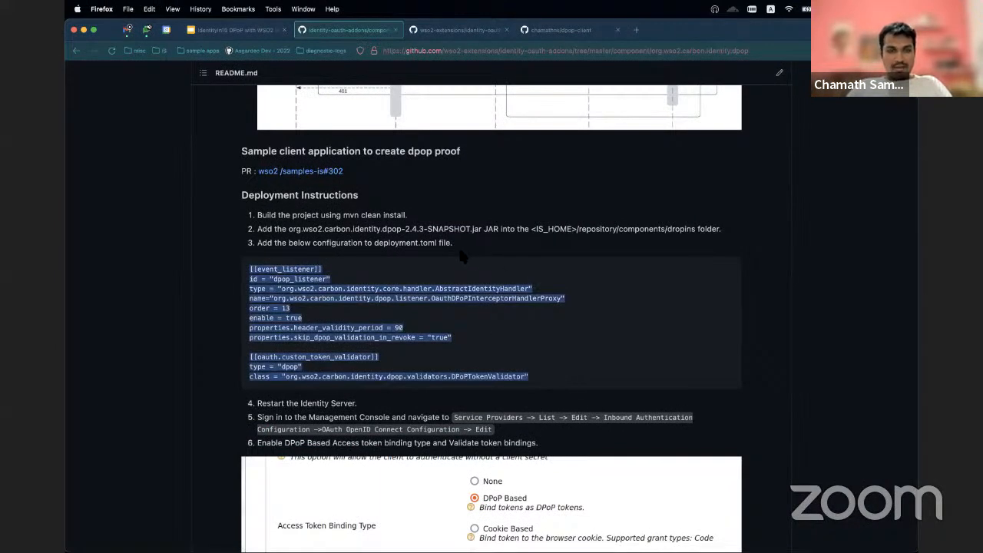
Step: Return to iTerm2's second session and move up two levels to the wso2is-5.11.0/repository directory
key(super+Tab)
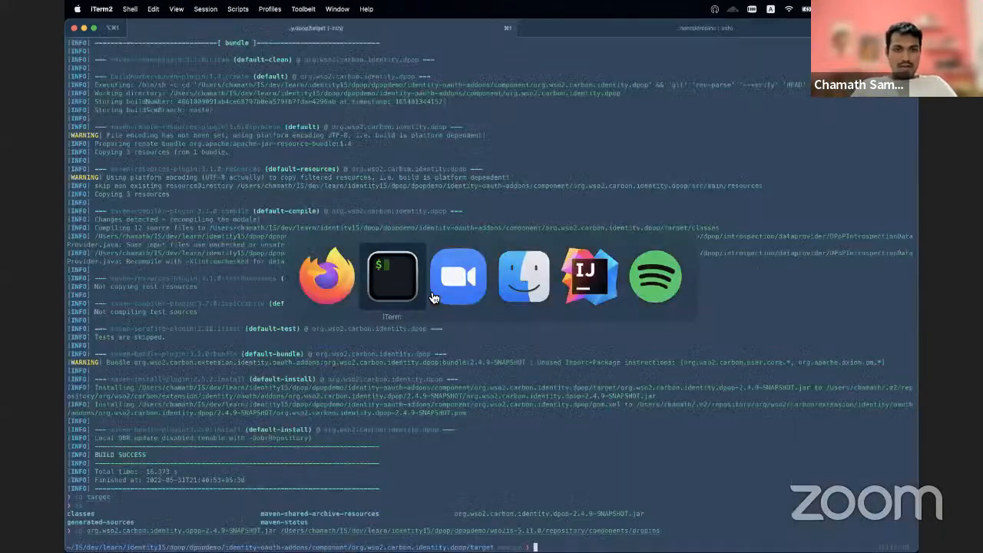
scroll(487, 256, right, 5)
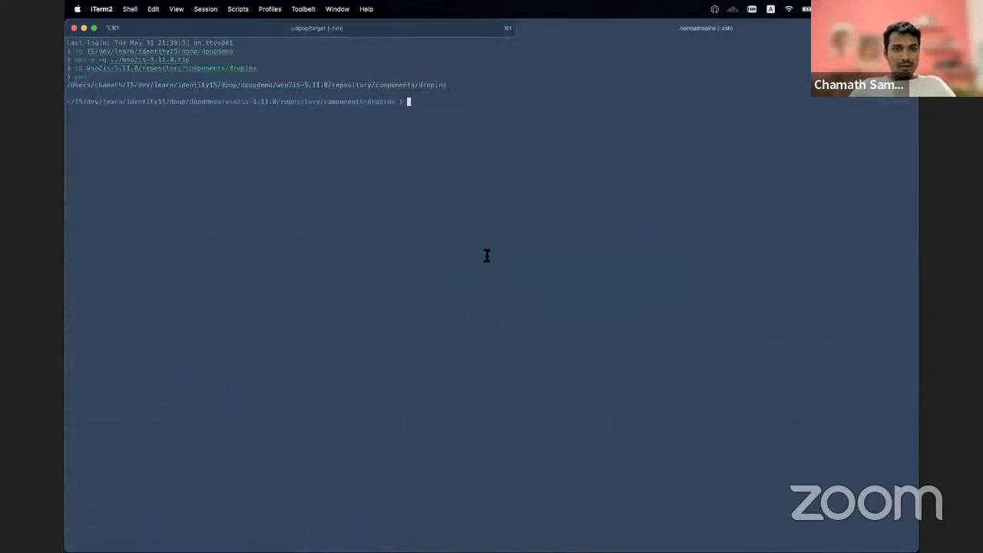
text(cd ../)
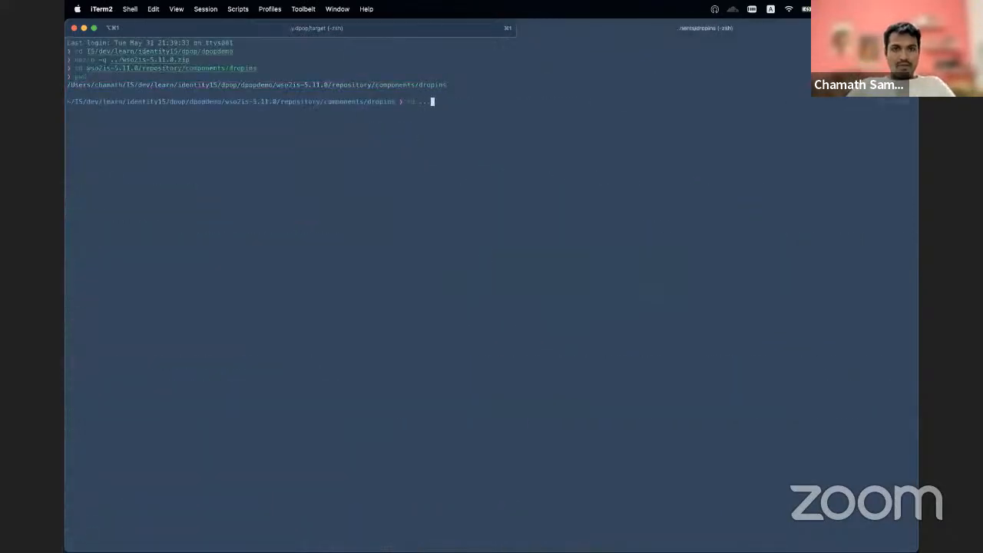
key(Return)
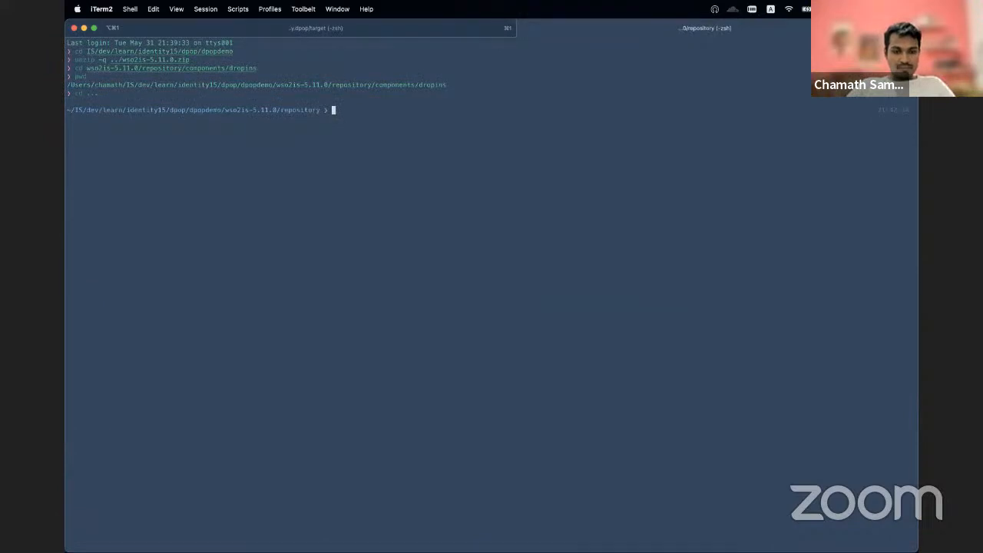
Step: Open conf/deployment.toml in vim from the repository directory
text(cd )
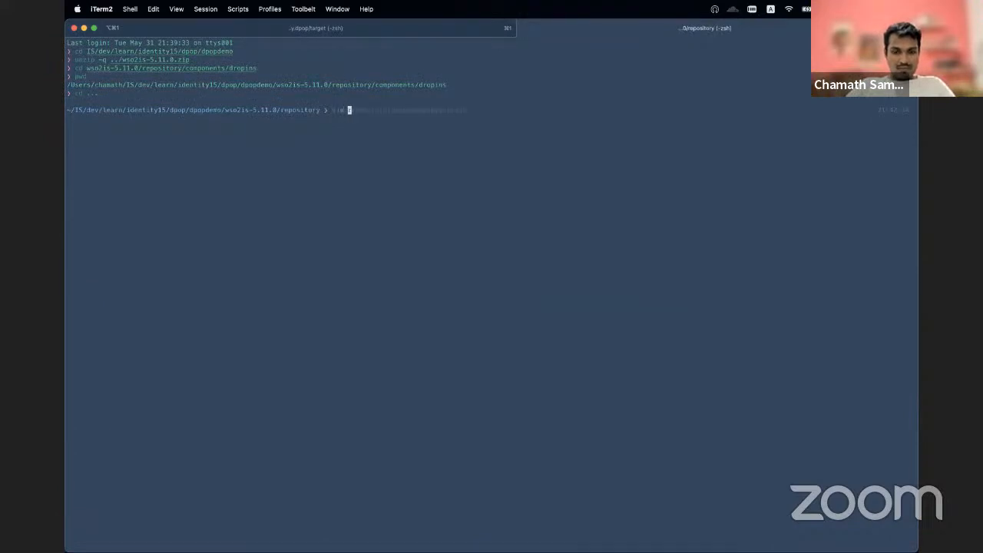
text(comp)
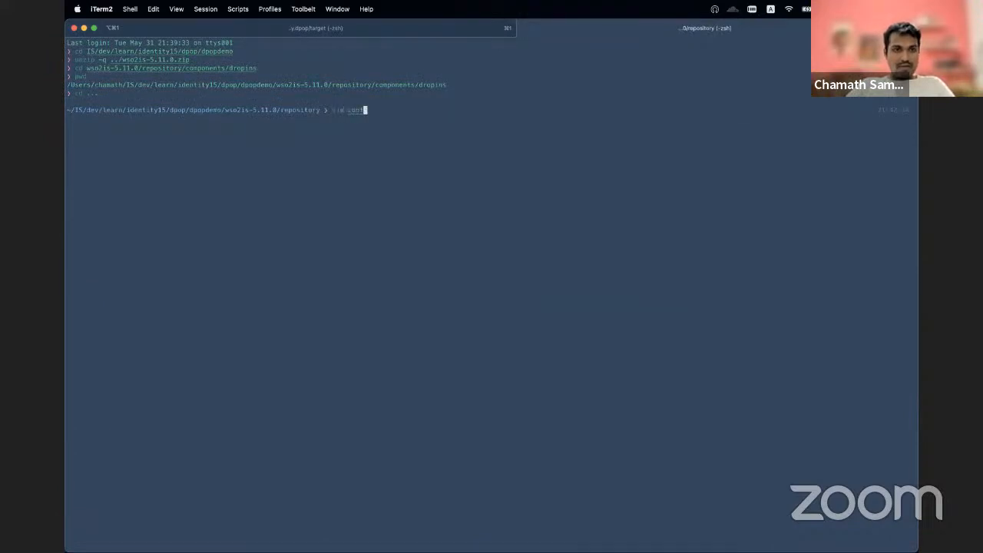
text(/dep)
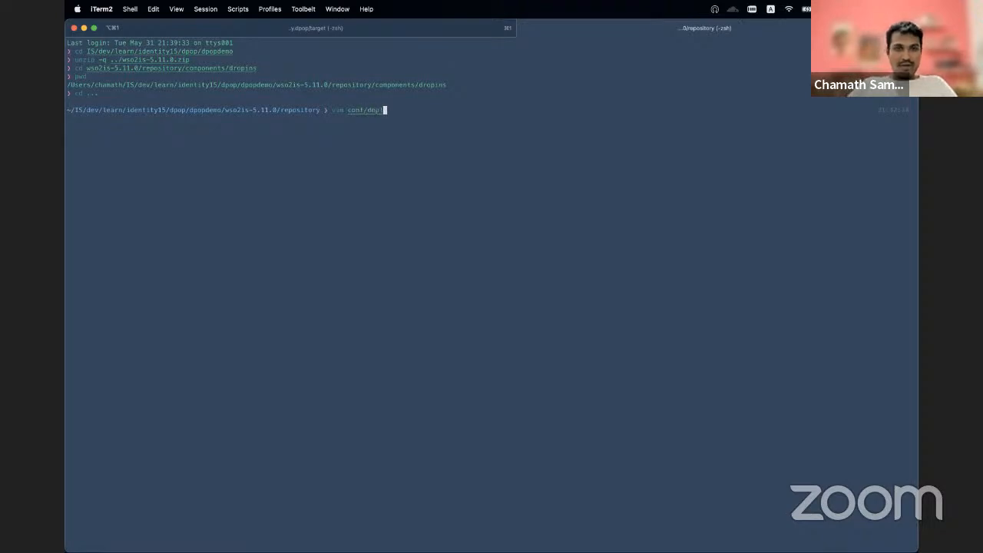
key(Tab)
key(Return)
Step: Paste the copied DPoP configuration between the [server] and [super_admin] sections of deployment.toml, saving the file and quitting vim
key(j)
key(j)
key(j)
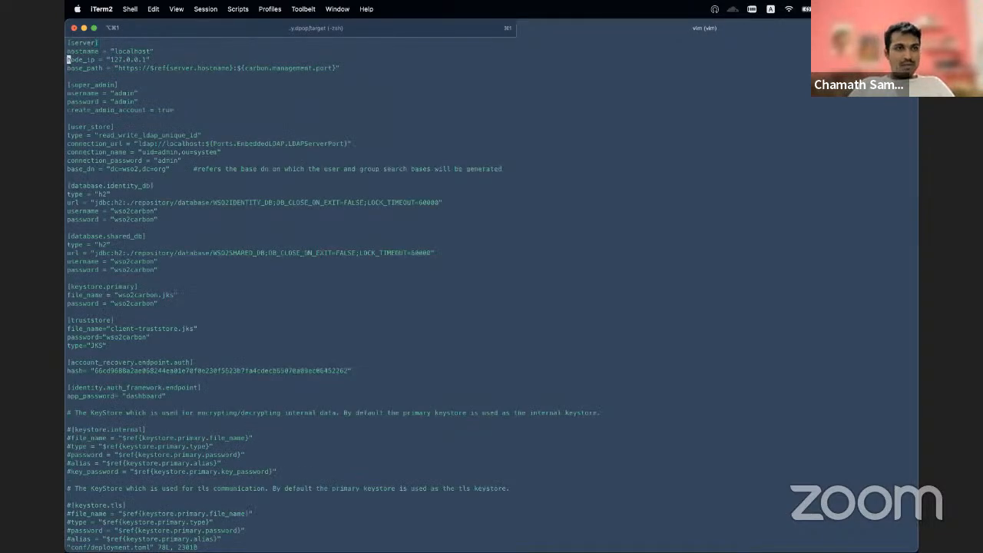
key(i)
key(Return)
key(Return)
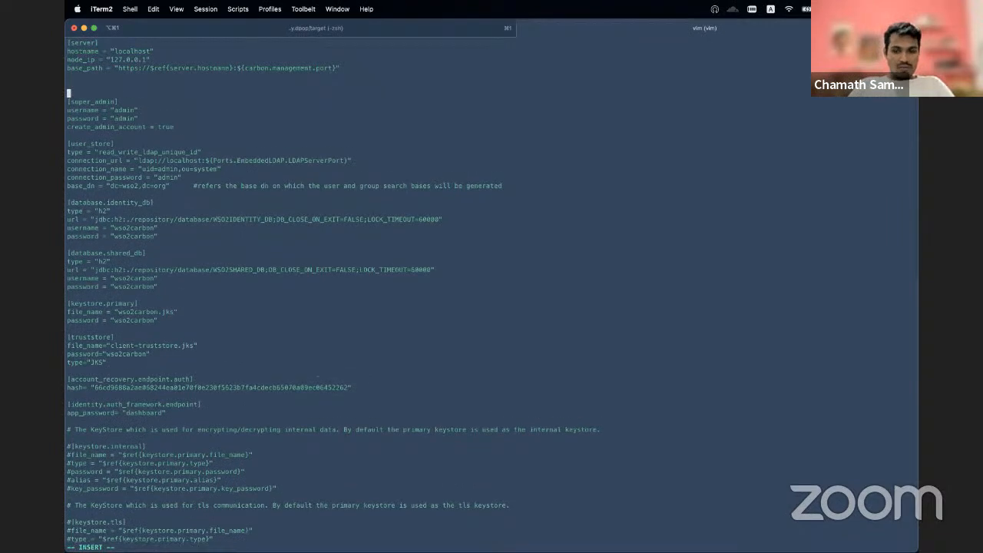
key(Up)
key(super+v)
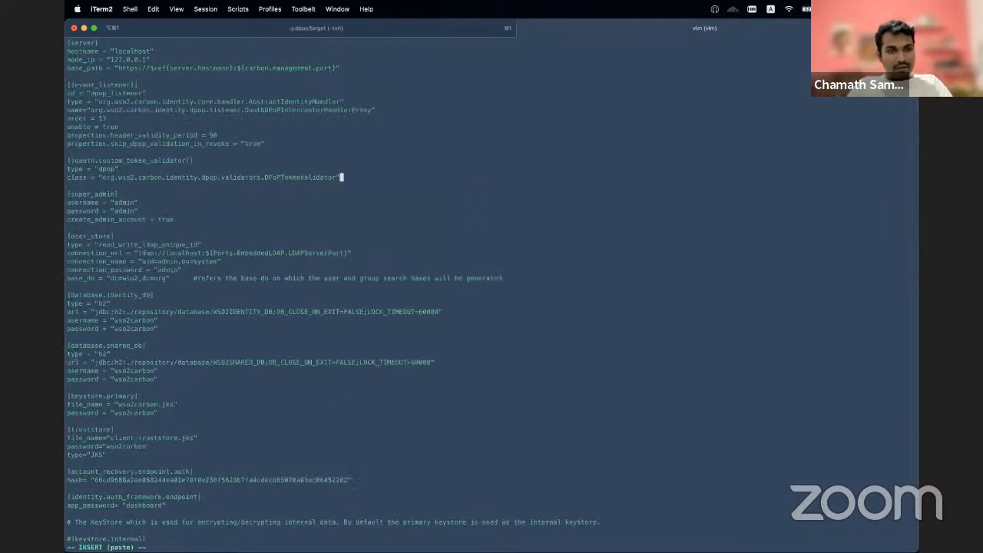
key(Escape)
text(:wq)
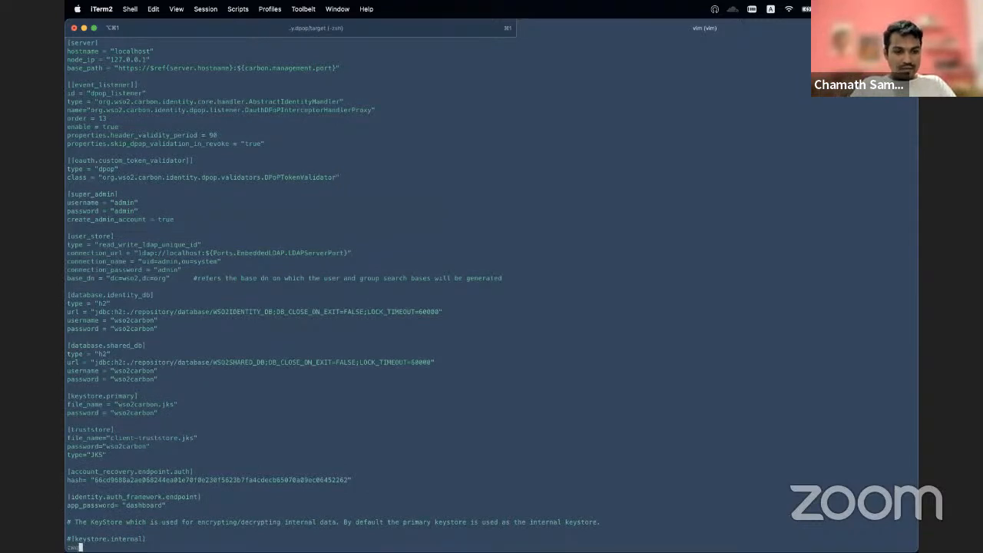
text(!)
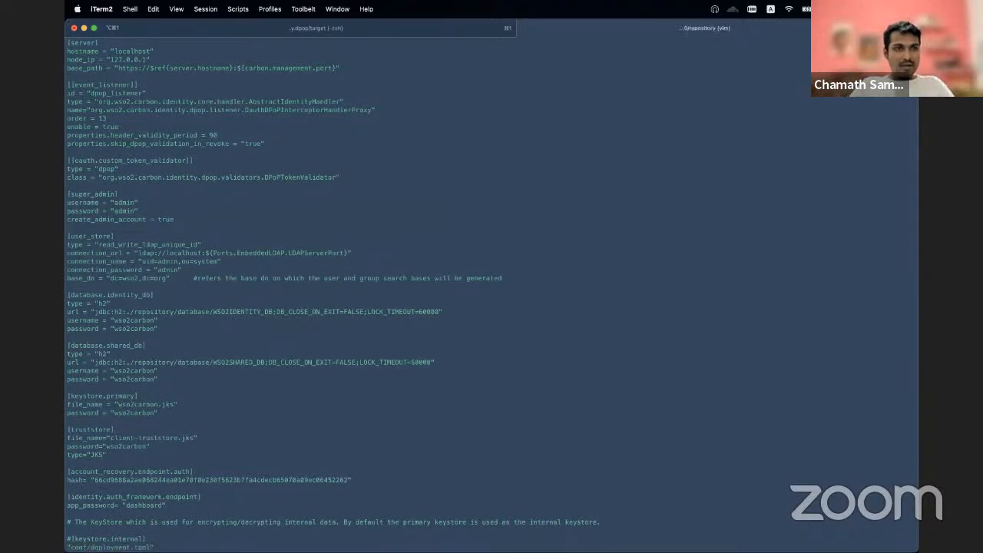
key(Return)
Step: Change to the wso2is-5.11.0/bin directory and start the Identity Server with sh wso2server.sh
text(cd ..)
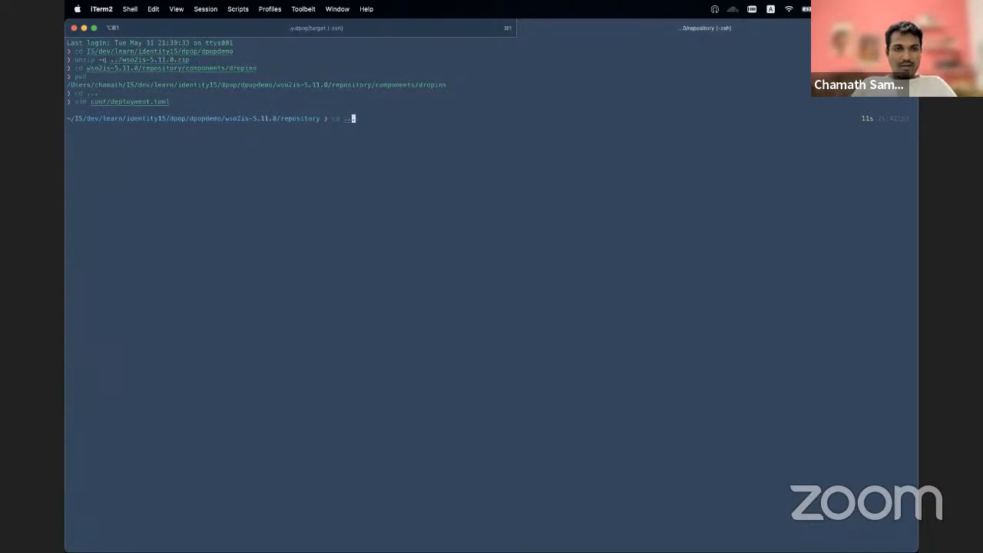
text(/bin/)
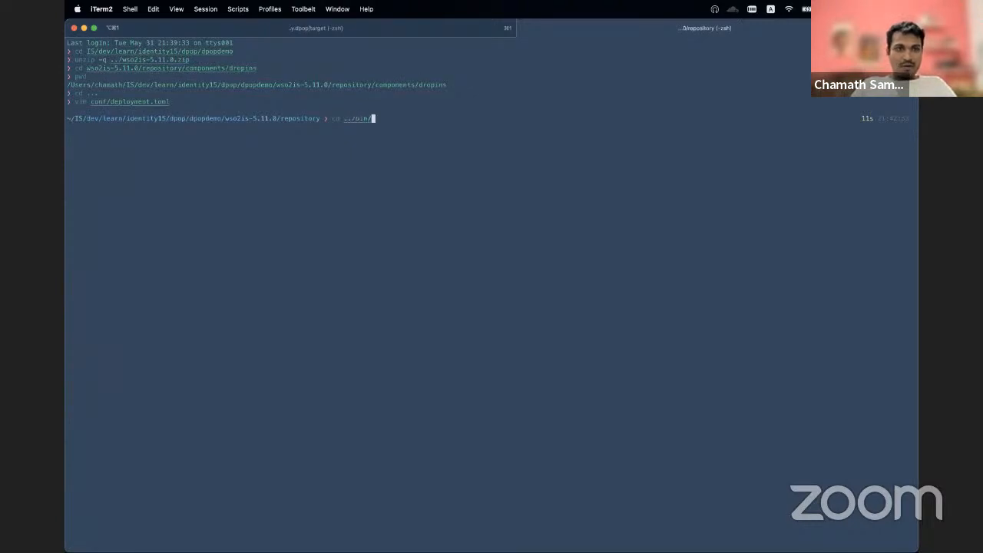
key(Return)
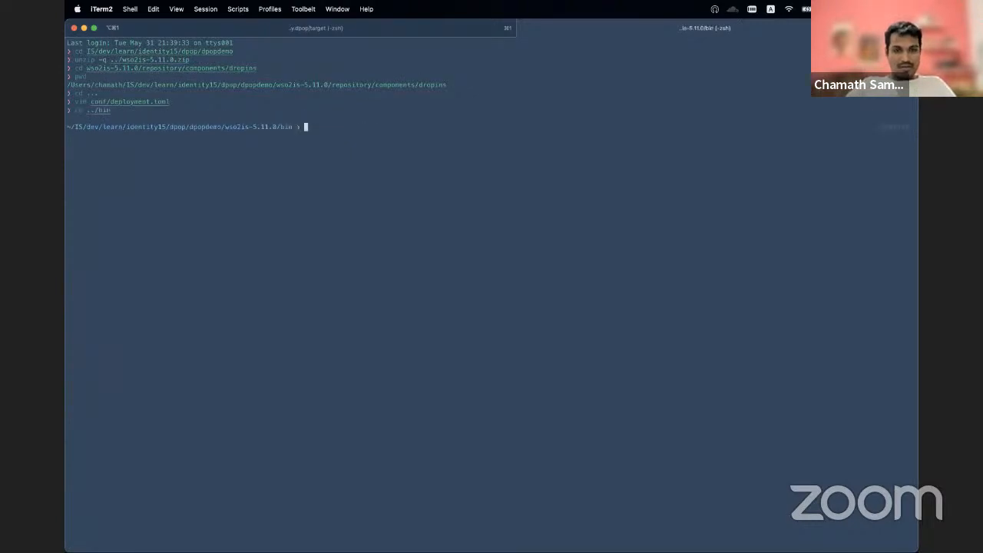
text(sh)
key(Right)
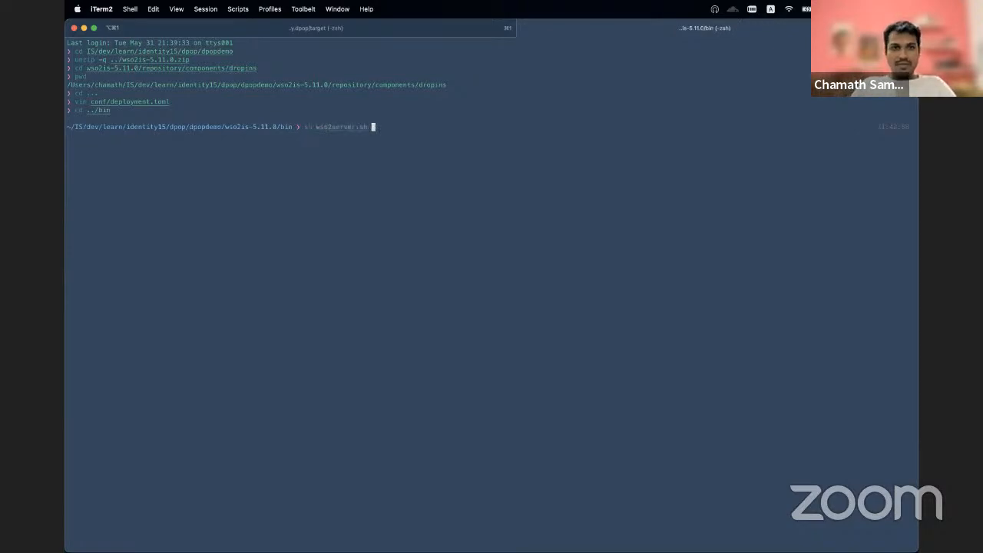
key(Return)
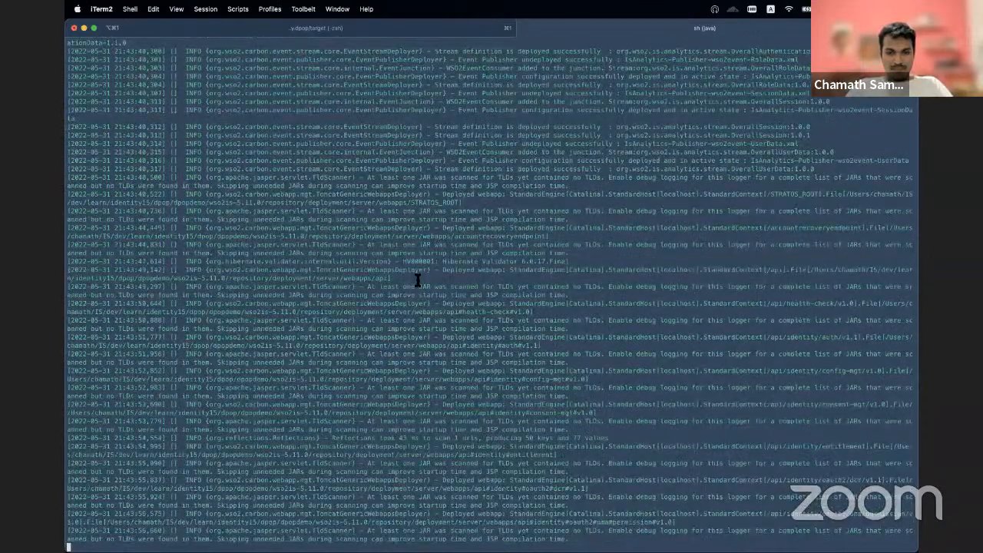
Step: Switch to Firefox and review the README's remaining deployment steps on signing in to the Management Console and enabling DPoP token binding
key(super+Tab)
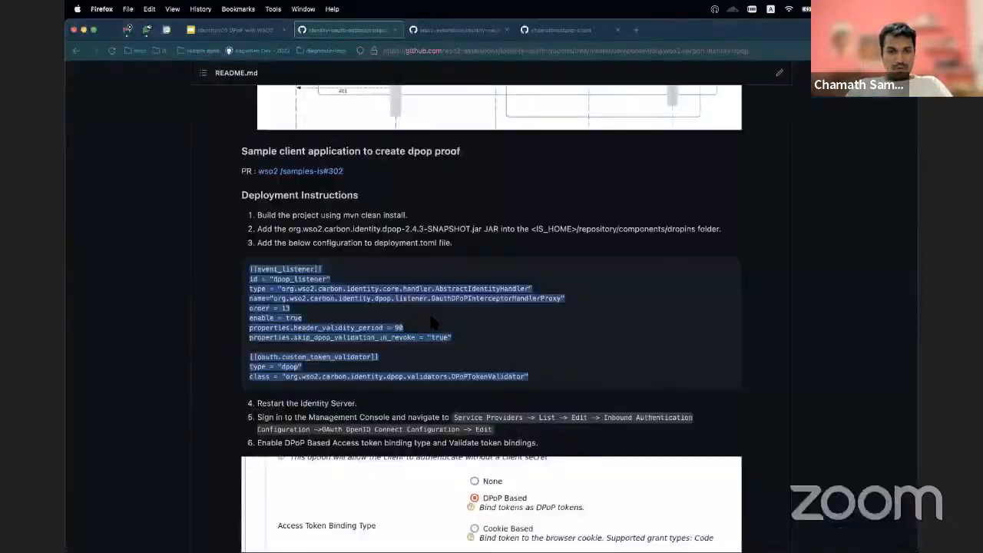
scroll(505, 355, down, 2)
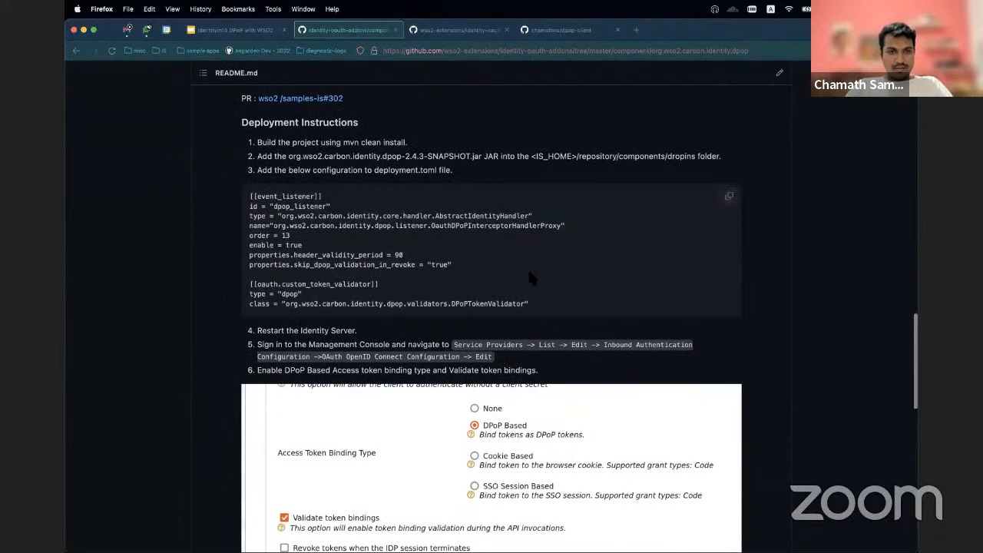
scroll(298, 255, down, 2)
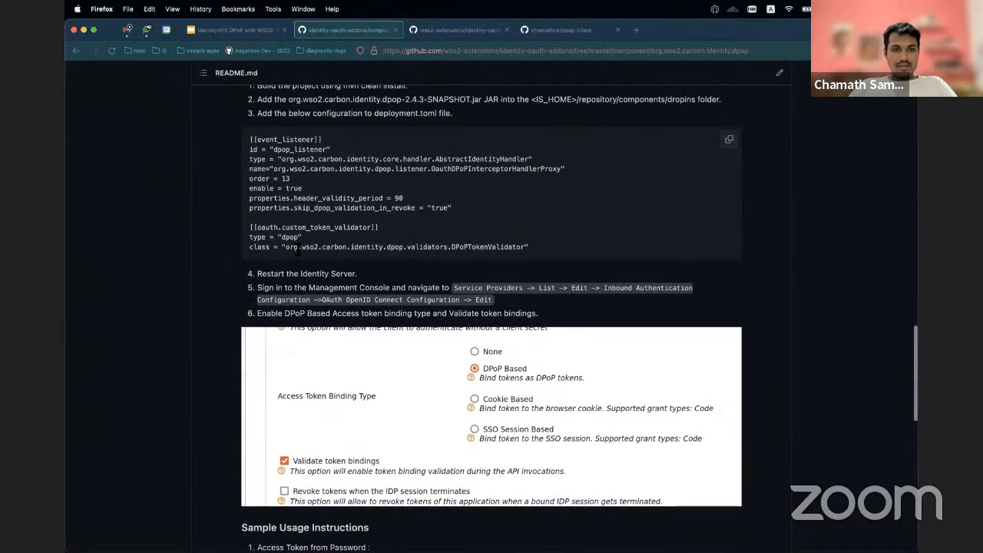
scroll(500, 317, down, 1)
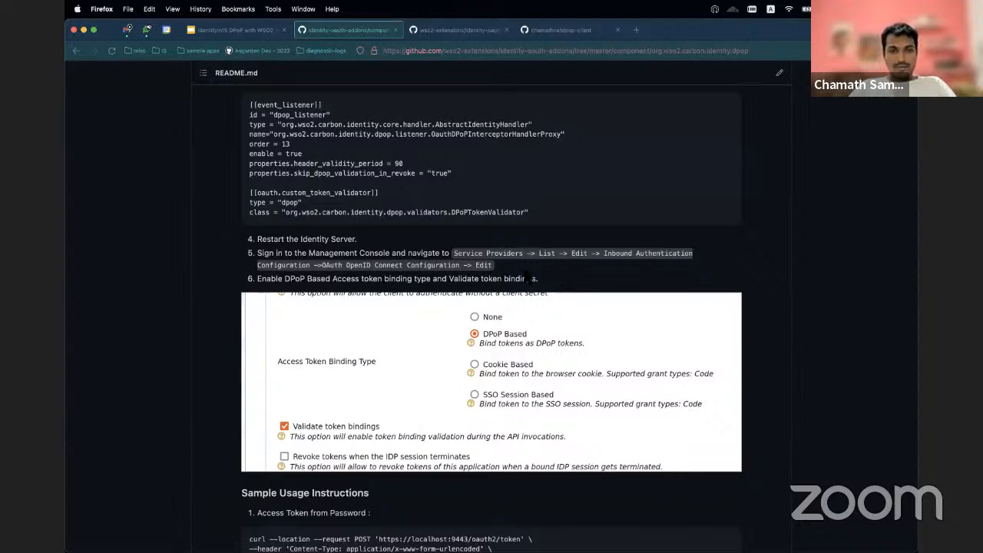
Step: Return to iTerm2, open the Mgt Console URL from the server log, and sign in with the saved admin login
key(super+Tab)
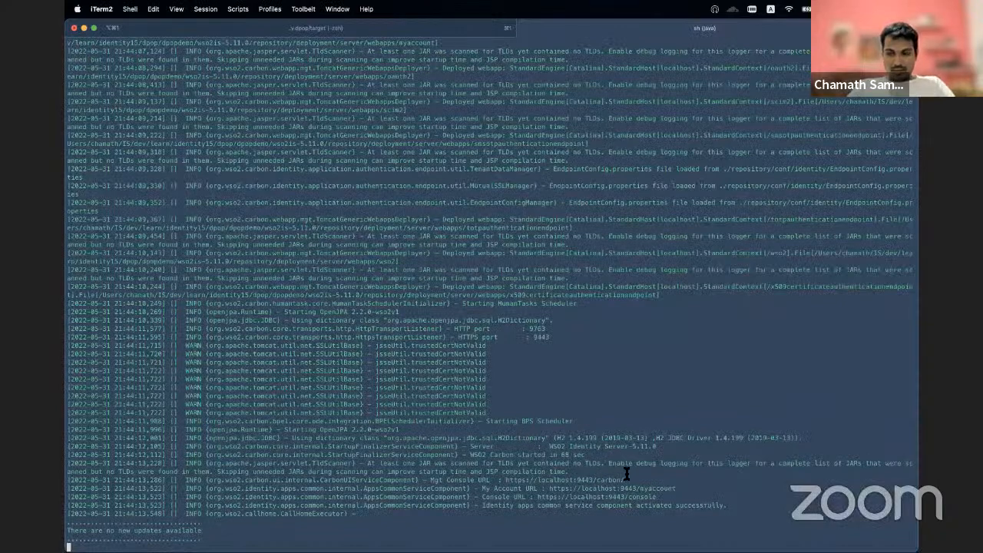
super+click(597, 481)
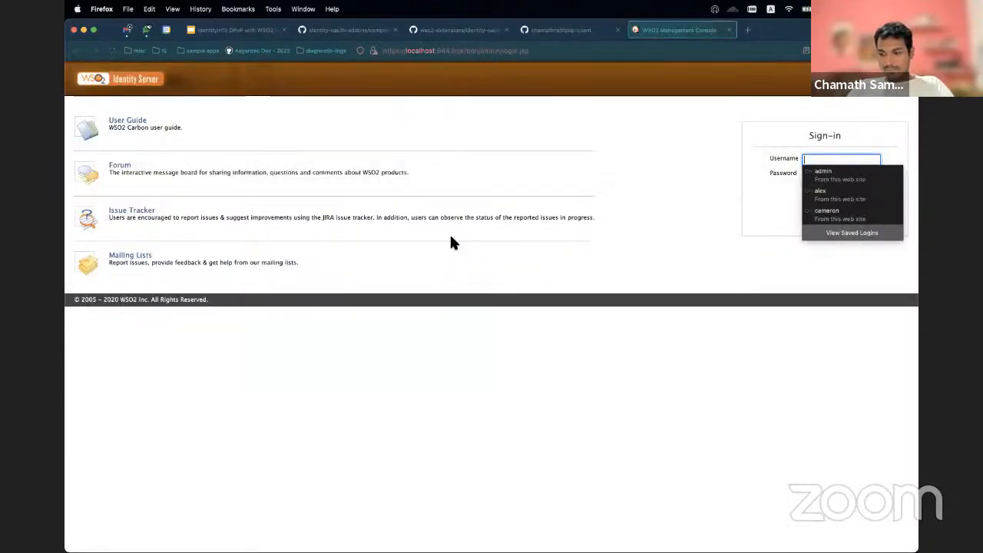
click(867, 130)
click(824, 160)
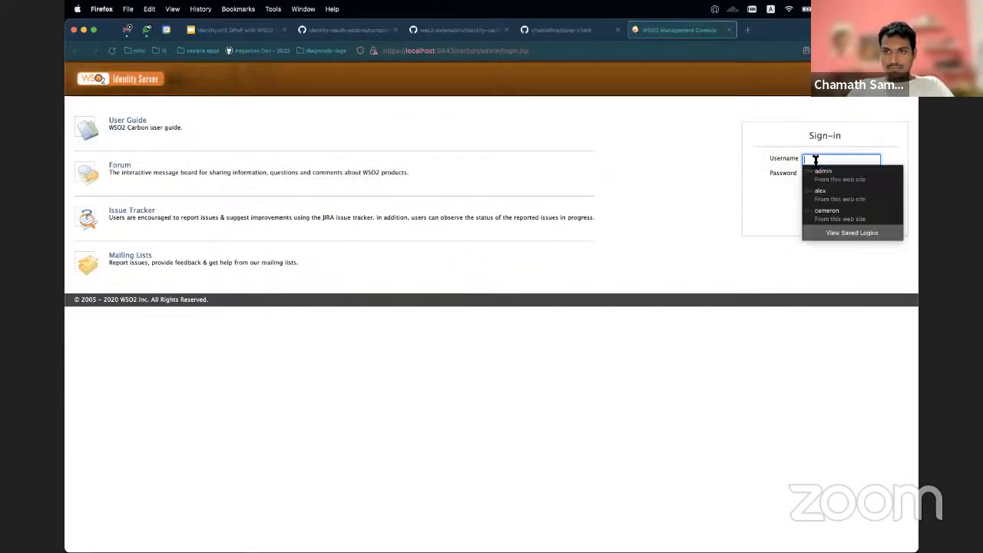
click(819, 189)
click(815, 204)
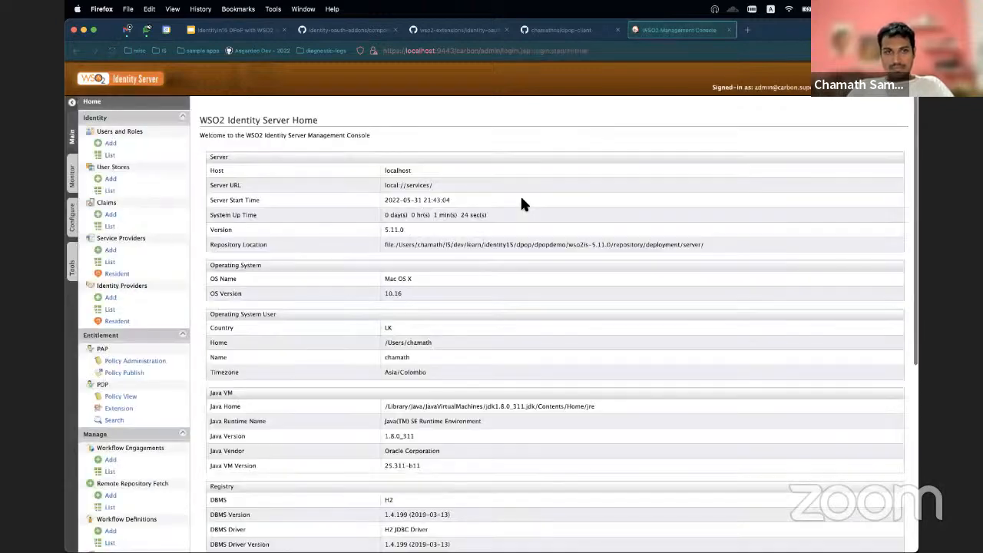
Step: Register a new service provider named demo-app using manual configuration
click(112, 252)
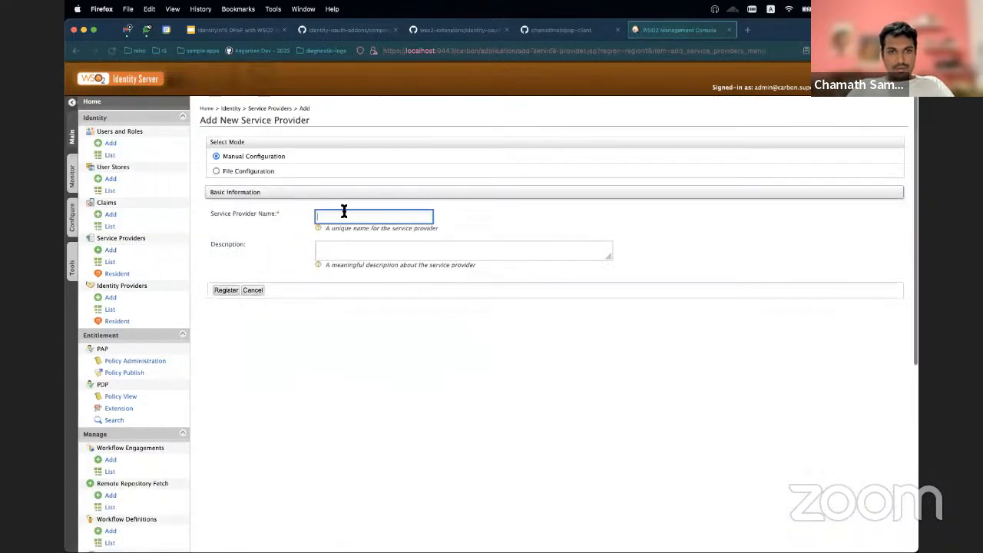
click(345, 215)
click(341, 230)
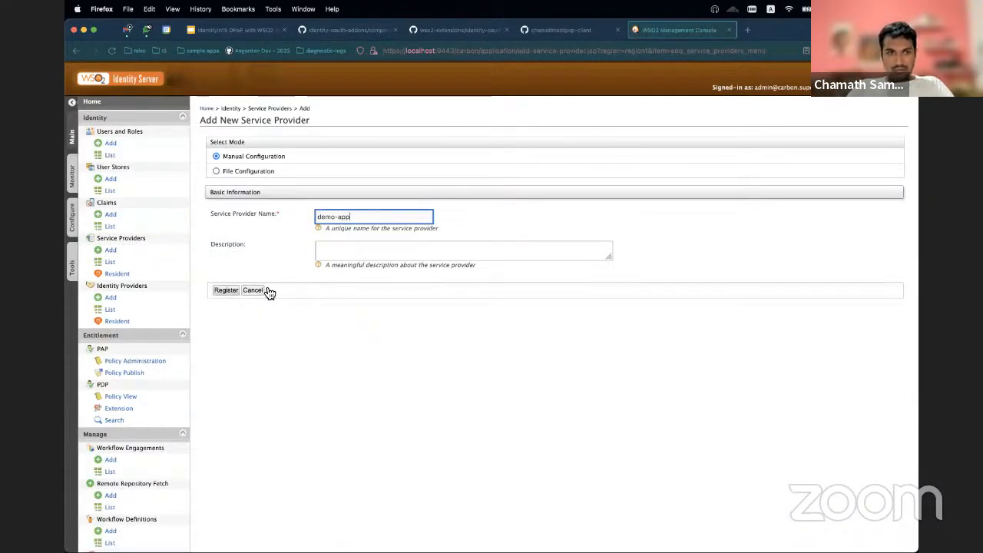
click(227, 291)
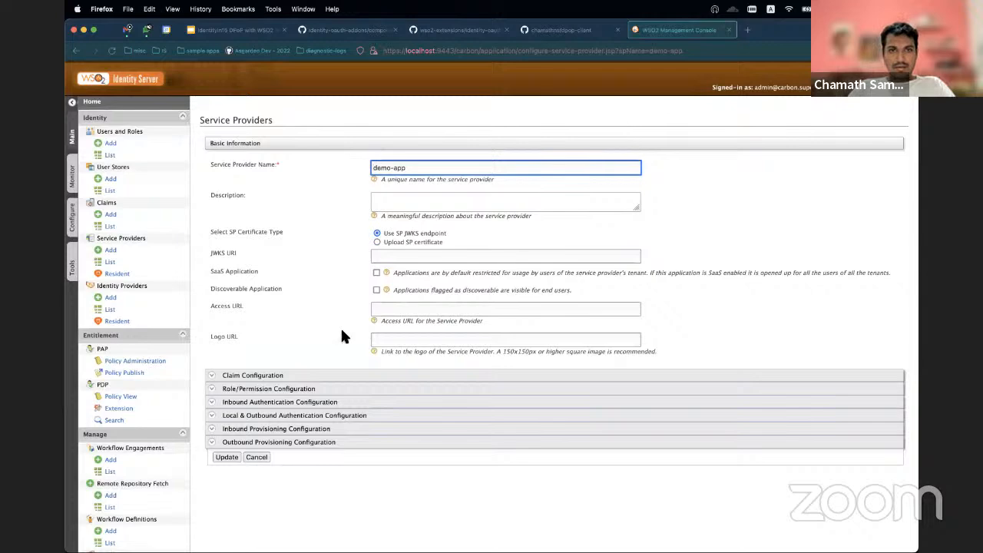
Step: Open the OAuth/OpenID Connect configuration form from demo-app's inbound authentication settings
click(266, 408)
scroll(268, 410, down, 3)
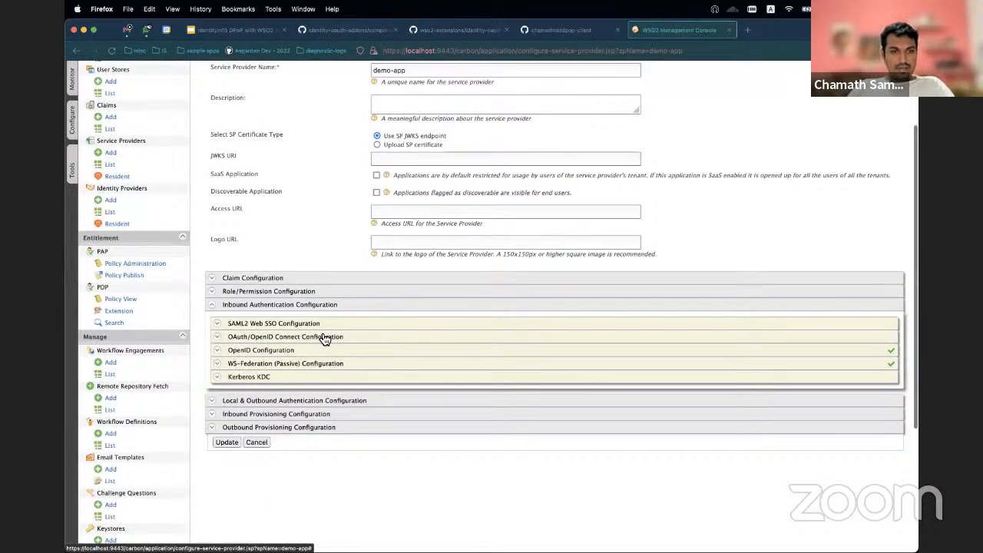
click(321, 339)
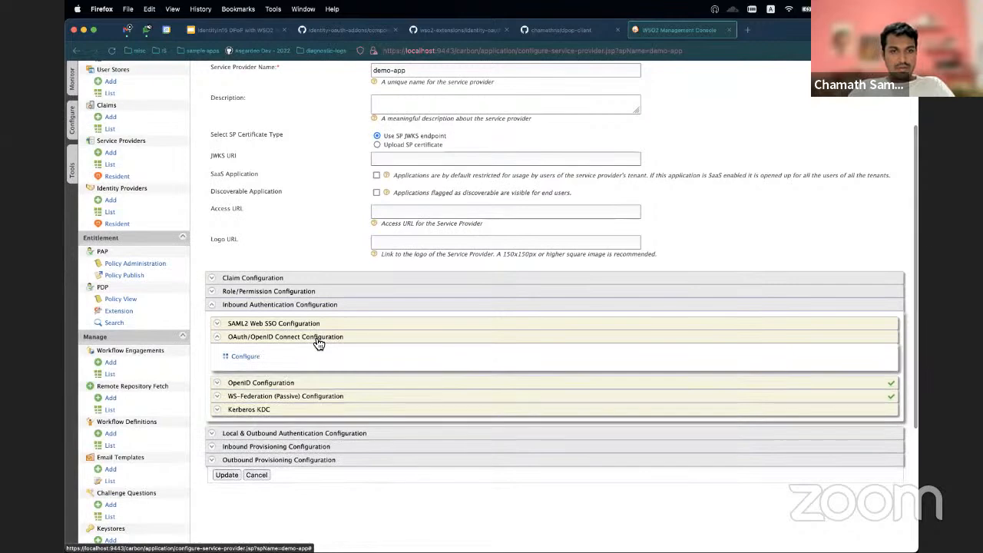
click(255, 359)
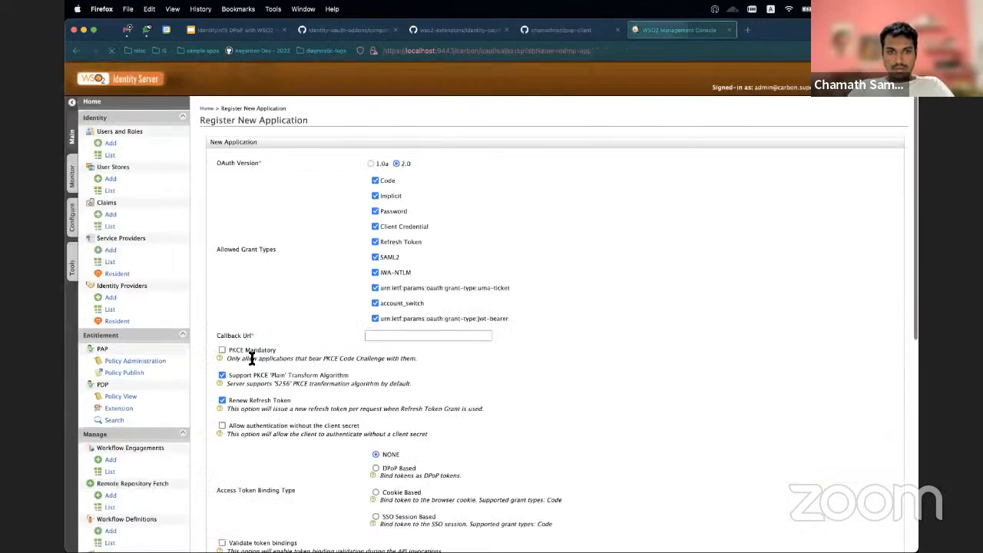
click(388, 336)
text(cu)
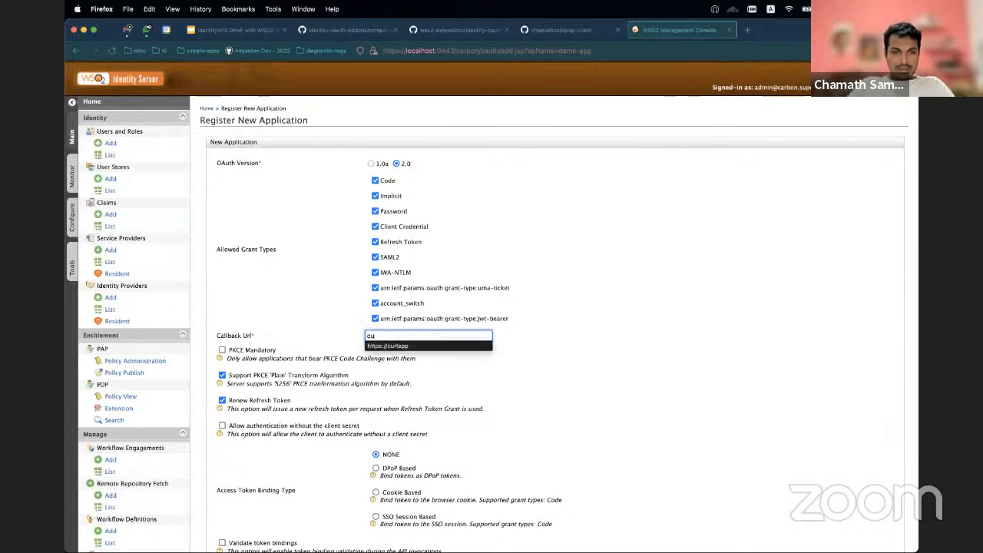
click(395, 346)
Step: Set the access token binding type to DPoP Based and enable Validate token bindings for the OAuth application
scroll(466, 357, down, 5)
scroll(468, 361, down, 1)
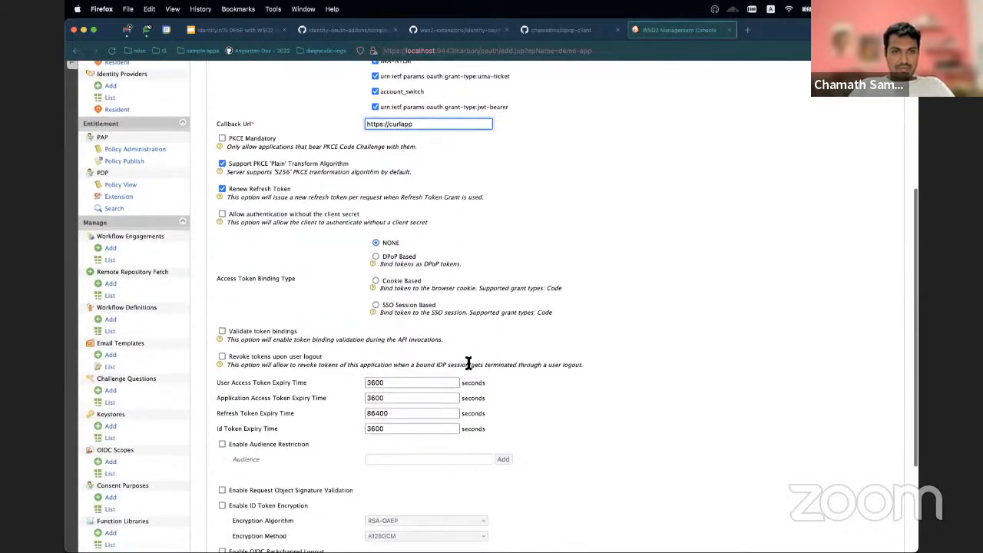
scroll(468, 361, up, 1)
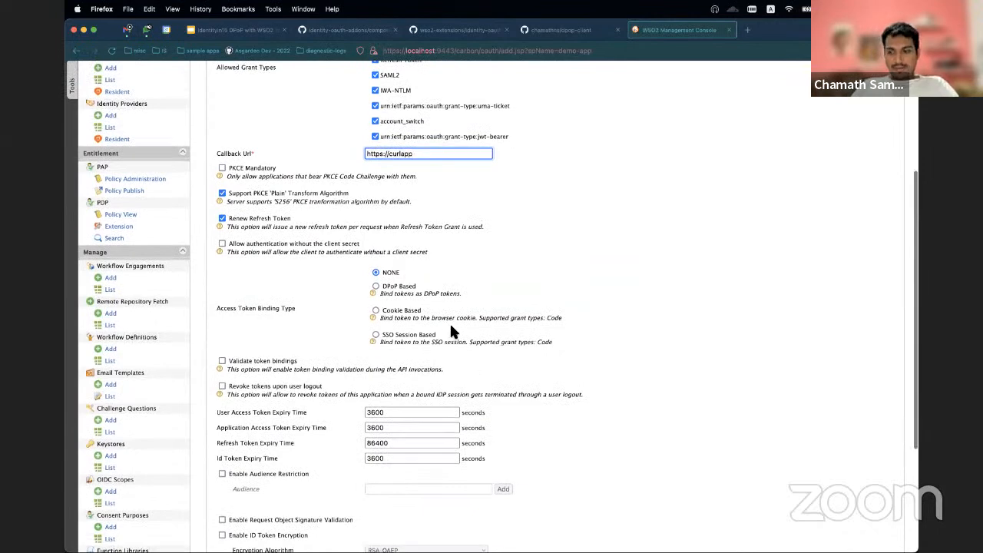
scroll(477, 300, down, 2)
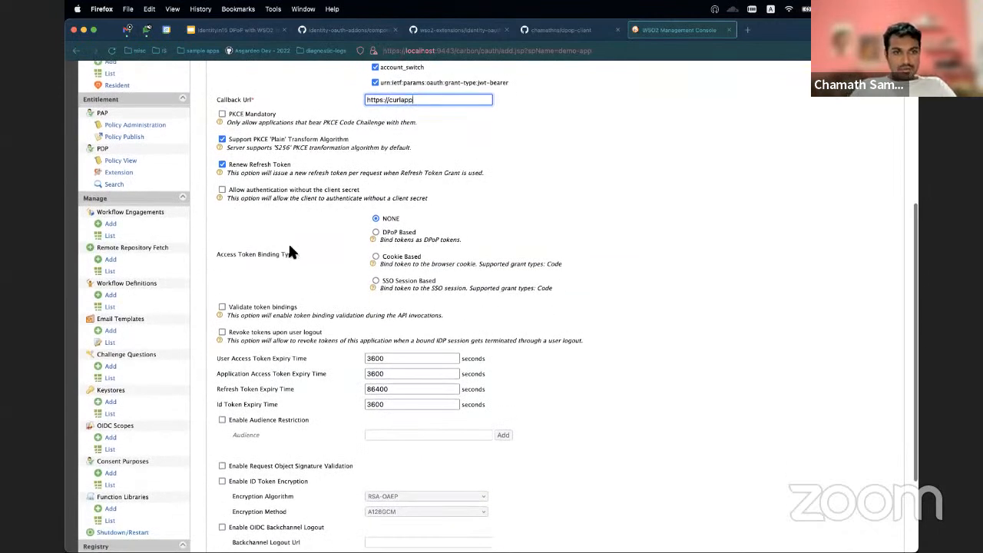
click(376, 233)
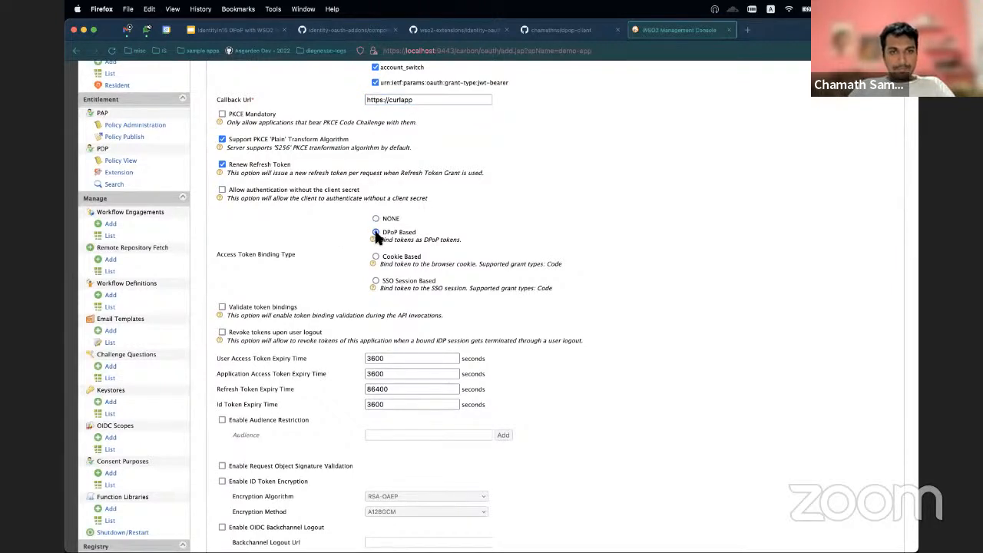
click(223, 310)
scroll(329, 270, down, 4)
scroll(329, 270, up, 4)
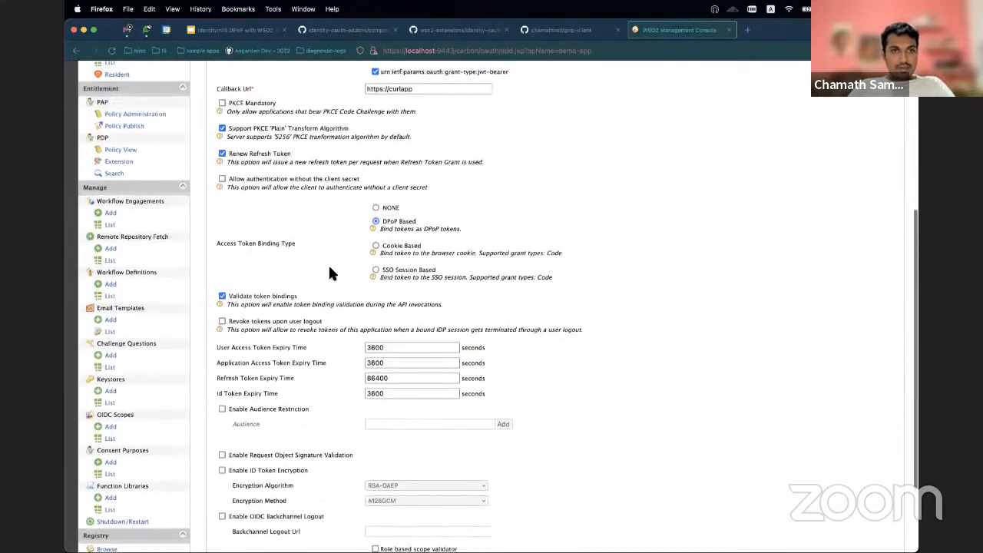
scroll(330, 270, up, 1)
scroll(330, 271, down, 5)
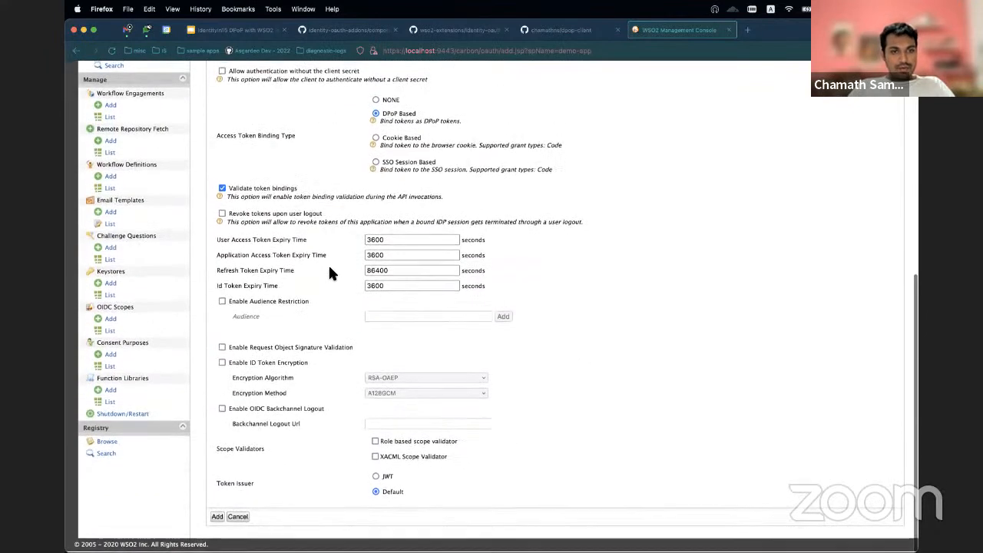
scroll(330, 275, up, 4)
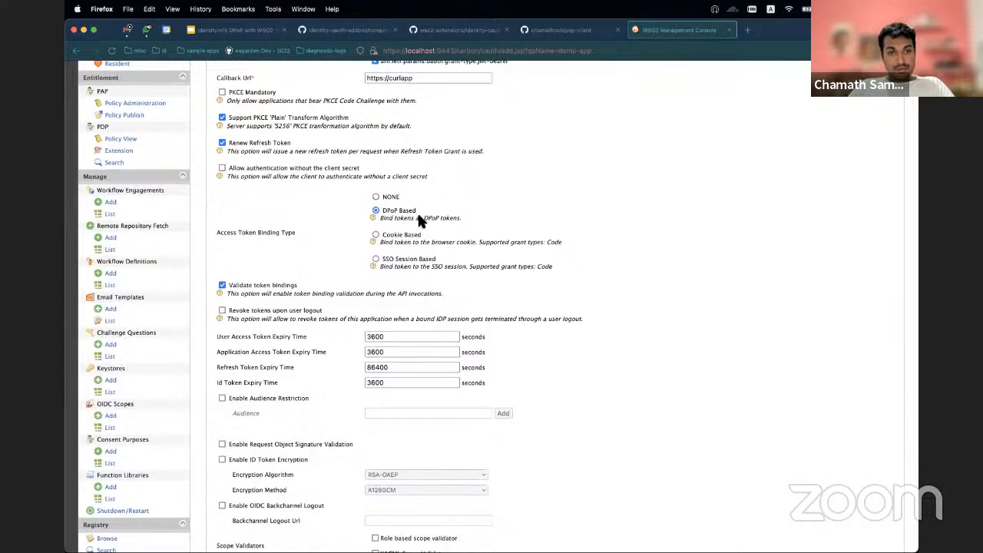
Step: Add the configured OAuth application to demo-app and acknowledge its registration
scroll(442, 241, up, 10)
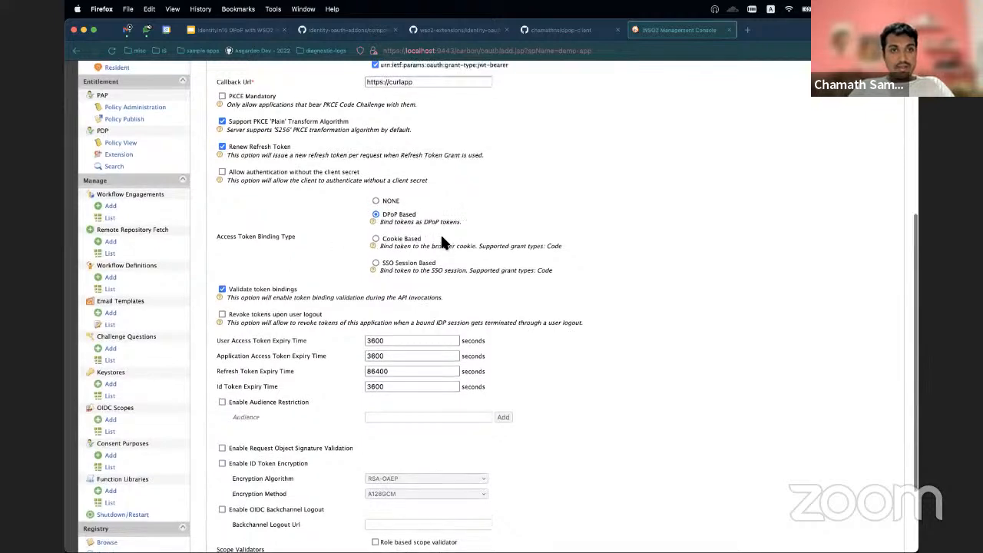
scroll(441, 243, down, 5)
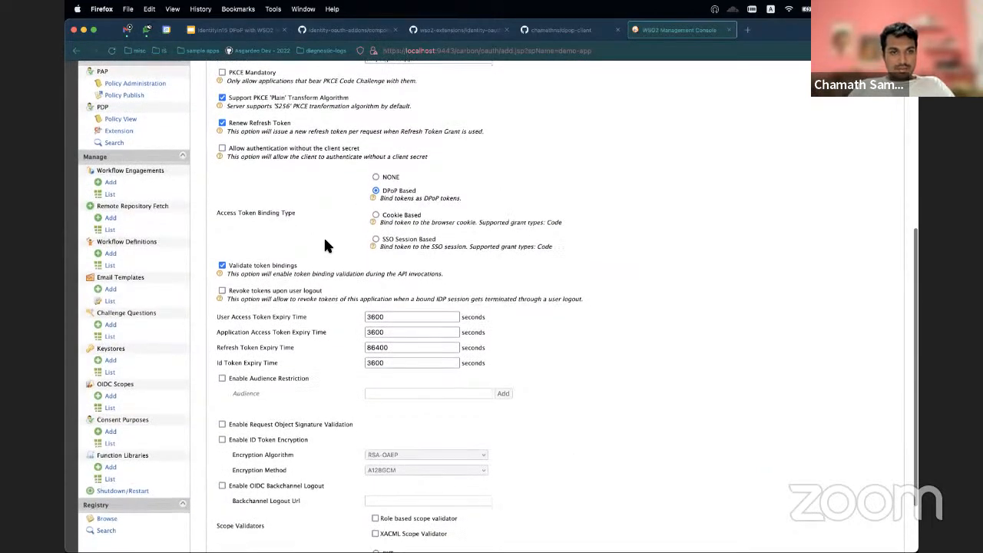
scroll(323, 235, down, 3)
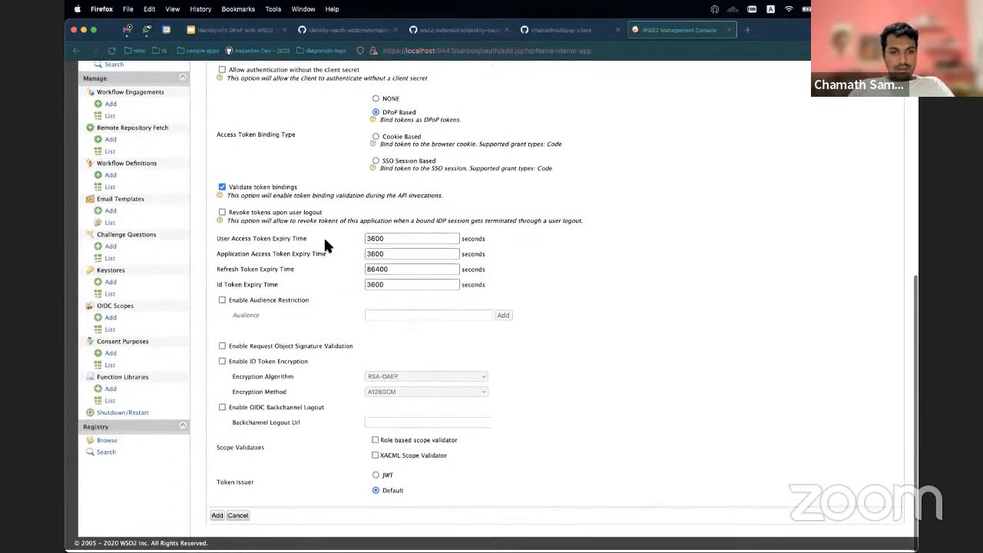
click(218, 518)
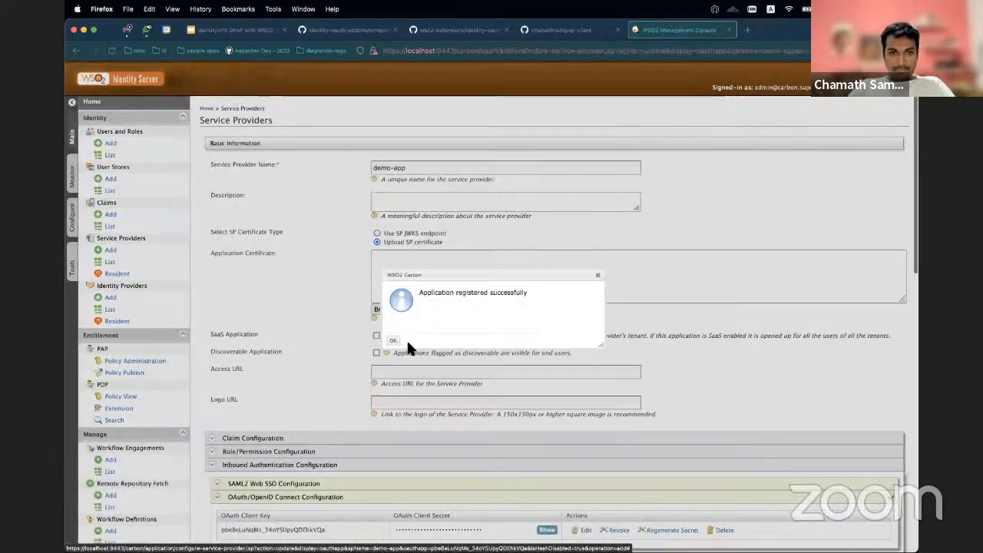
click(395, 344)
scroll(316, 380, down, 5)
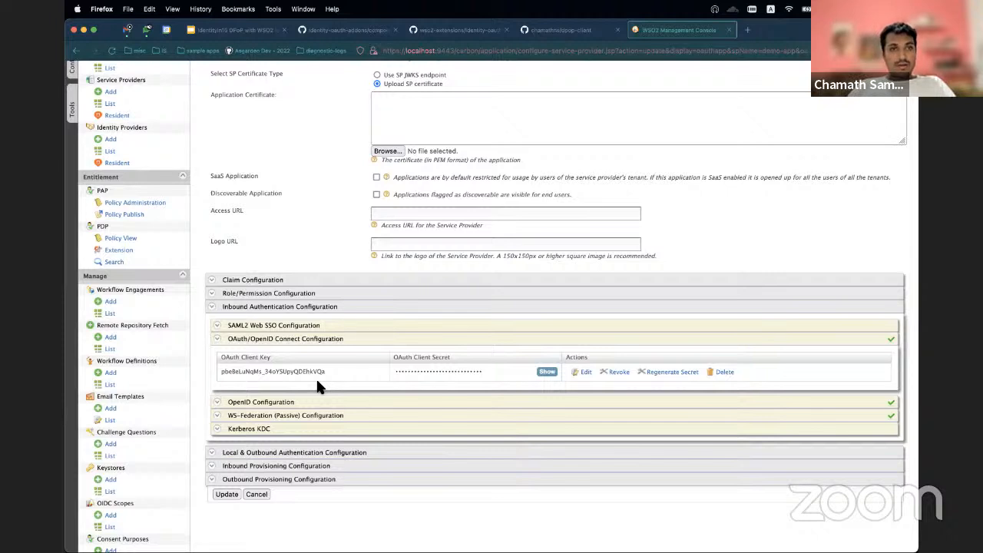
Step: Open the draft-ietf-oauth-dpop-02 specification linked in the DPoP component README and review its DPoP proof JWT syntax and example
mouse_move(517, 538)
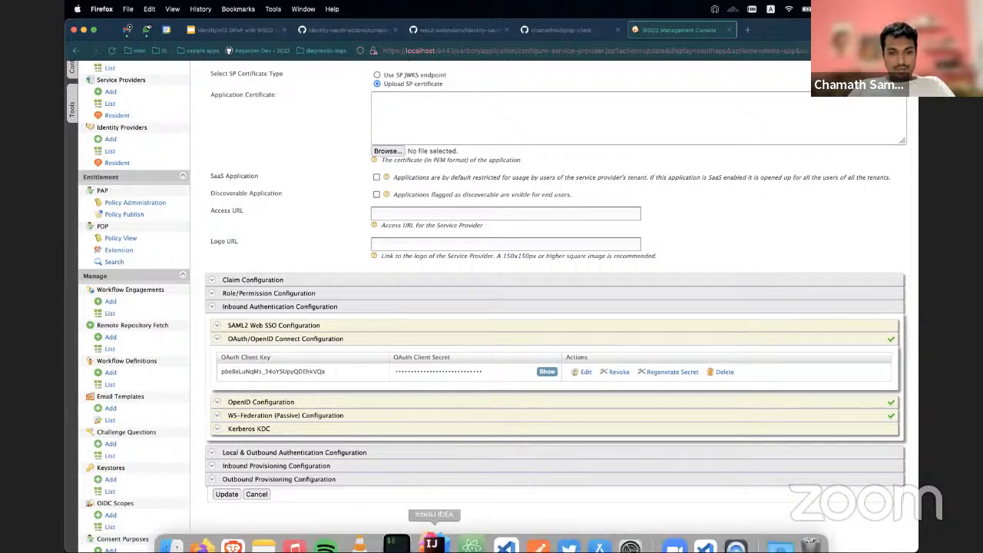
click(321, 235)
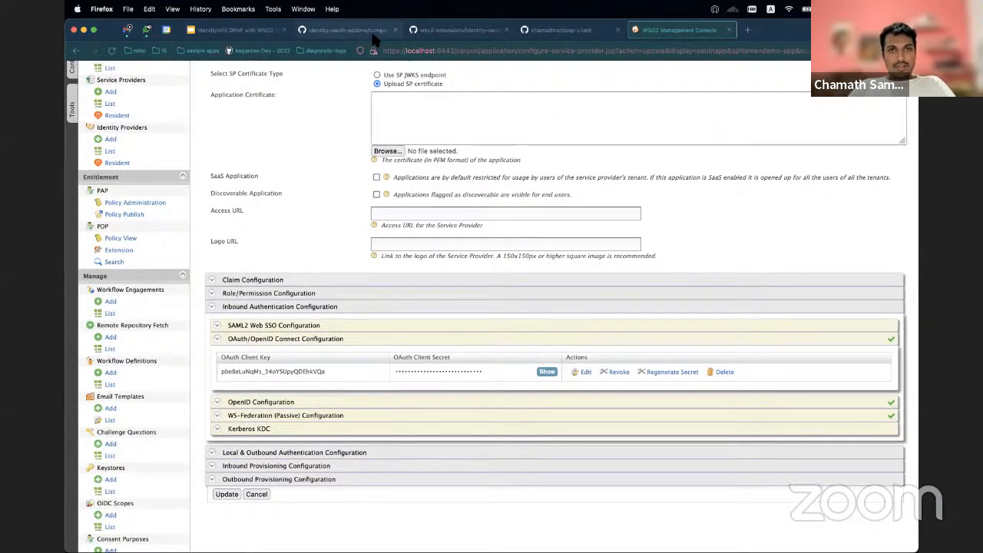
click(457, 30)
click(346, 30)
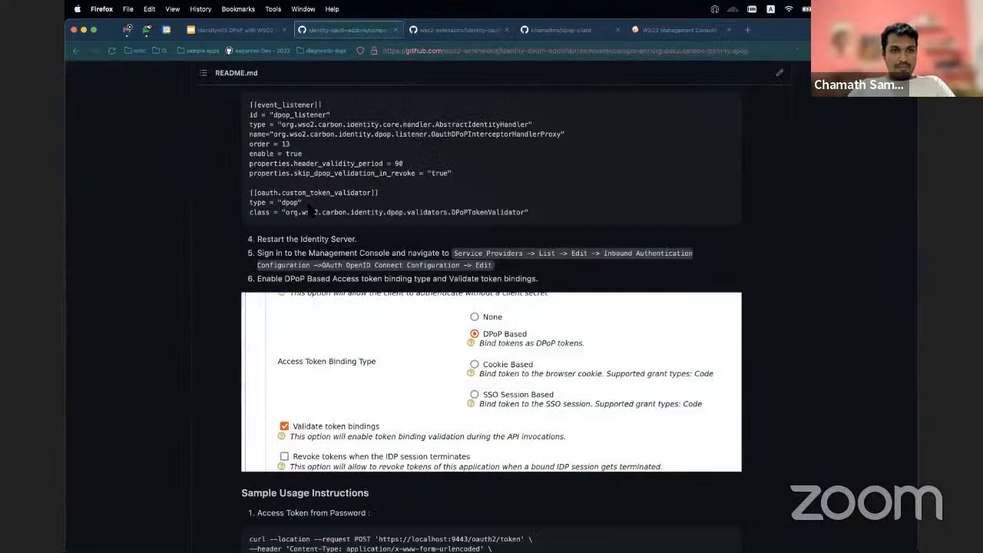
scroll(307, 206, up, 15)
scroll(312, 211, down, 5)
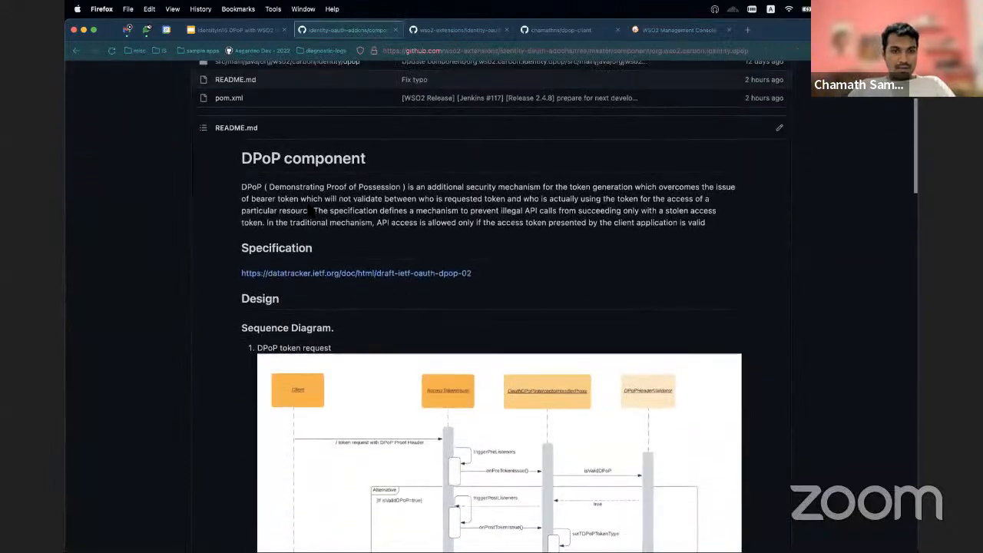
super+click(330, 275)
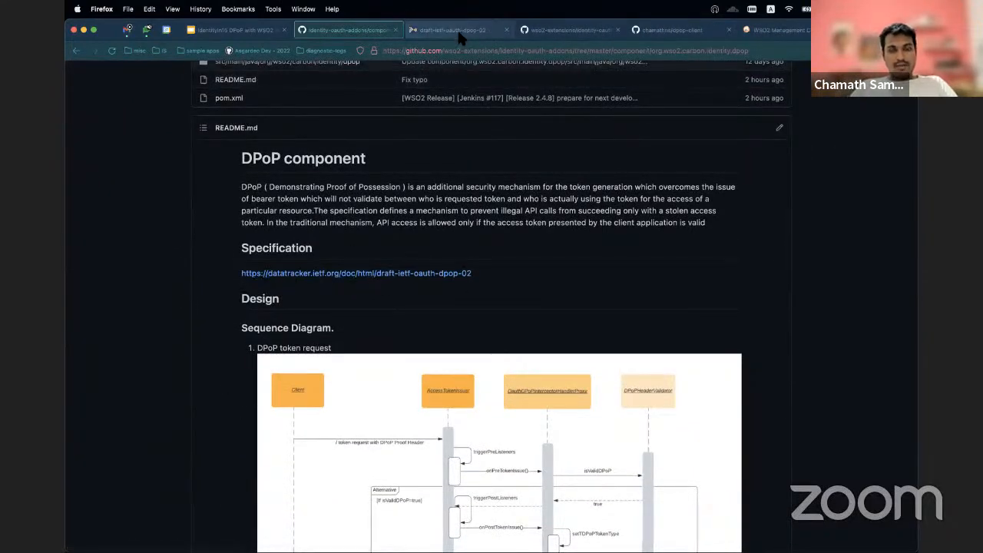
click(458, 31)
scroll(317, 327, down, 20)
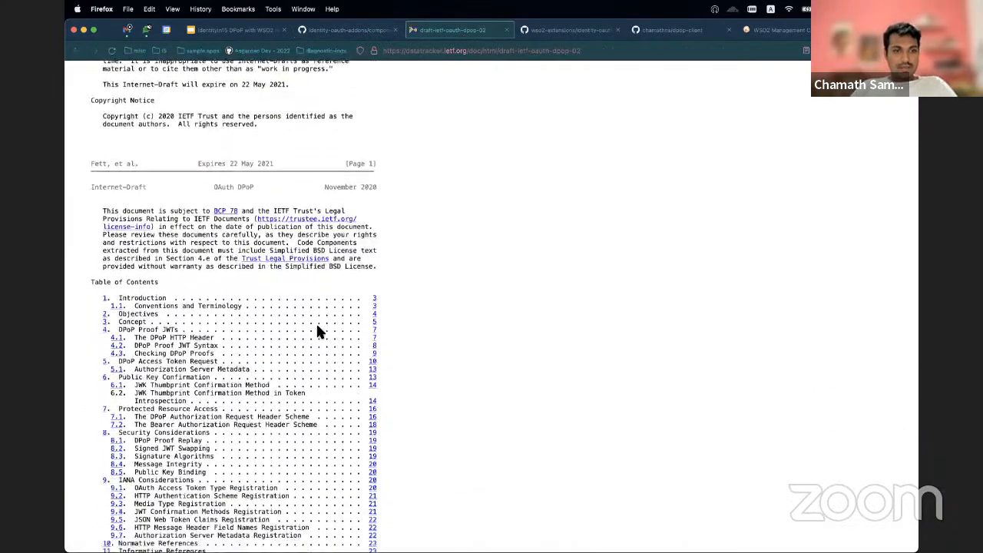
scroll(307, 383, down, 20)
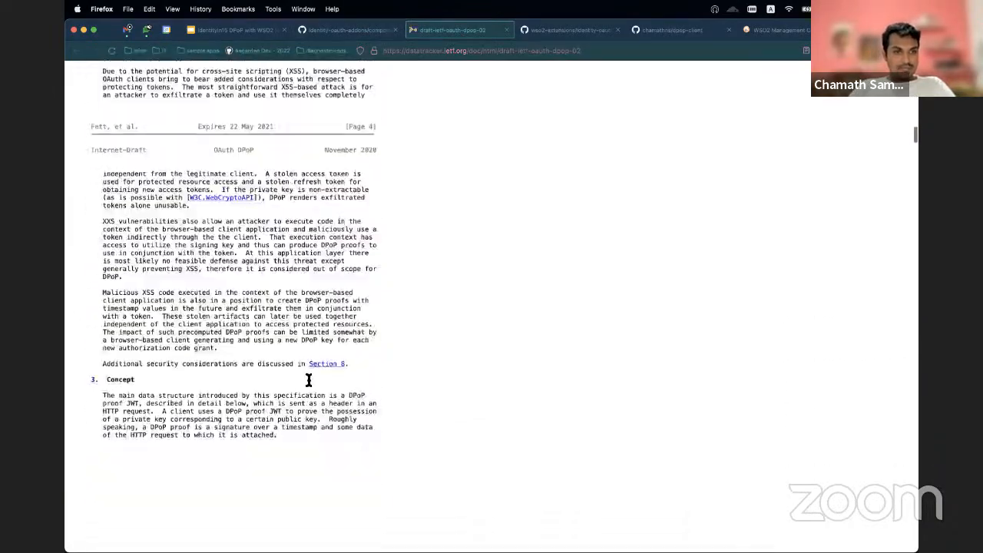
scroll(308, 380, down, 20)
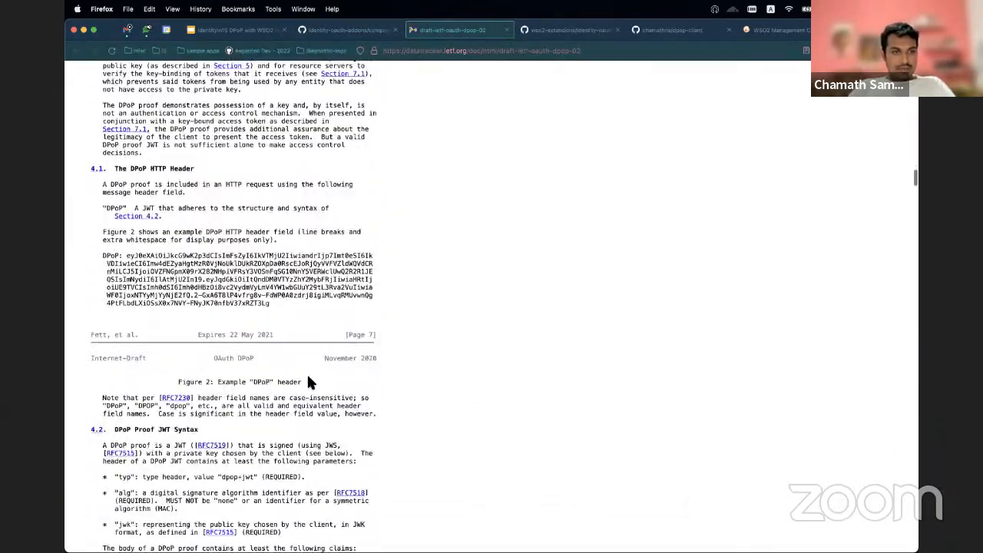
scroll(308, 381, down, 10)
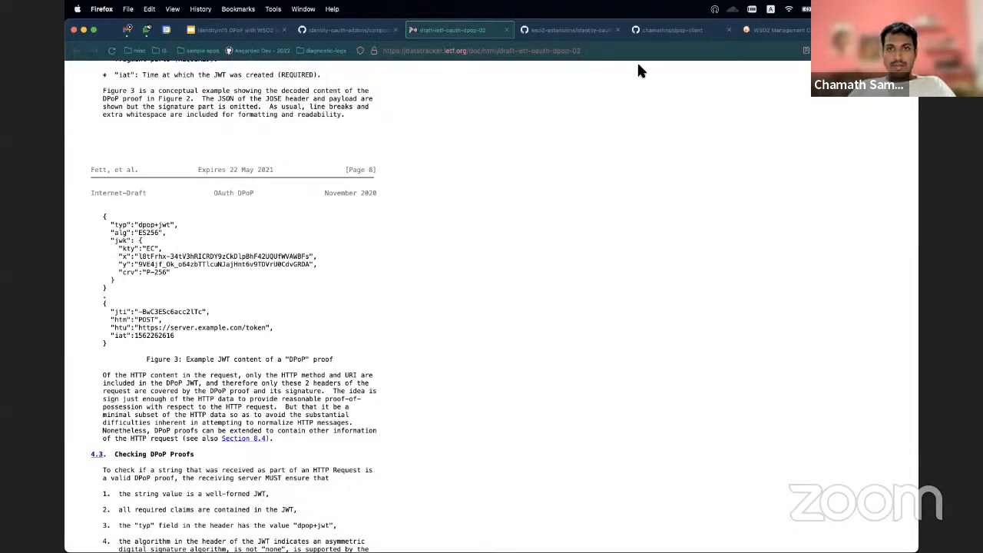
Step: View the dpop-client repository on GitHub, and switch to its project in IntelliJ IDEA with the terminal hidden
click(665, 28)
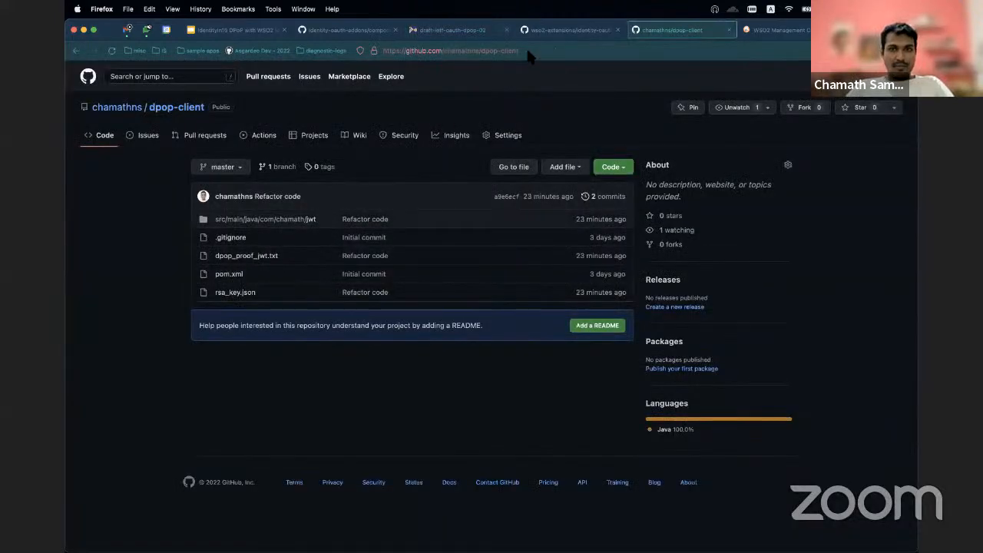
click(552, 33)
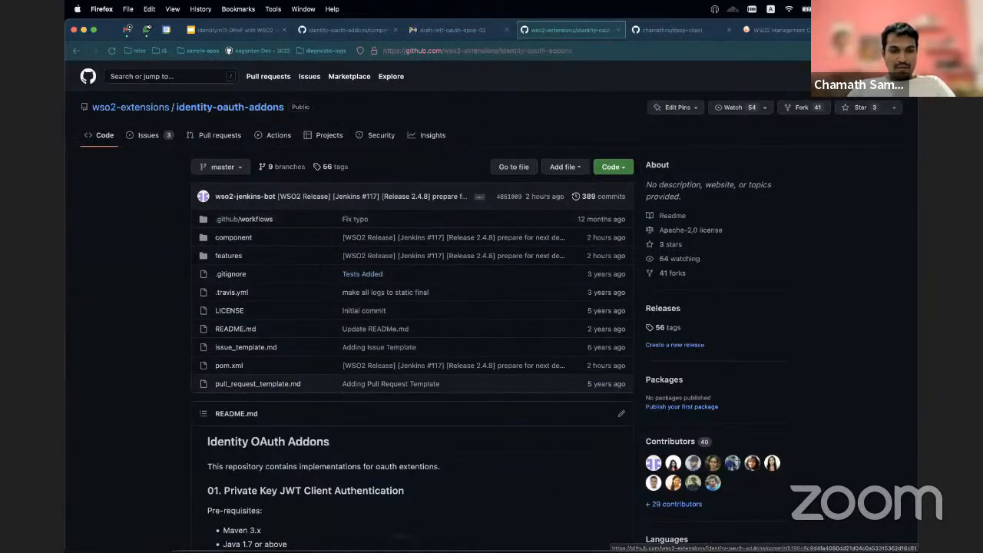
mouse_move(415, 546)
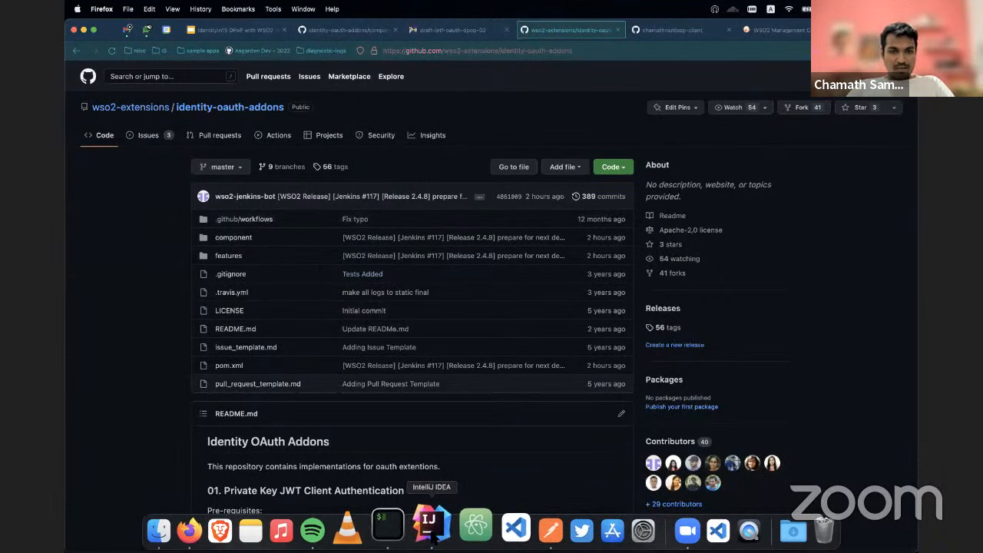
click(429, 529)
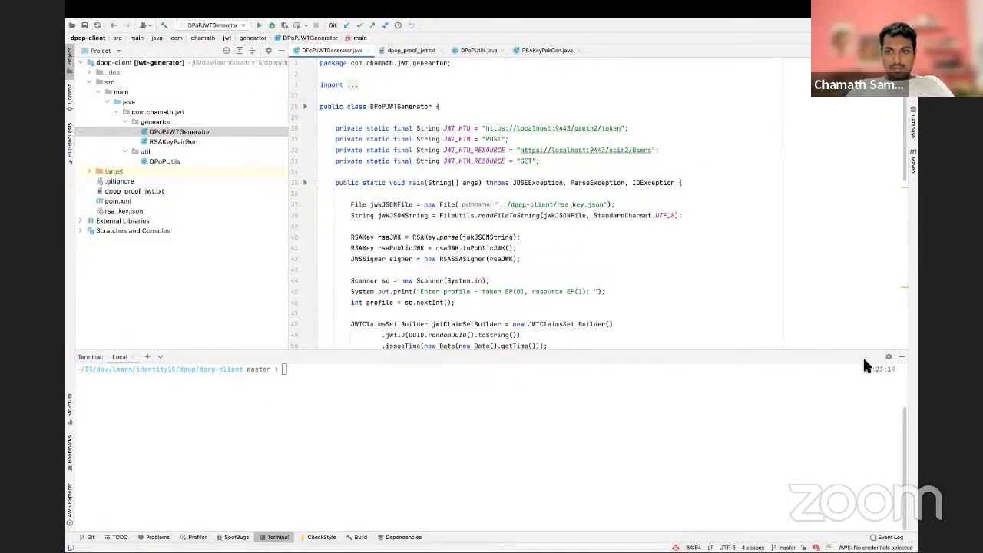
click(901, 358)
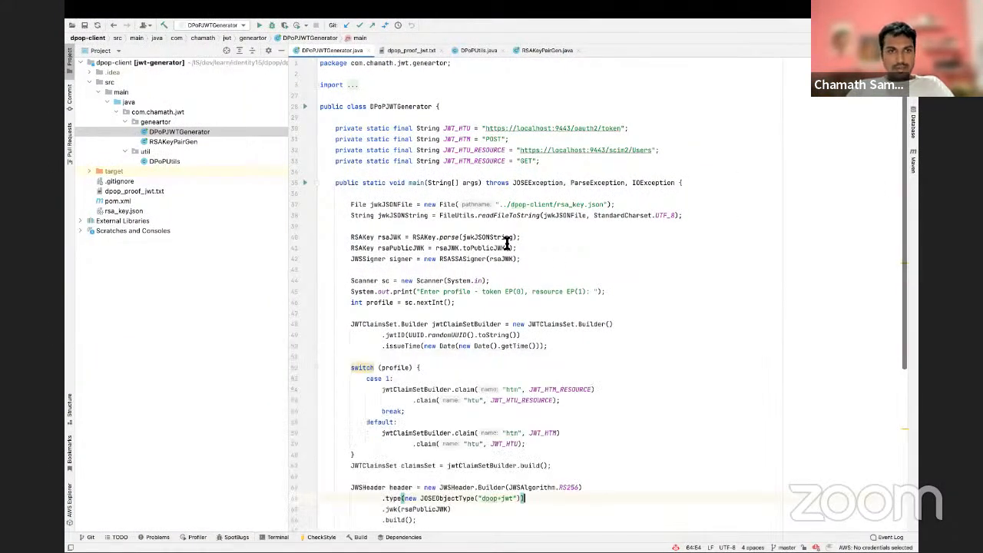
Step: Open the RSAKeyPairGen class and run its main method to generate an RSA key saved to rsa_key.json
double_click(184, 142)
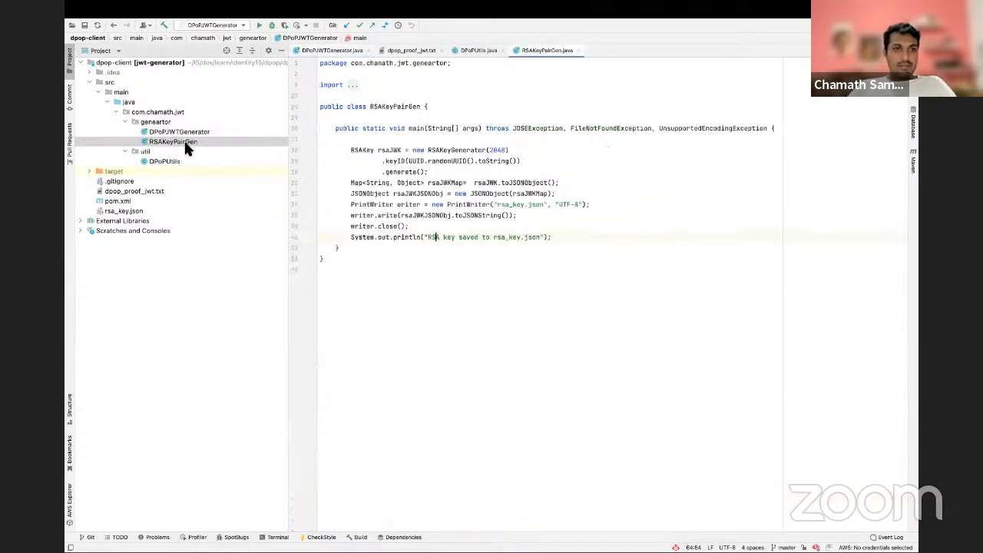
click(305, 129)
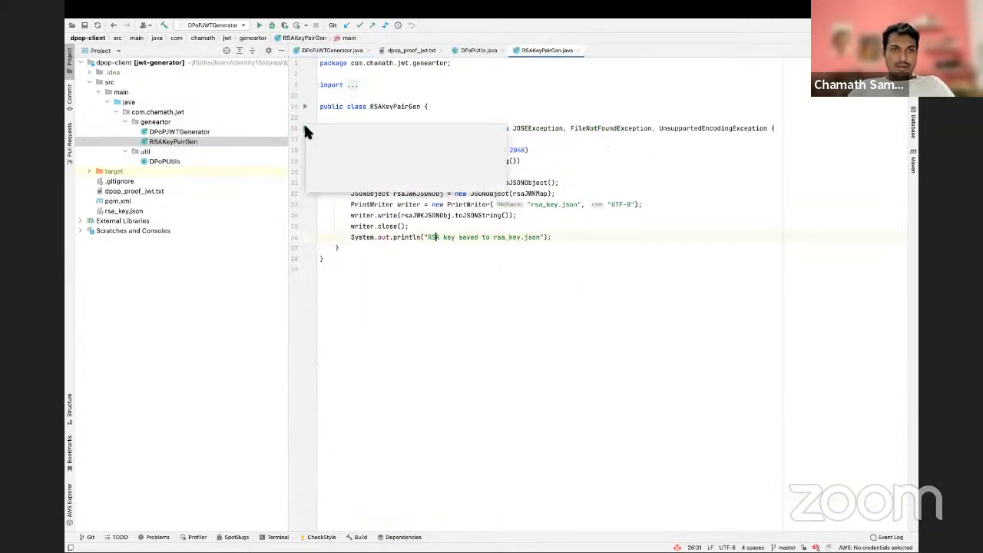
click(323, 134)
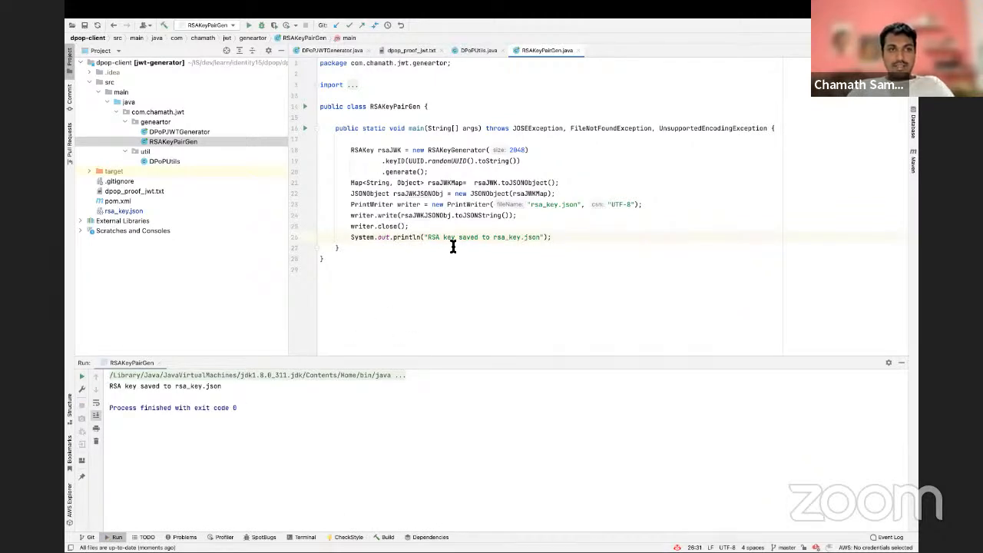
Step: Open the DPoPJWTGenerator class, and switch to Firefox to consult the example DPoP proof JWT in the specification
double_click(181, 132)
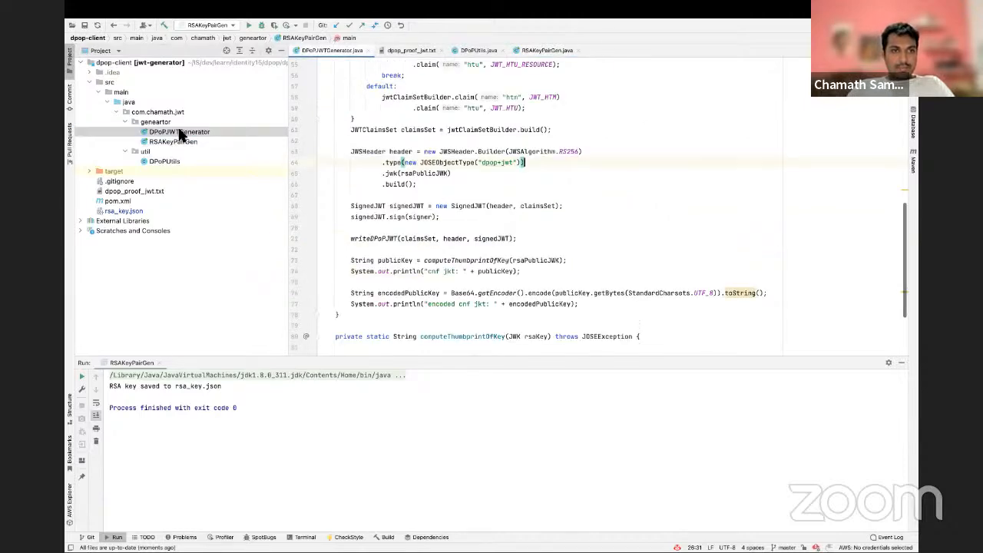
click(902, 365)
scroll(558, 246, up, 15)
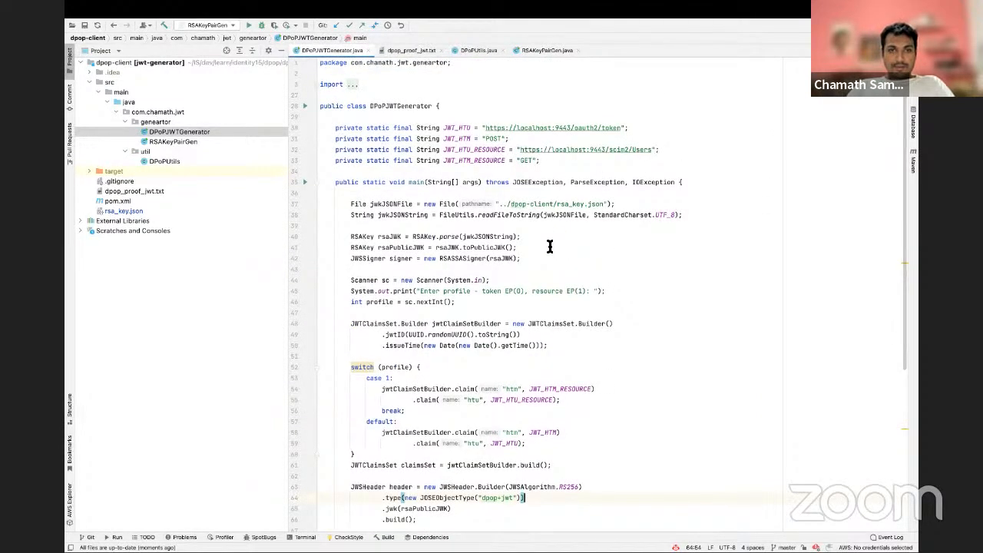
key(super+Tab)
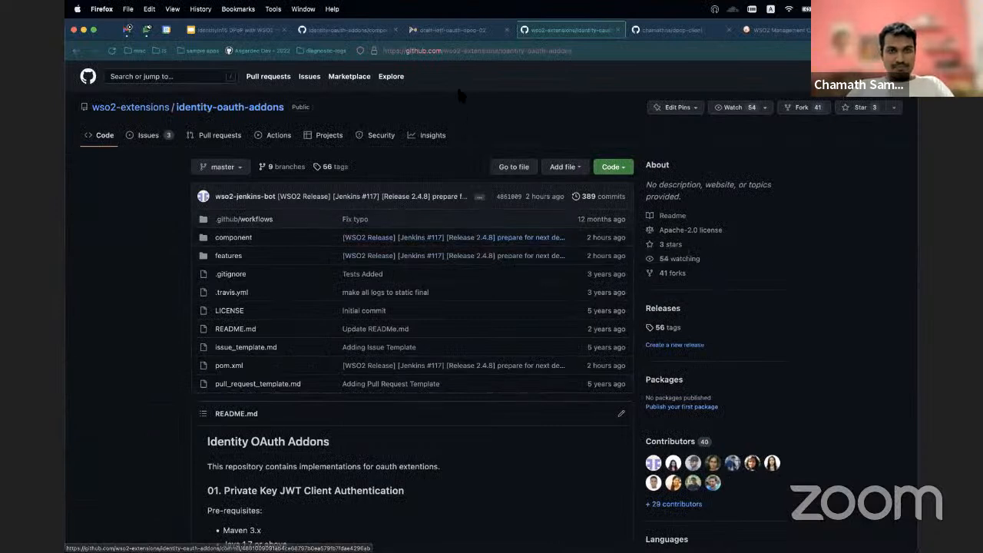
click(453, 30)
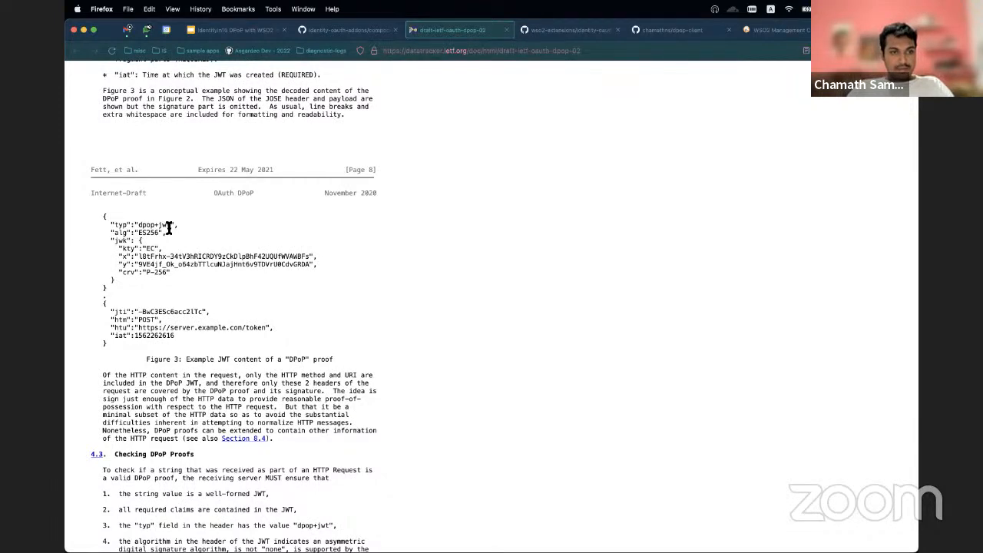
key(ctrl+Tab)
key(ctrl+shift+Tab)
Step: In IntelliJ IDEA, examine how DPoPJWTGenerator builds the JWT header and claims, and compare it with the specification's example in Firefox
key(ctrl+Right)
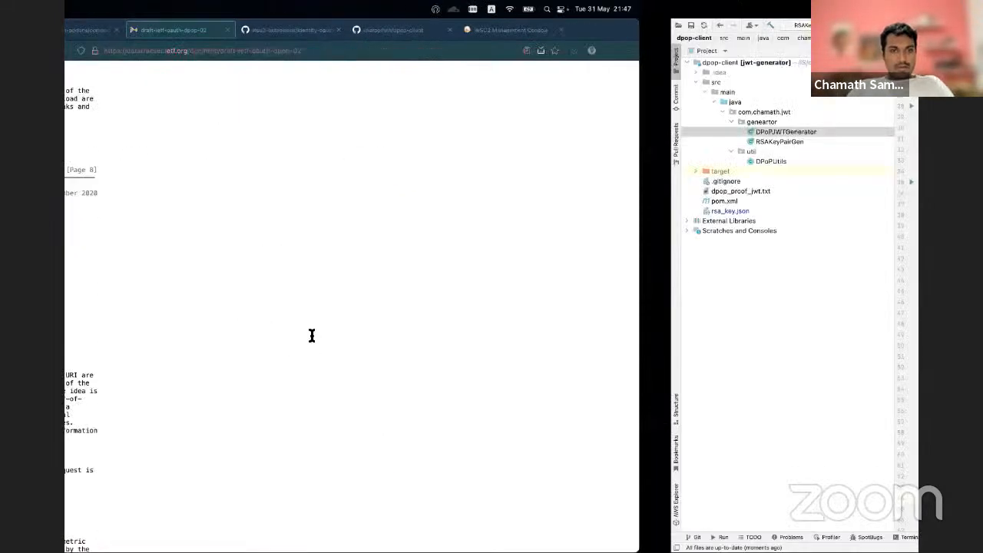
scroll(448, 372, down, 5)
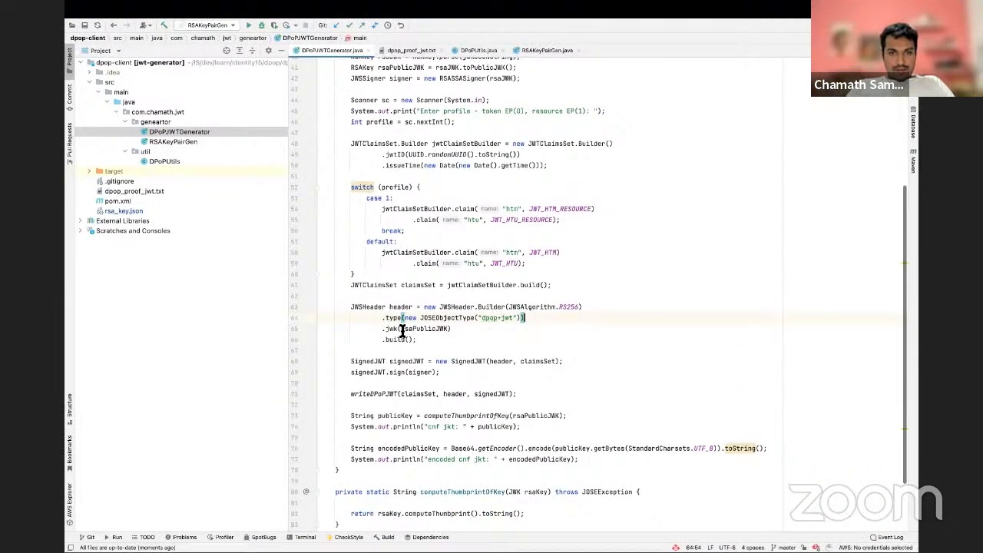
click(451, 329)
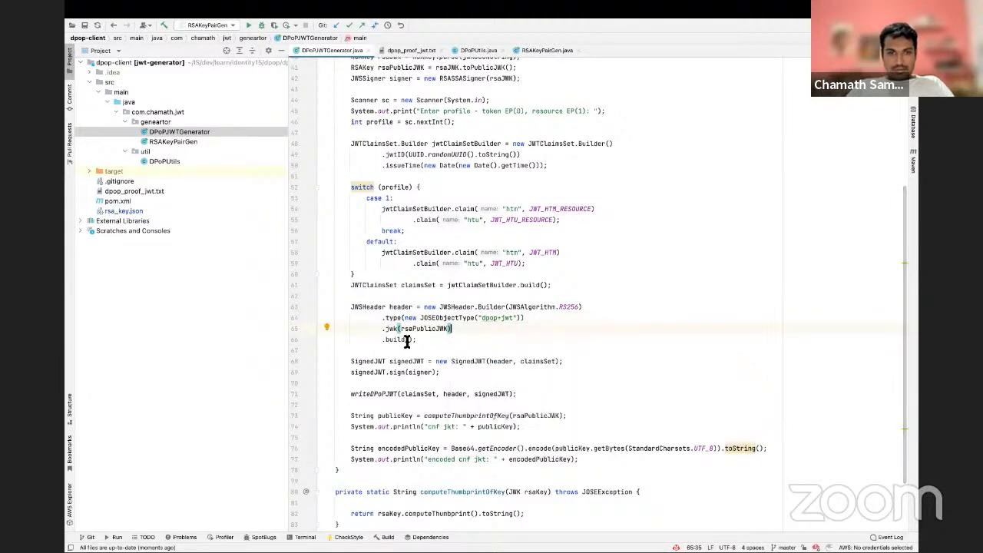
scroll(433, 336, up, 2)
scroll(432, 336, up, 3)
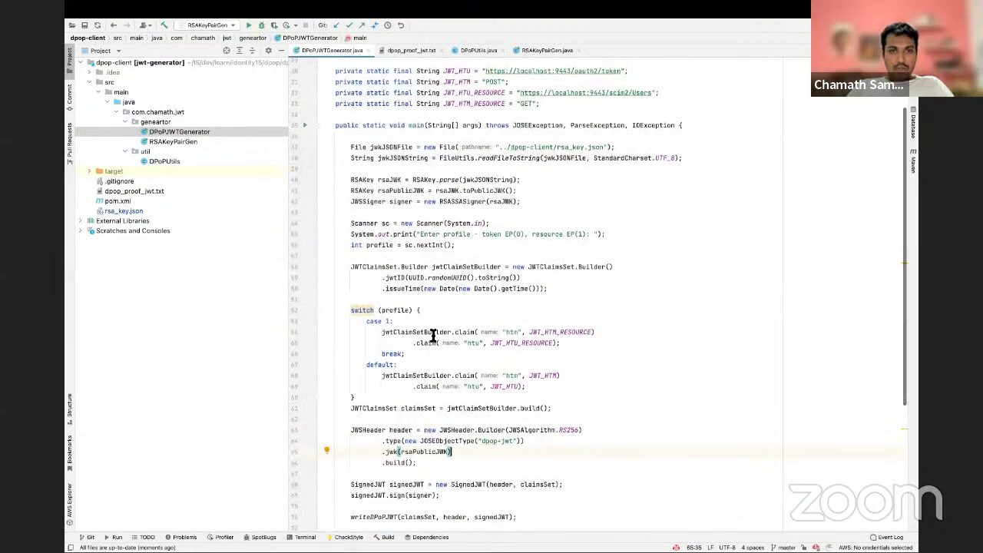
key(ctrl+Left)
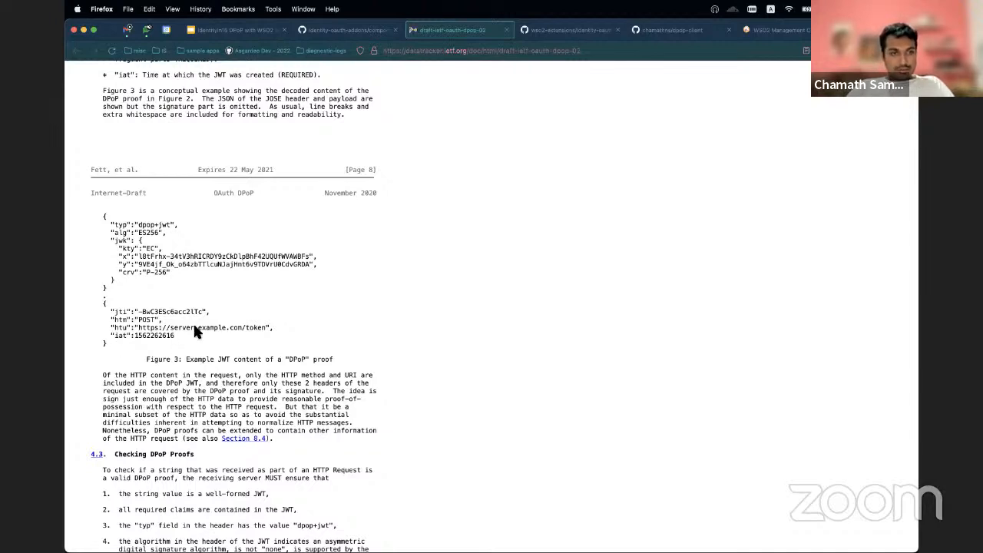
Step: Switch to IntelliJ IDEA and run DPoPJWTGenerator with profile 0 to generate a DPoP proof JWT for the token endpoint
key(ctrl+Right)
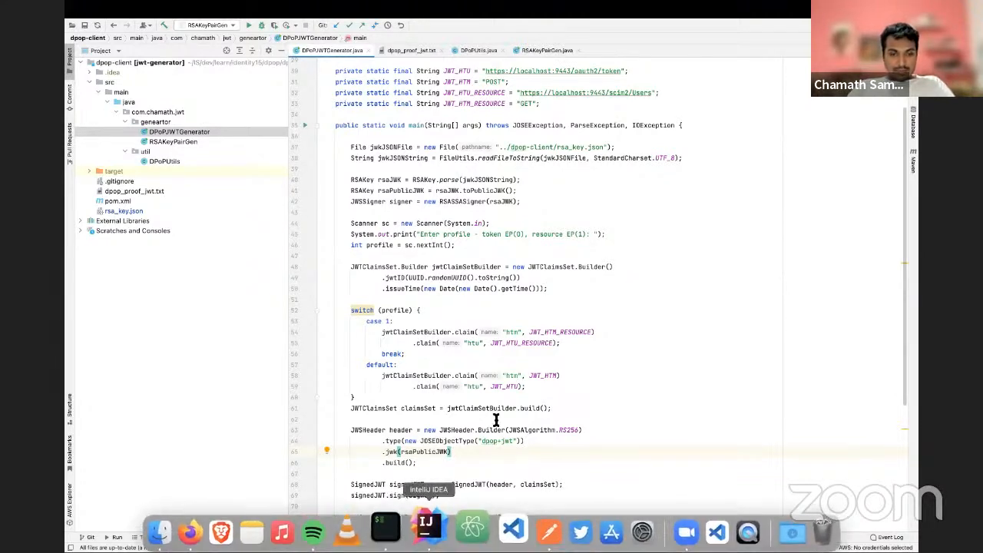
click(305, 126)
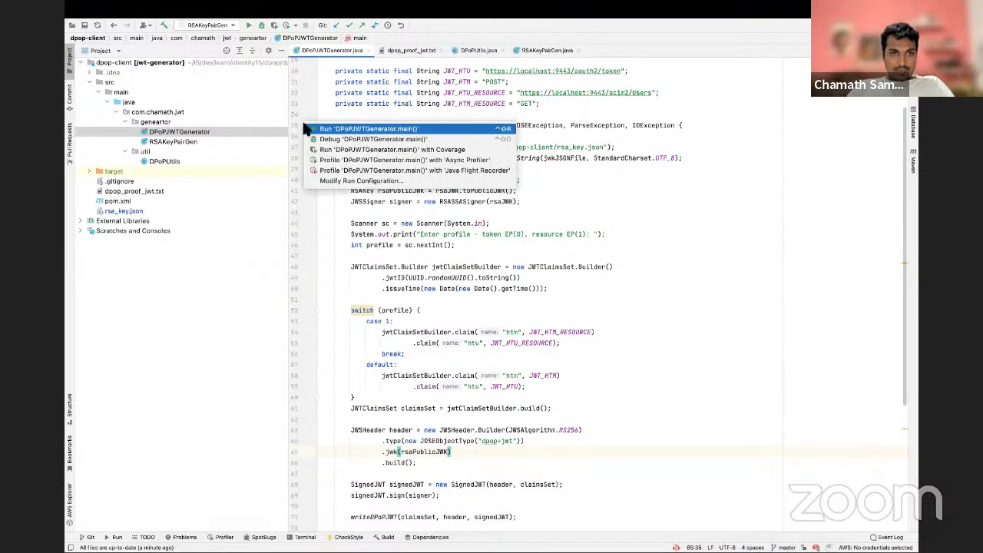
click(323, 129)
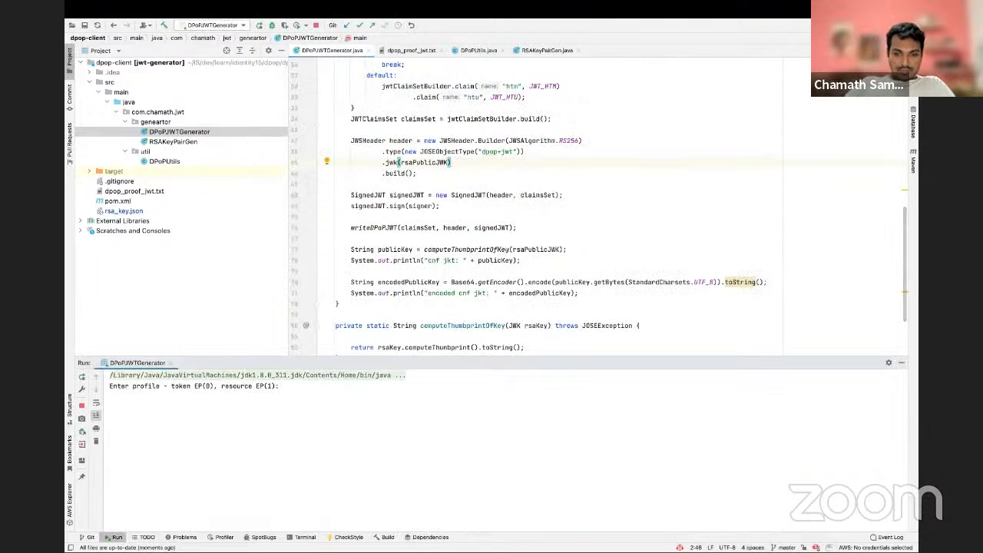
text(0)
key(Return)
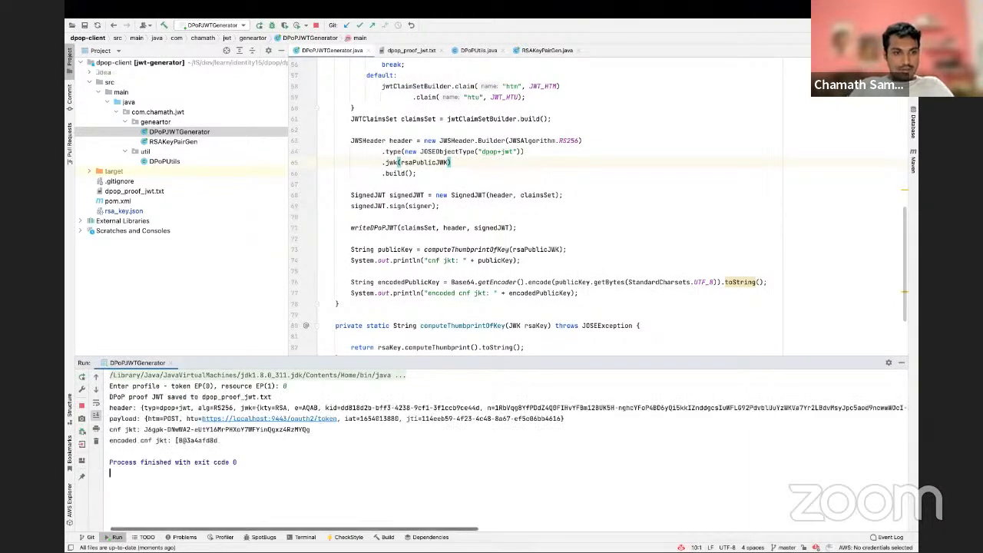
Step: Open dpop_proof_jwt.txt, copy the whole generated proof JWT, and switch to Firefox
double_click(152, 189)
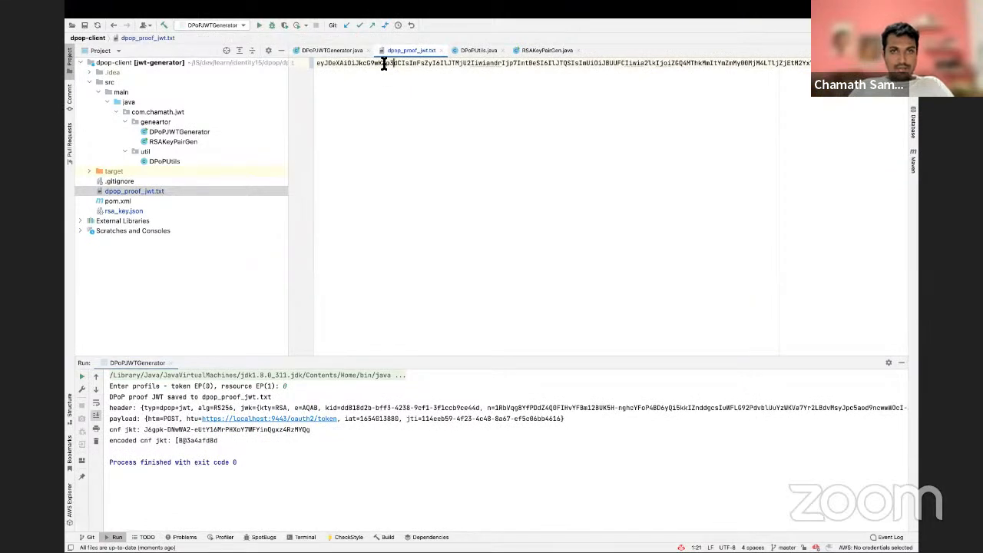
key(super+a)
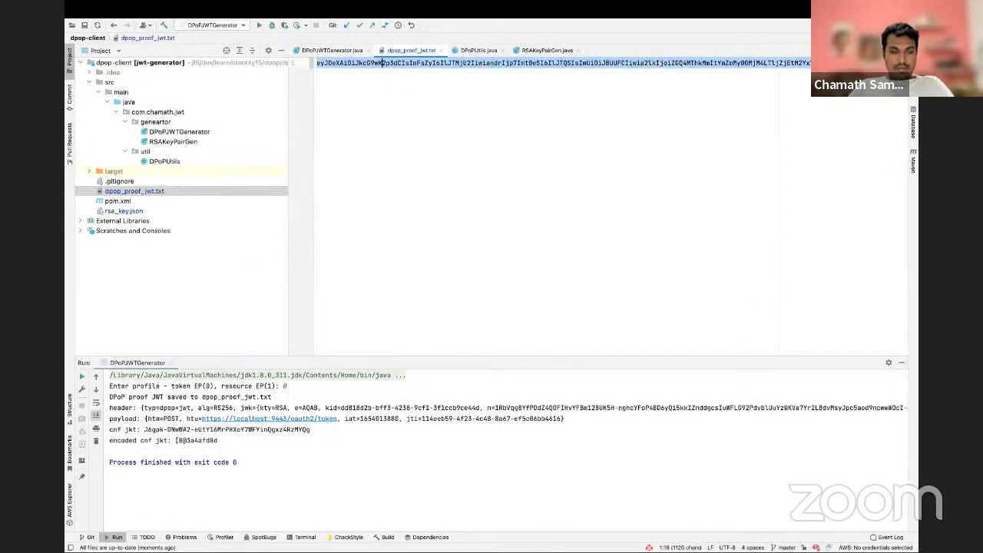
key(super+Tab)
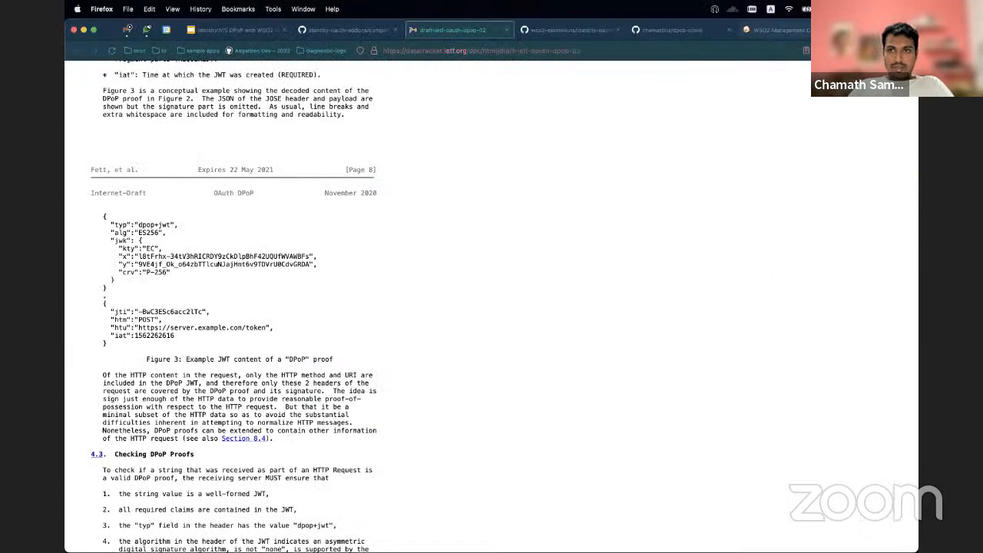
Step: Open jwt.io in a new browser tab and replace the debugger's encoded sample with the copied DPoP proof JWT
key(super+t)
text(jwt.io/)
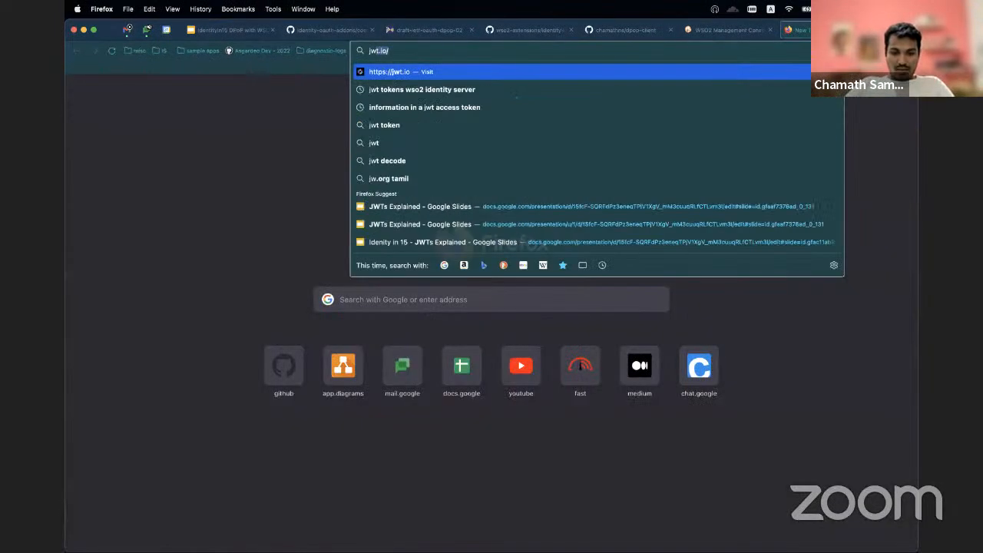
key(Return)
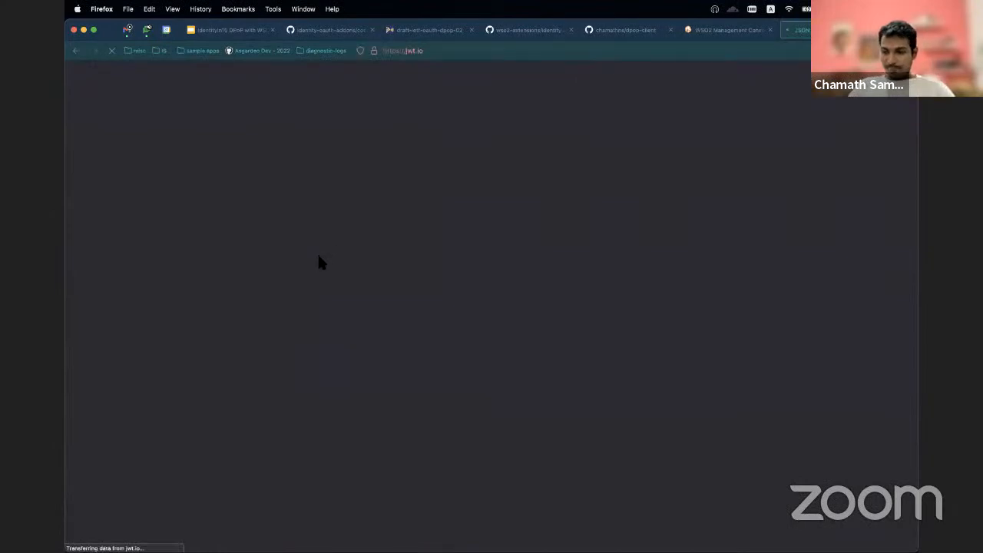
scroll(294, 373, down, 5)
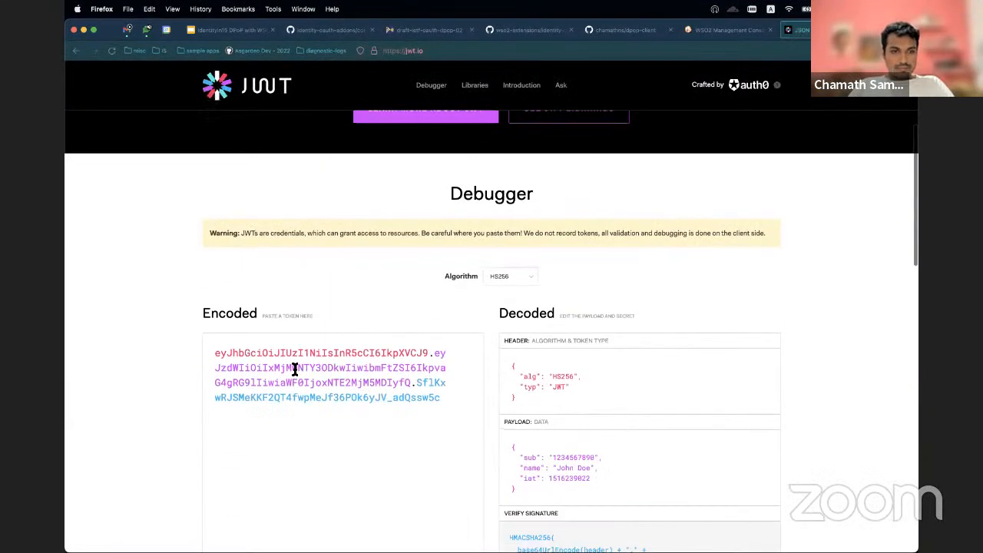
click(294, 370)
key(ctrl+a)
key(ctrl+v)
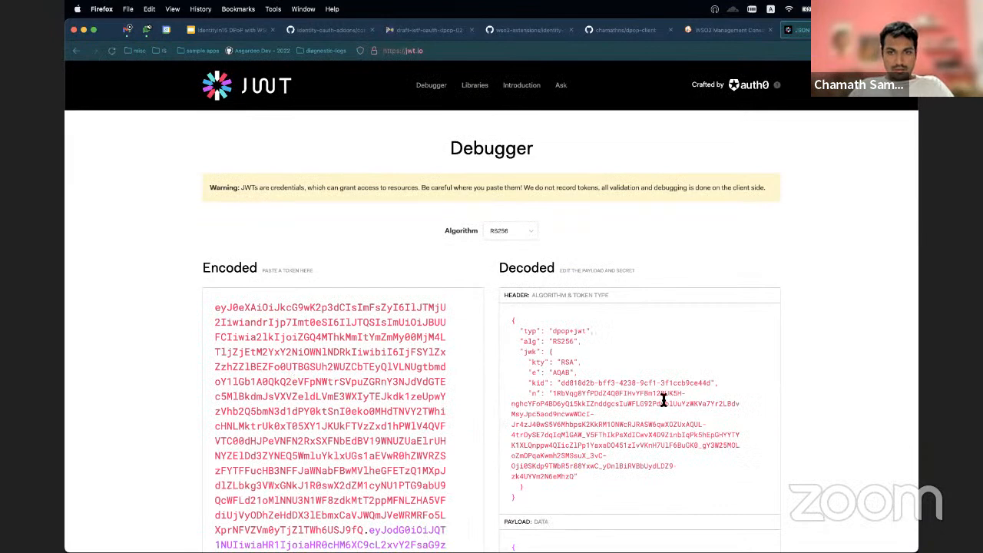
Step: Examine the decoded header, jwk, htm, htu, iat and jti claims, and the signature verification of the proof JWT
scroll(567, 376, down, 1)
scroll(567, 376, down, 6)
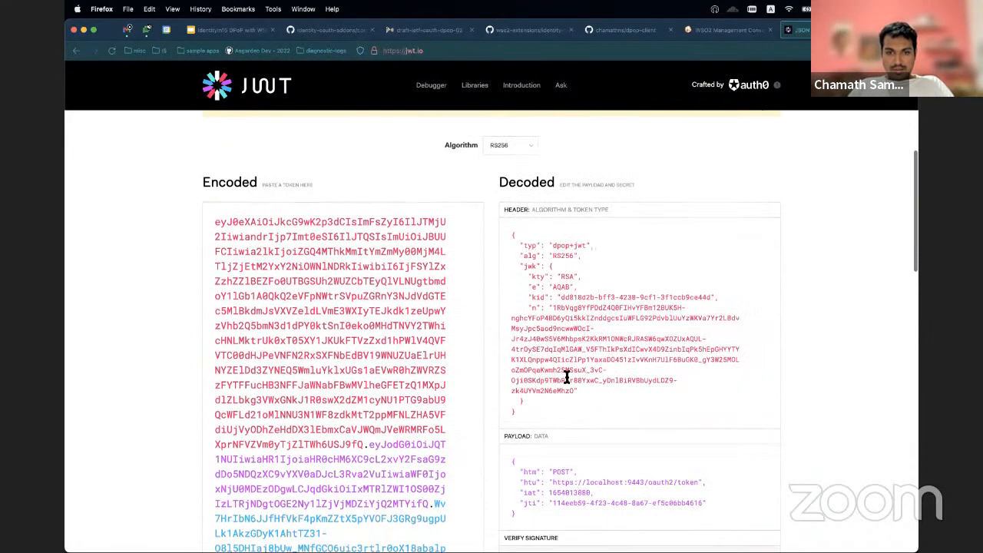
scroll(536, 382, up, 3)
scroll(536, 382, down, 3)
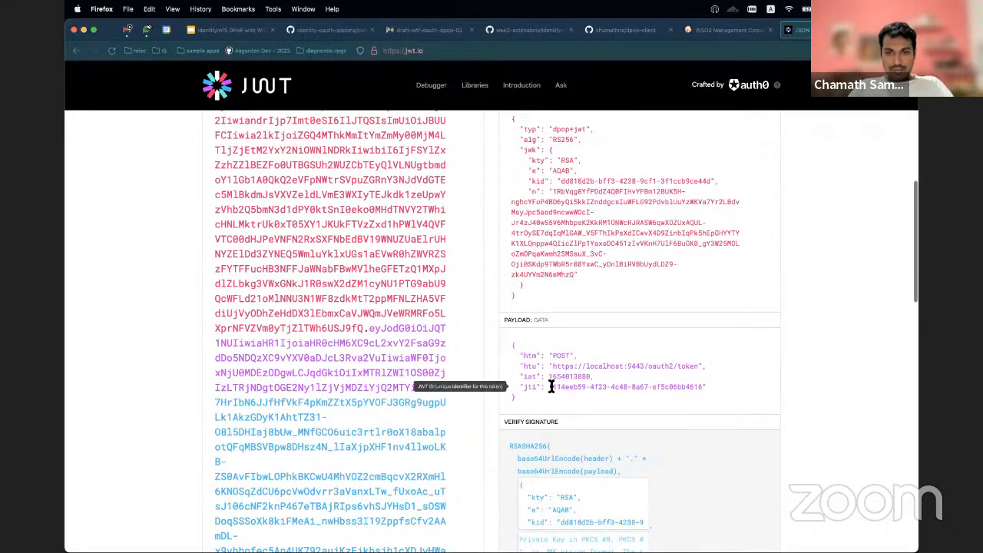
scroll(547, 390, down, 3)
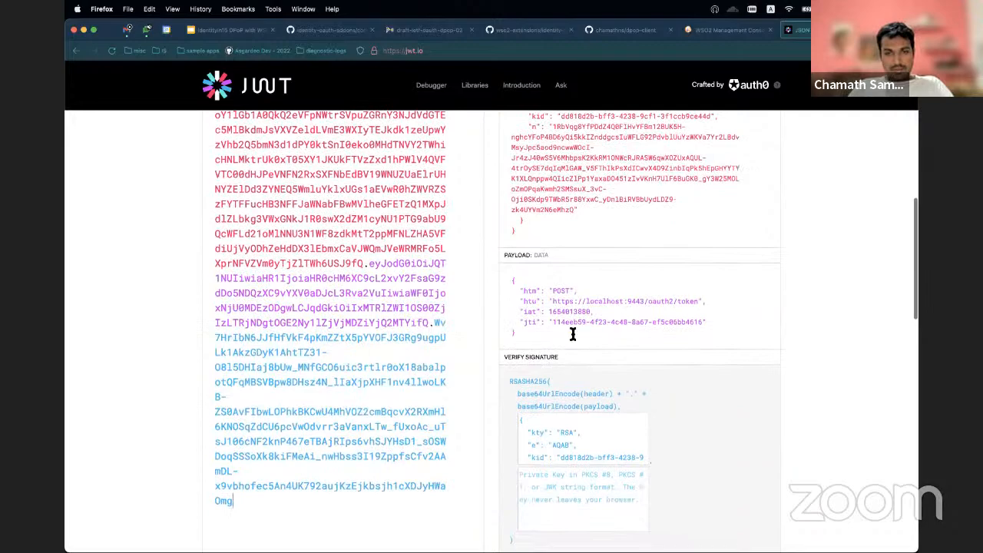
scroll(323, 315, down, 3)
scroll(323, 315, up, 5)
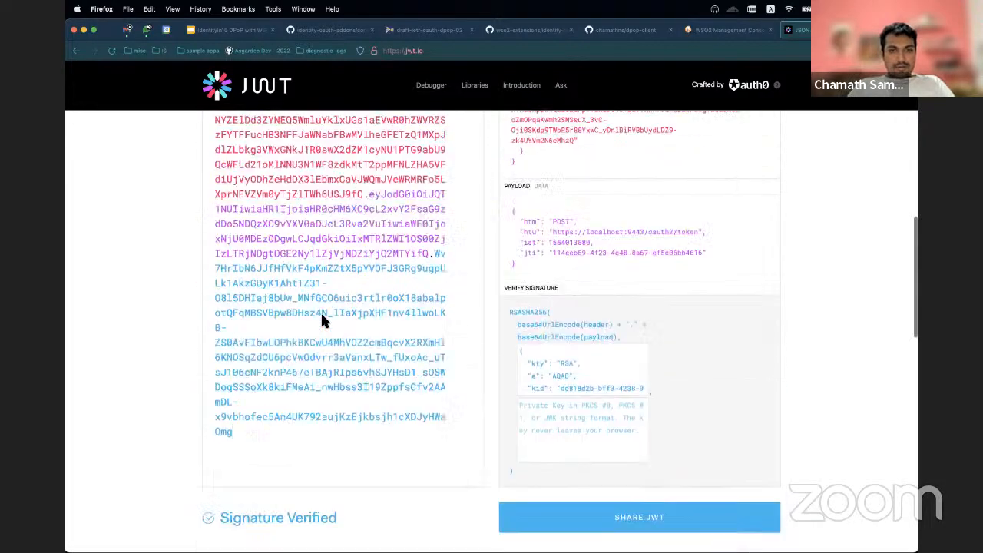
scroll(322, 317, up, 5)
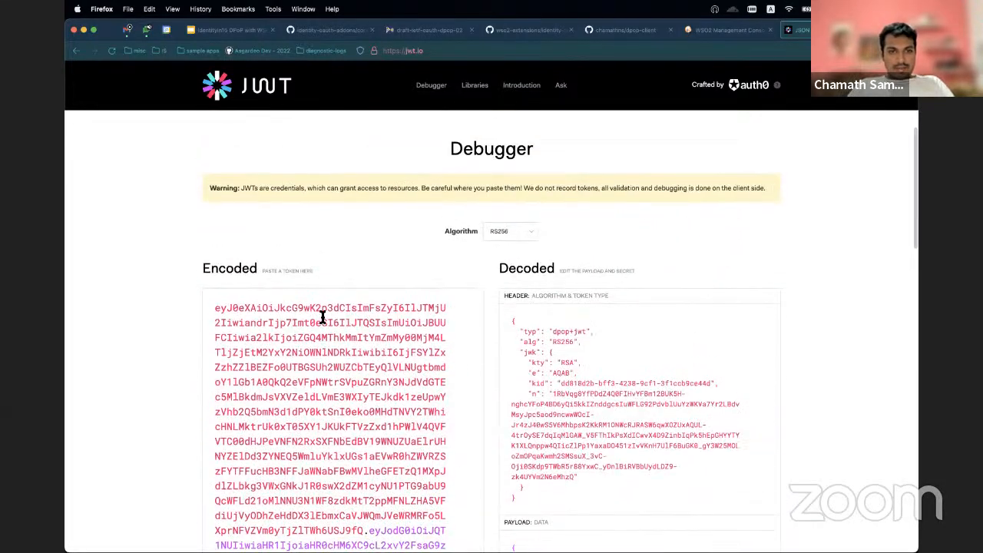
Step: Switch to Postman, open the DPoP proof JWT Token EP request, and set its authorization type to Basic Auth
key(super+Tab)
key(super+Tab)
key(super+Tab)
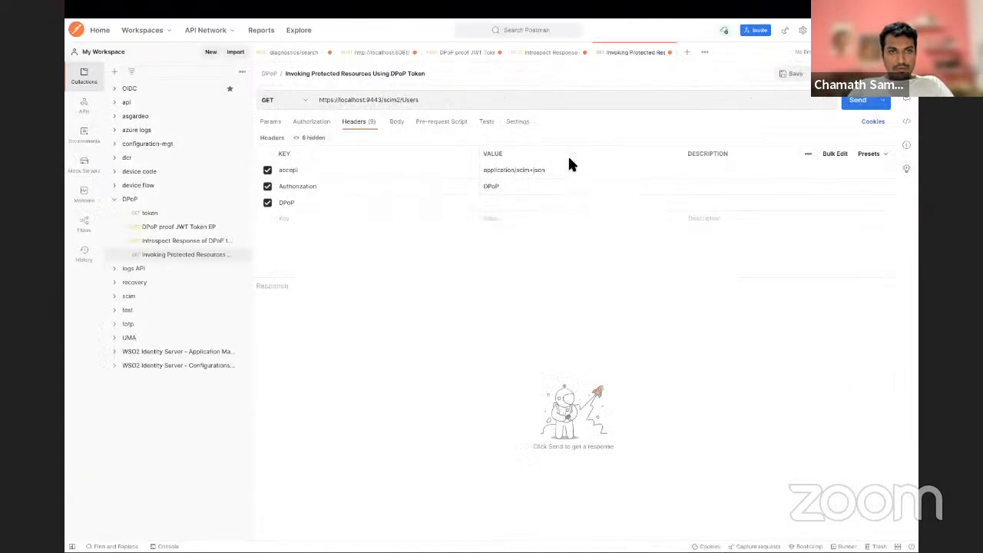
click(472, 61)
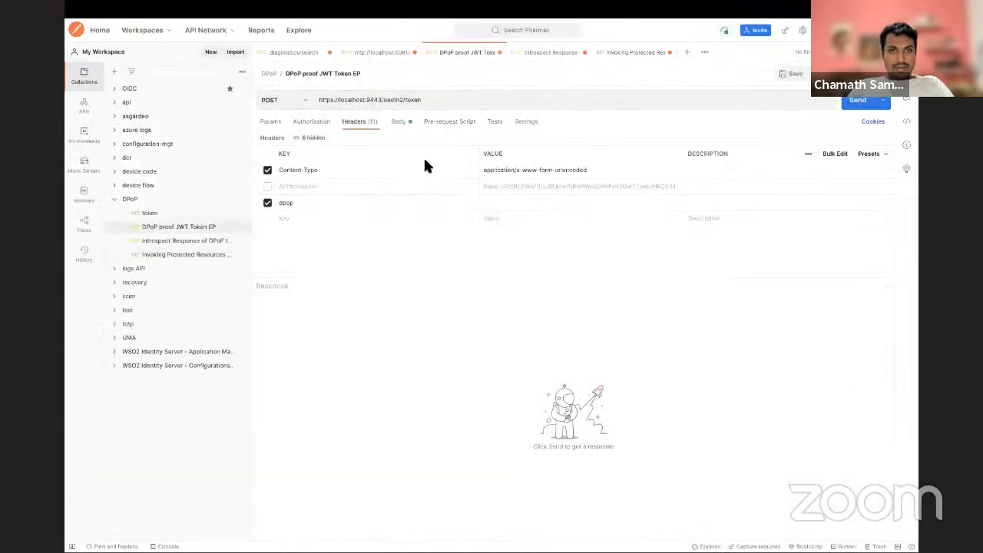
click(324, 124)
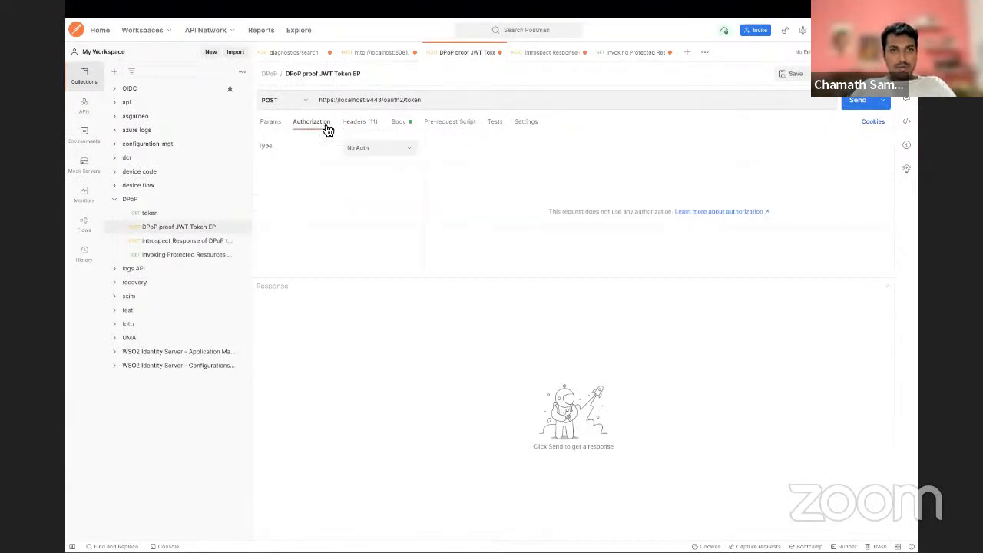
click(391, 153)
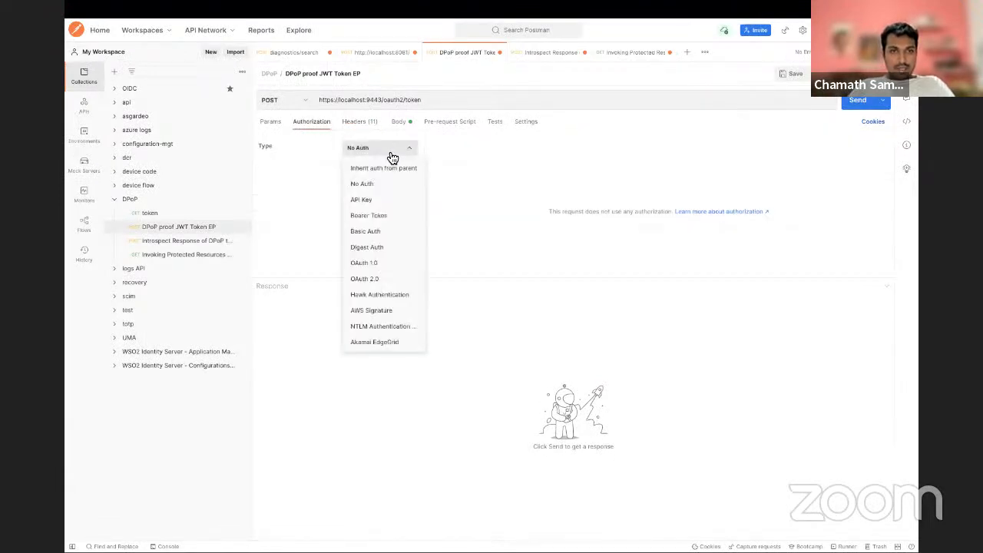
click(385, 232)
Step: Copy the OAuth client key from the WSO2 Management Console in Firefox and paste it as the Basic Auth username in Postman
click(590, 186)
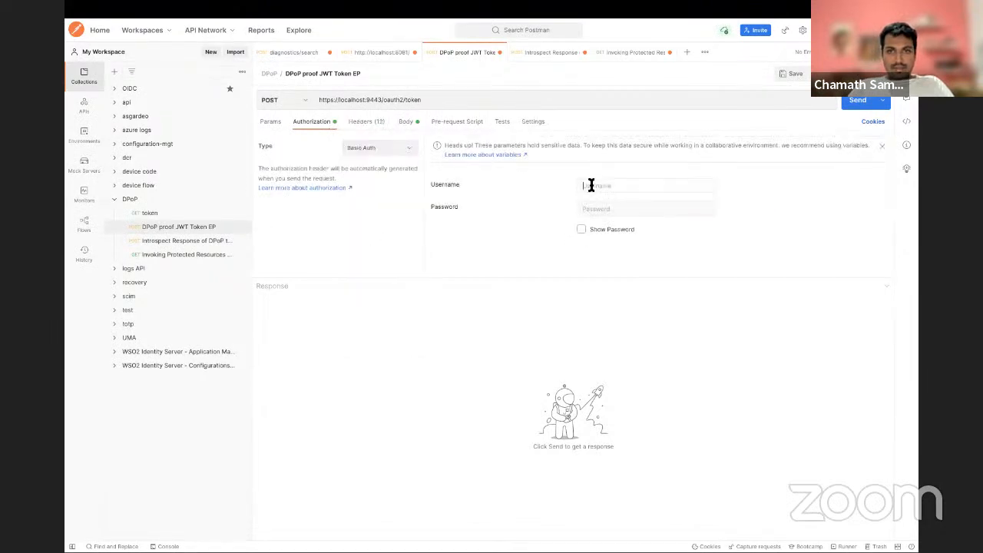
key(super+Tab)
key(super+Tab)
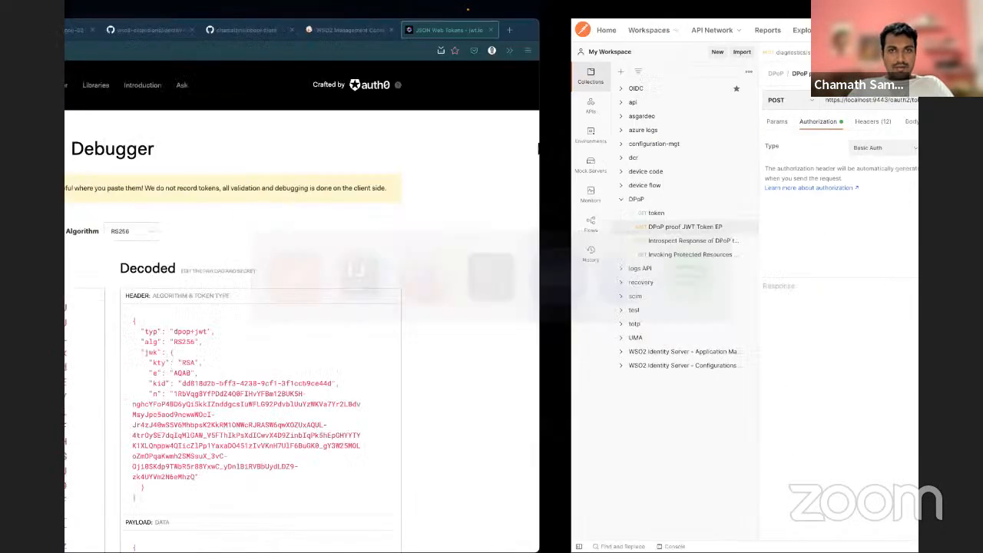
click(720, 27)
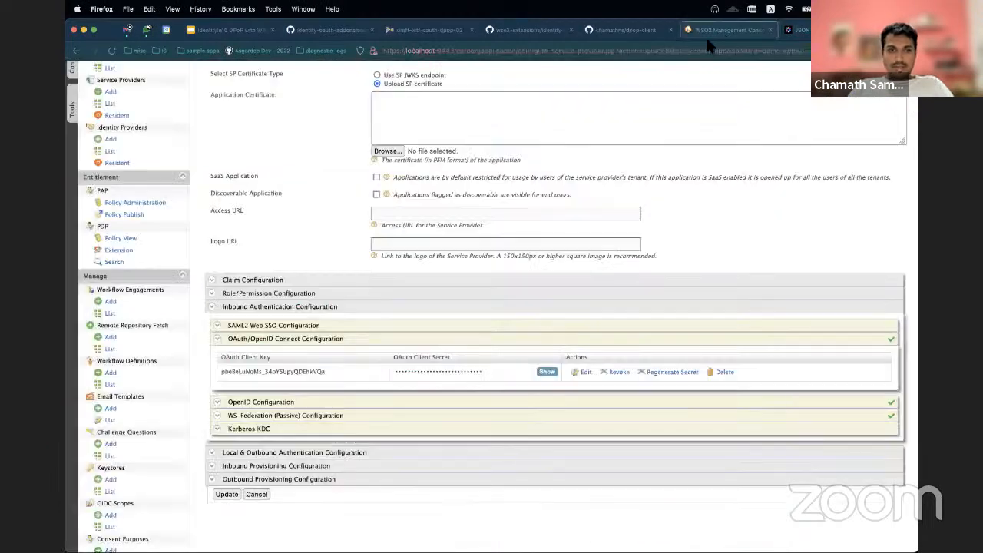
double_click(314, 371)
key(super+c)
key(super+Tab)
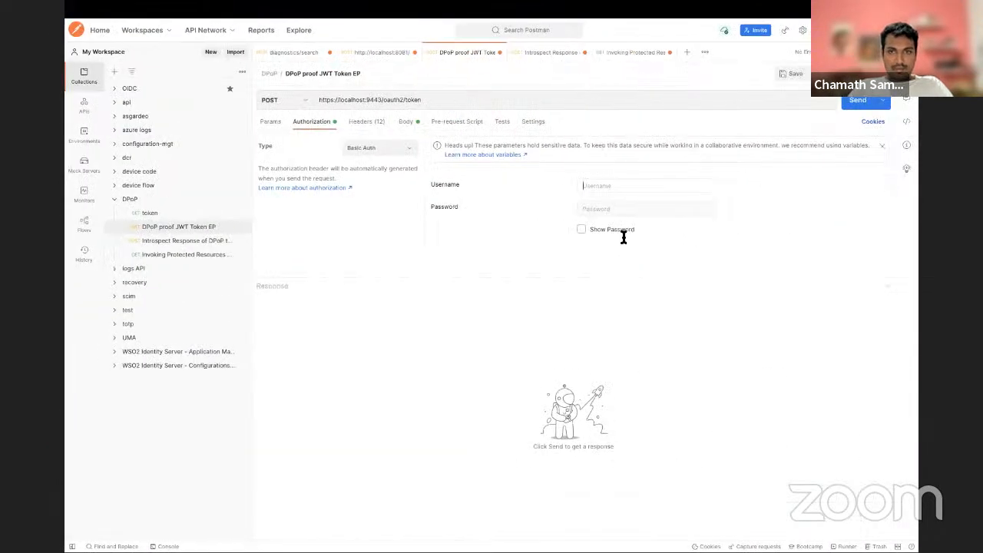
key(super+v)
Step: Reveal and copy the OAuth client secret in Firefox, and paste it as the Basic Auth password in Postman
key(super+Tab)
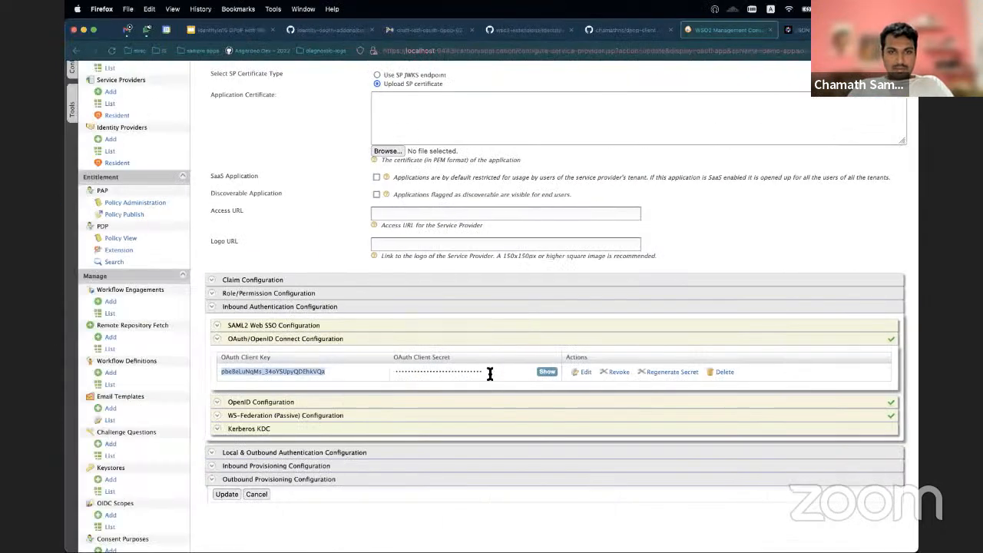
click(552, 373)
double_click(500, 372)
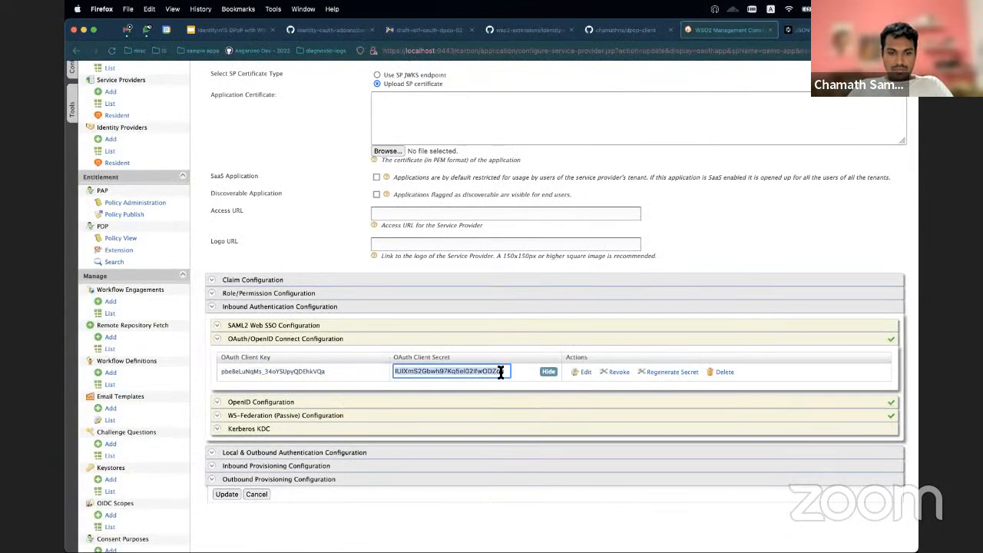
key(super+c)
key(super+Tab)
click(630, 208)
key(super+v)
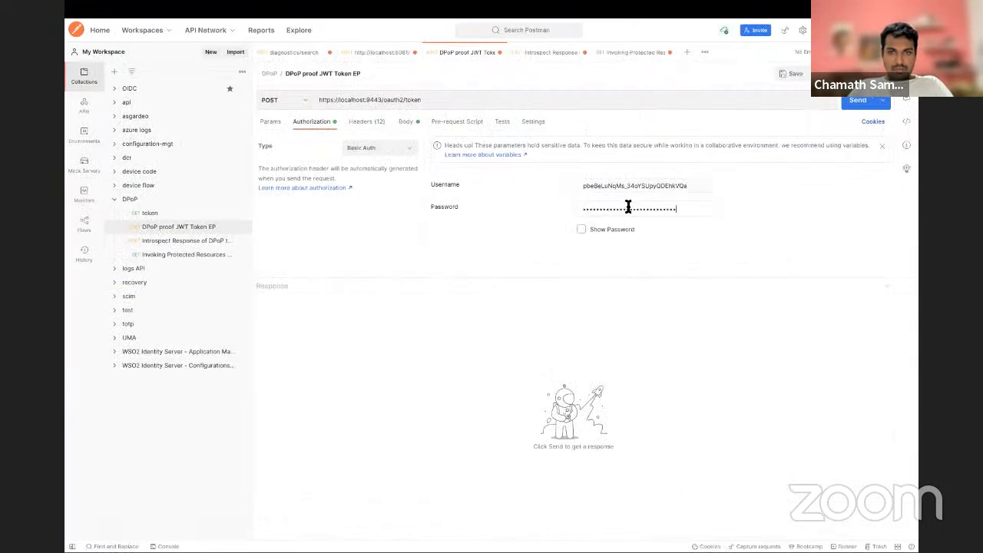
Step: Review the token request's form body parameters and its headers, including the dpop header
click(405, 123)
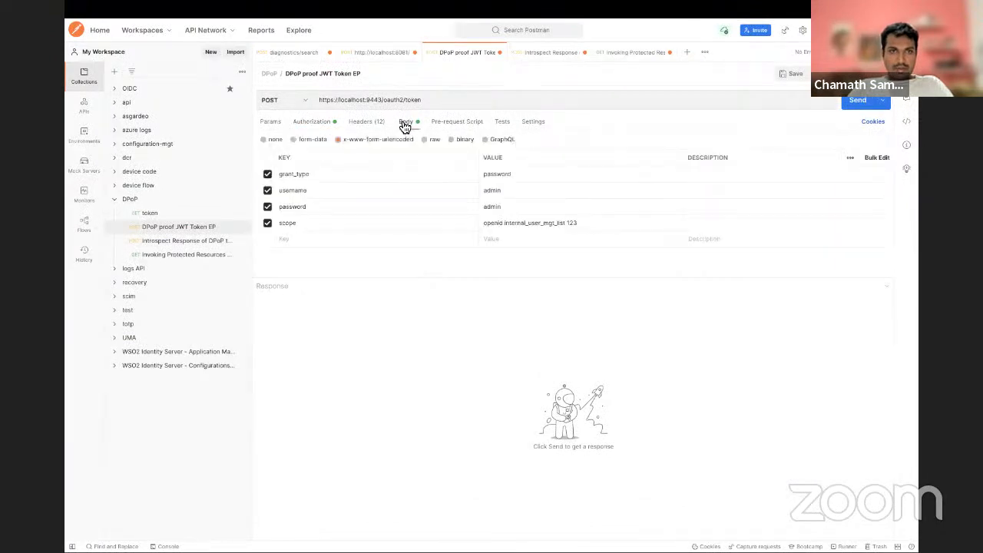
click(374, 125)
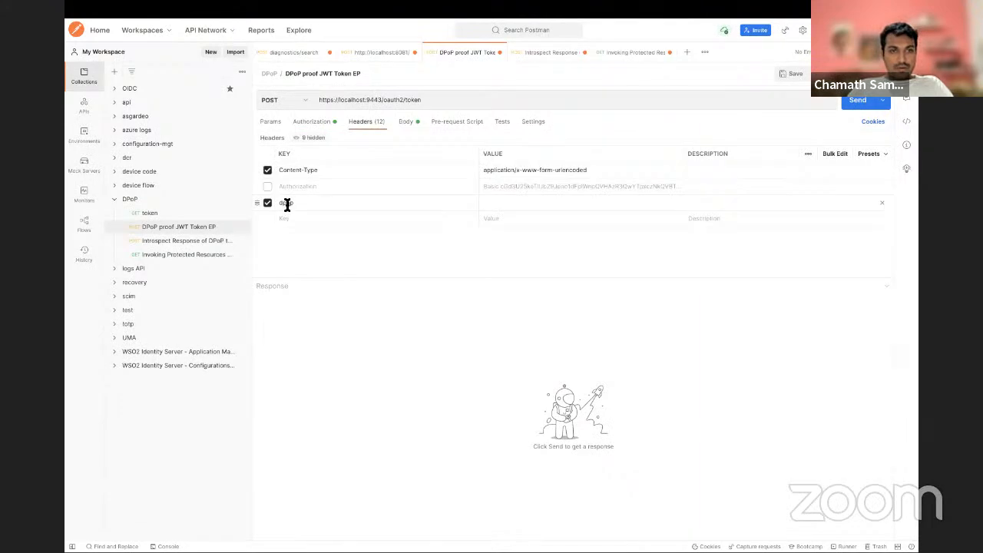
click(494, 206)
Step: Switch to IntelliJ IDEA and rerun DPoPJWTGenerator with profile 0 to generate a fresh DPoP proof JWT for the token endpoint
key(super+Tab)
key(super+Tab)
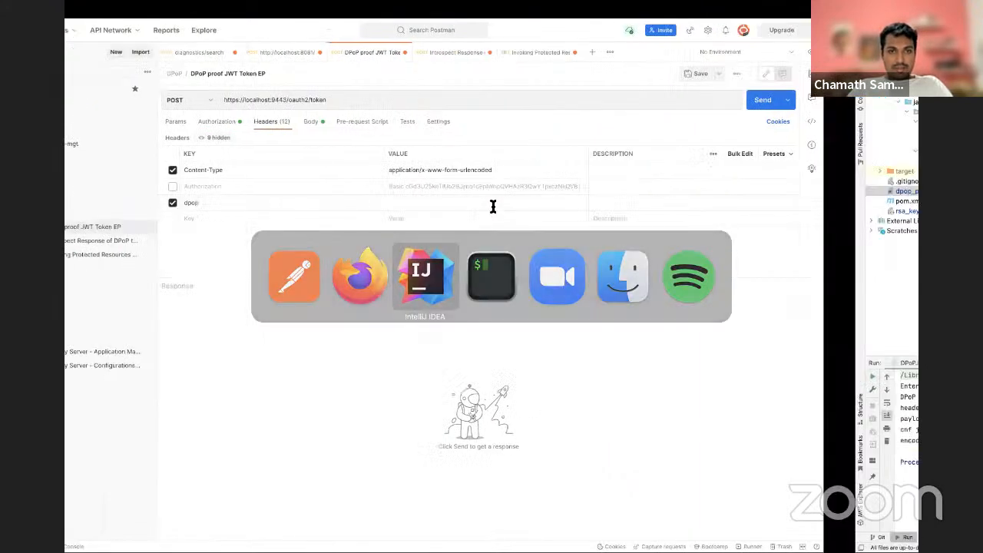
click(500, 295)
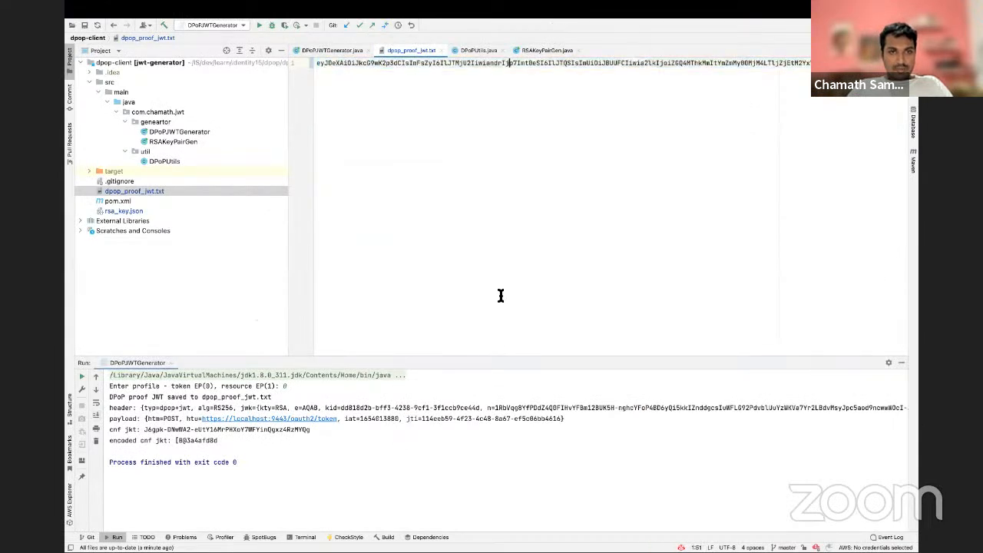
click(364, 485)
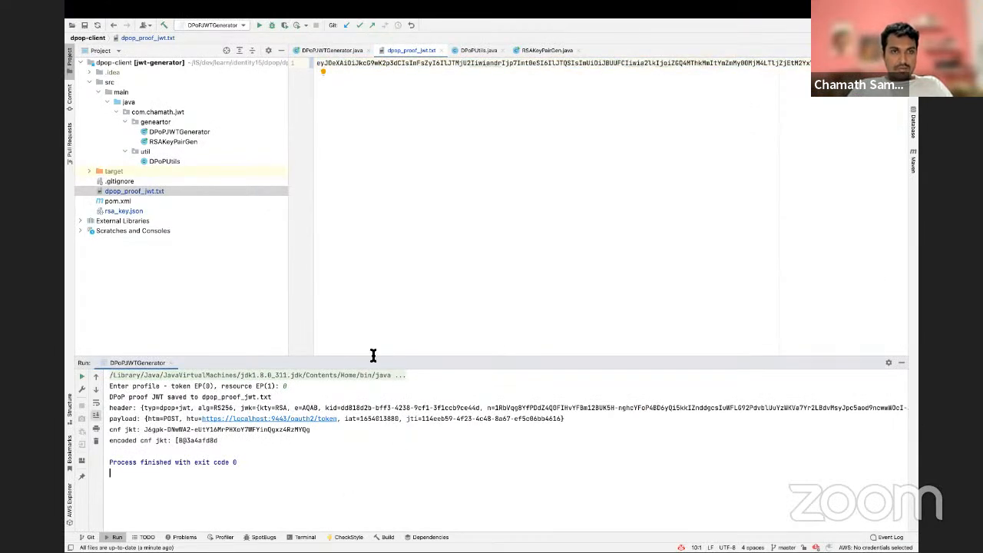
click(342, 50)
scroll(317, 87, up, 10)
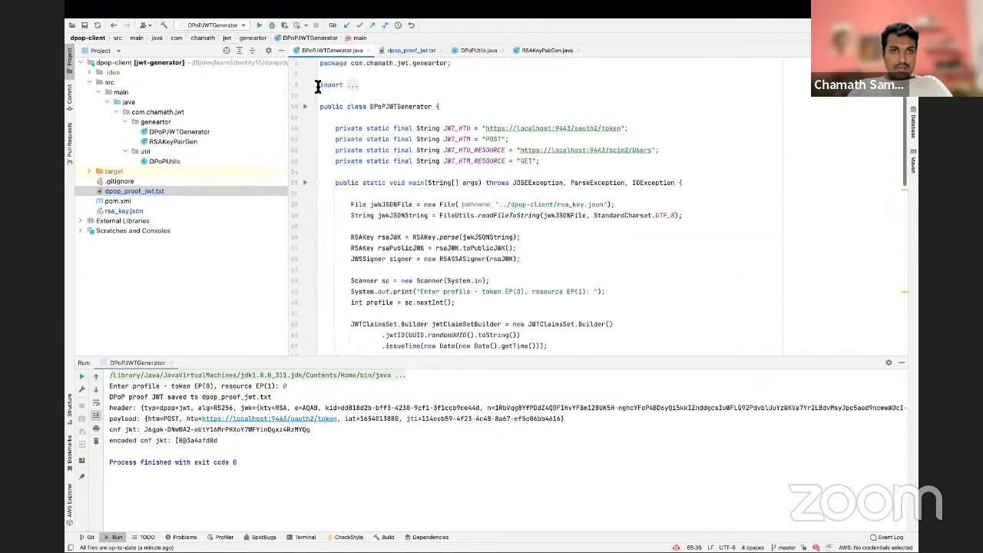
click(306, 109)
click(308, 107)
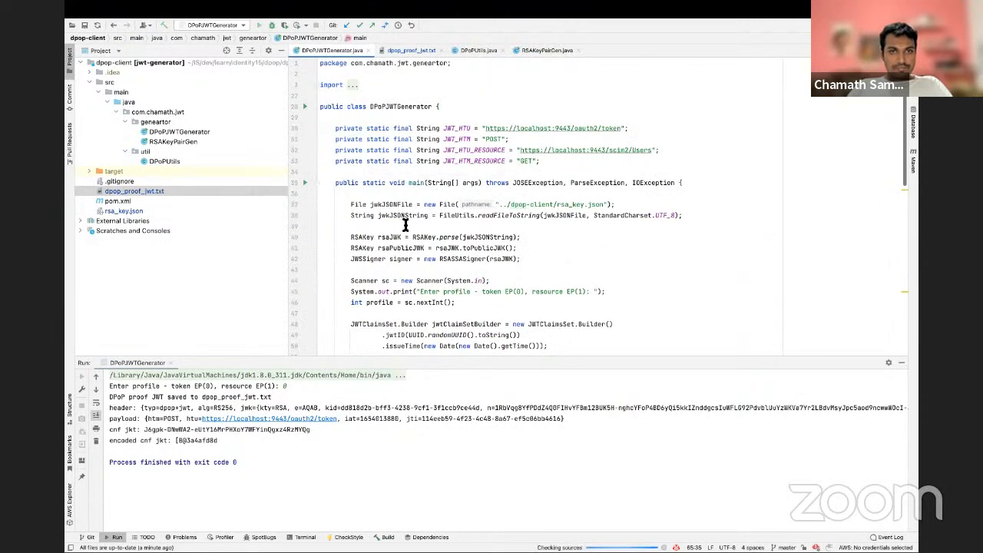
click(350, 427)
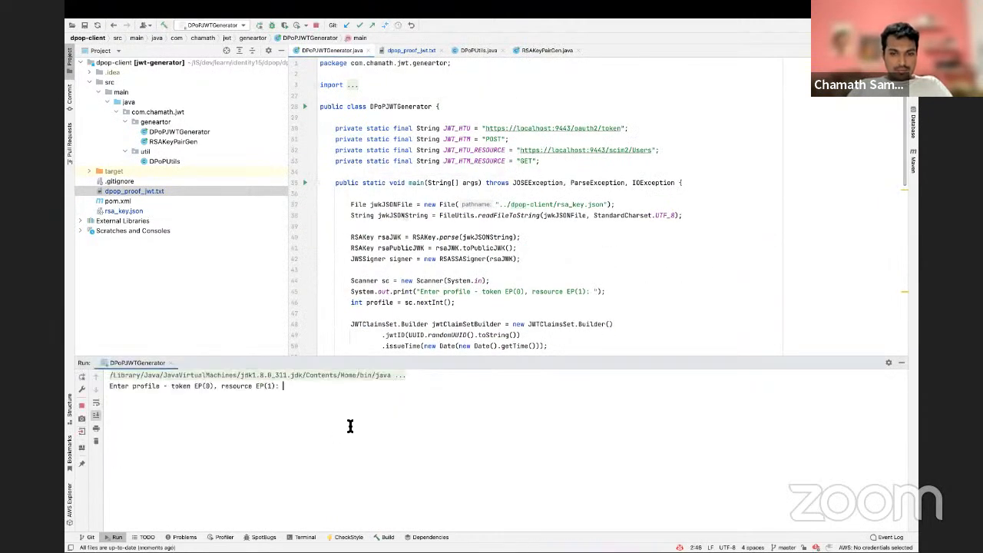
text(0)
key(Return)
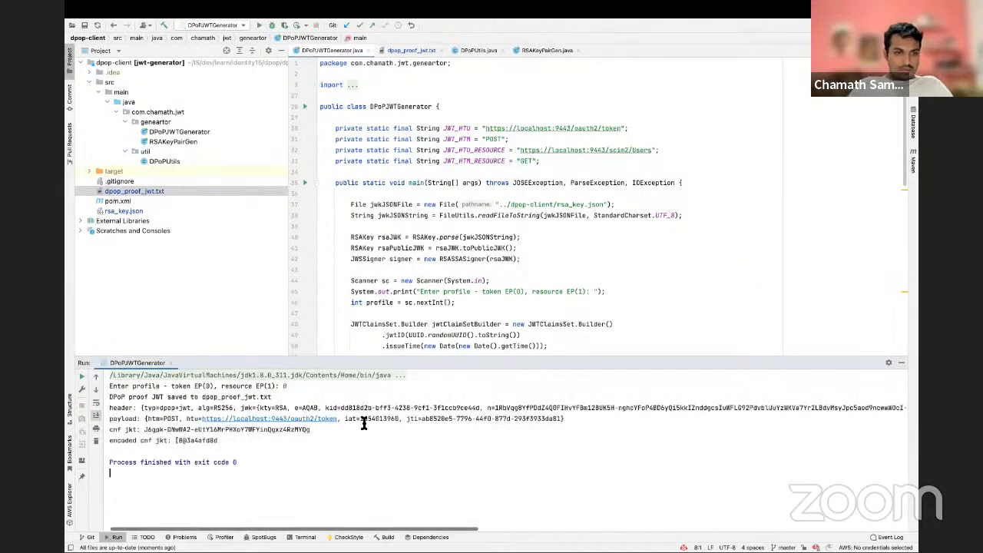
Step: Copy the proof JWT from dpop_proof_jwt.txt, paste it as the token request's dpop header value in Postman, and send the request
double_click(136, 193)
key(super+a)
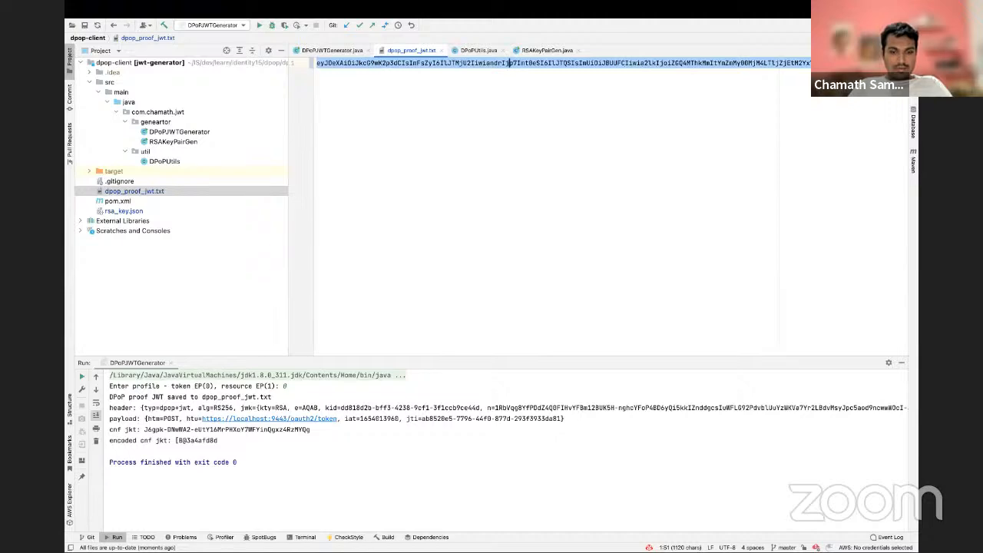
key(super+Tab)
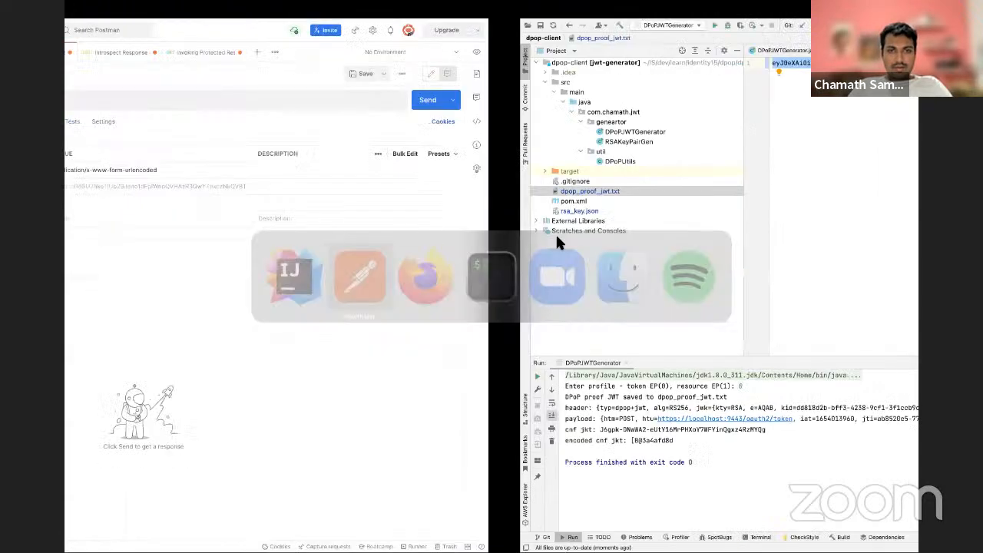
click(526, 206)
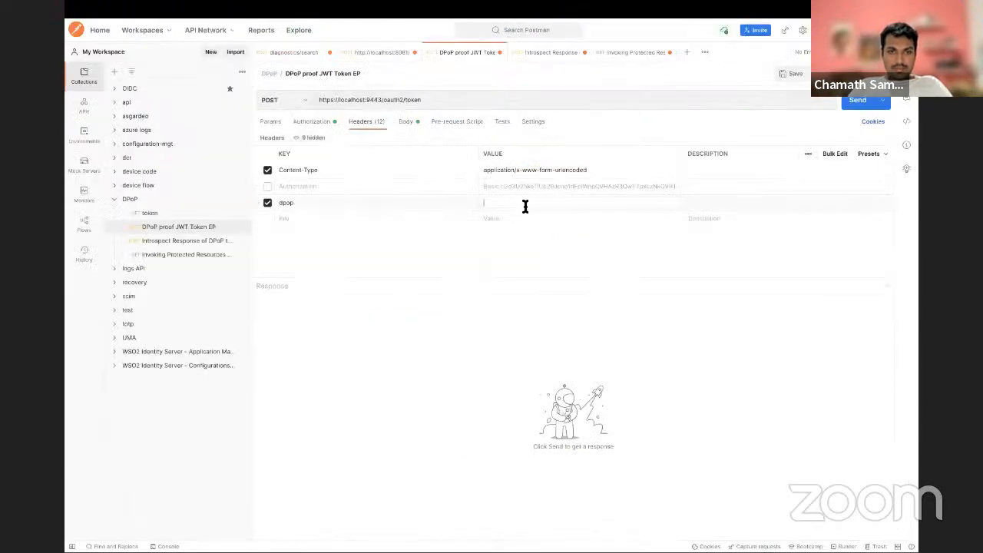
key(super+v)
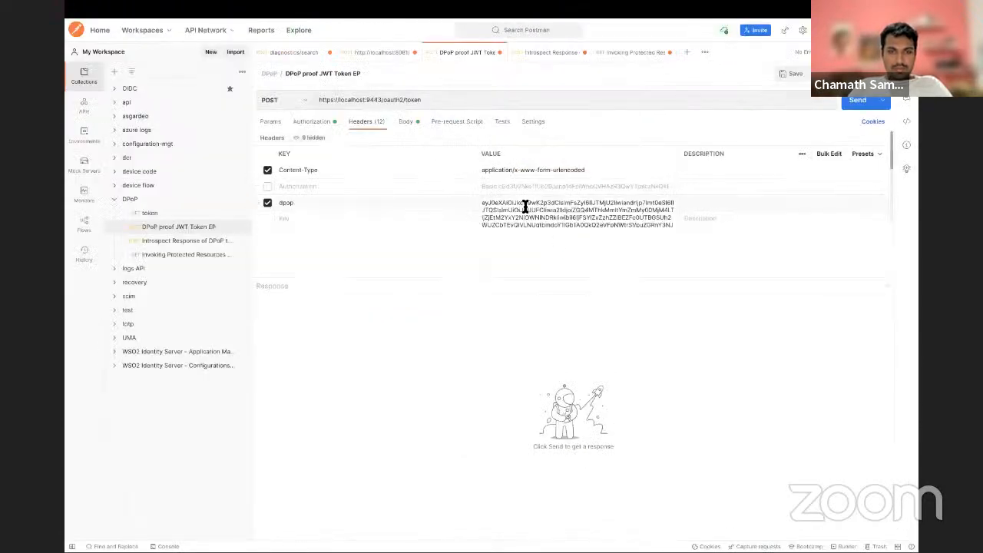
click(862, 104)
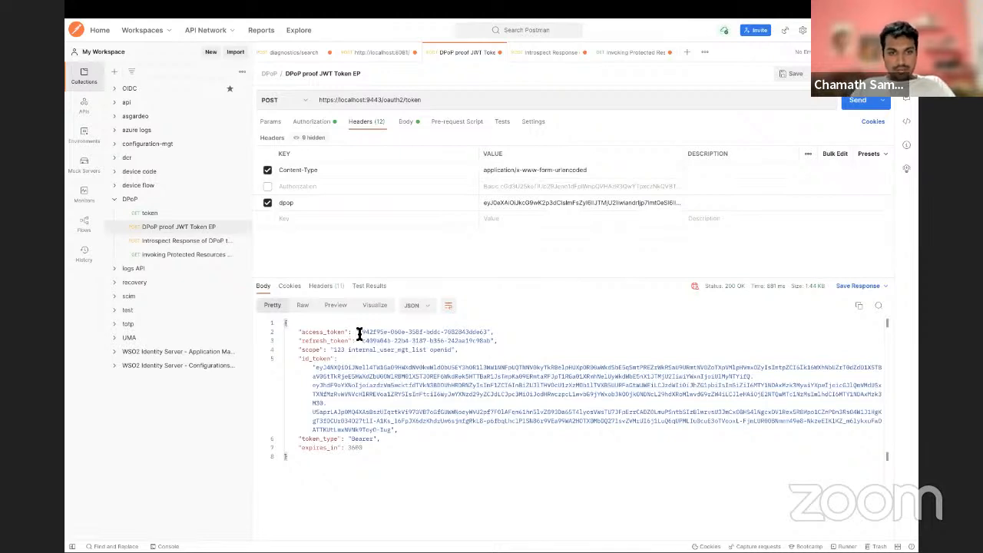
Step: Copy the access token from the response and paste it as the token body parameter of the Introspect Response of DPoP token request
drag(357, 333, 487, 332)
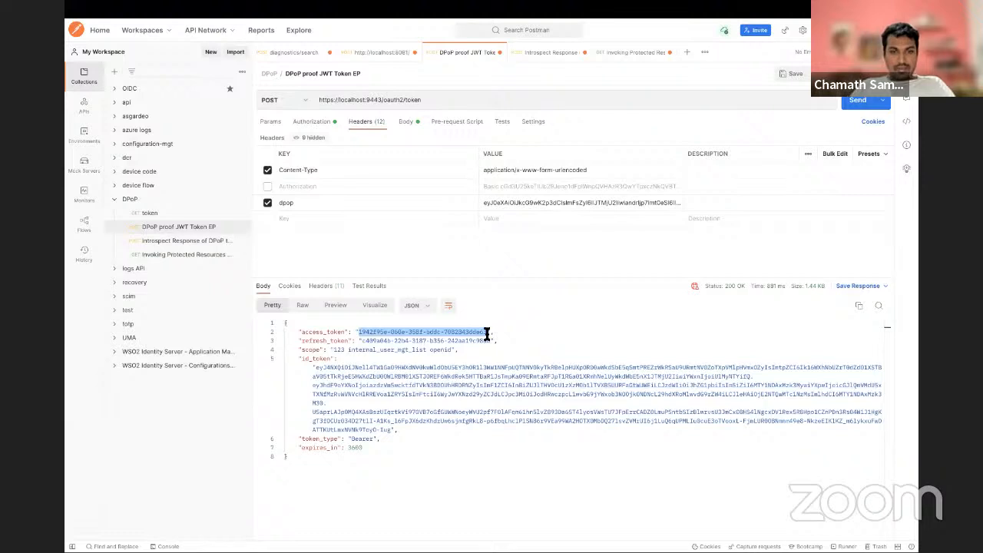
click(549, 56)
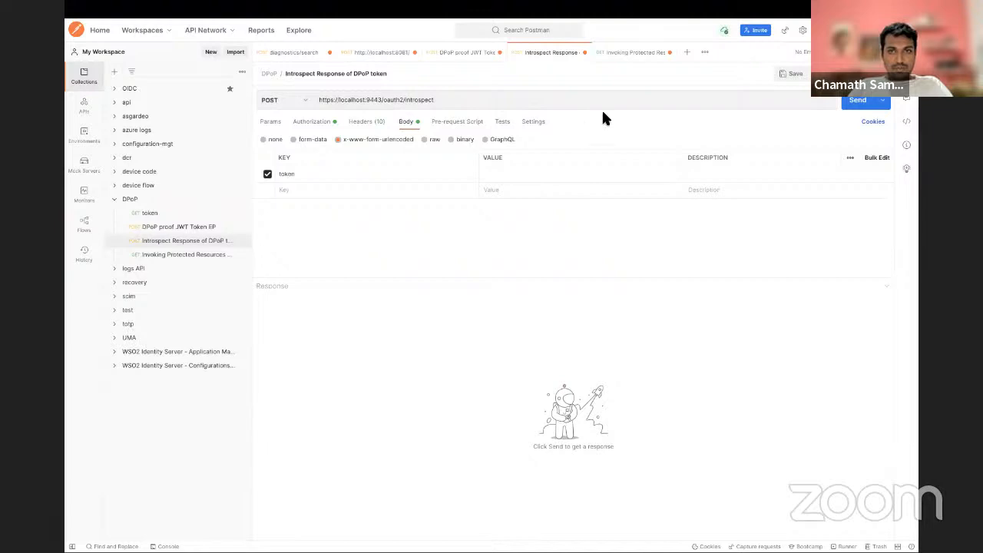
click(489, 174)
key(ctrl+v)
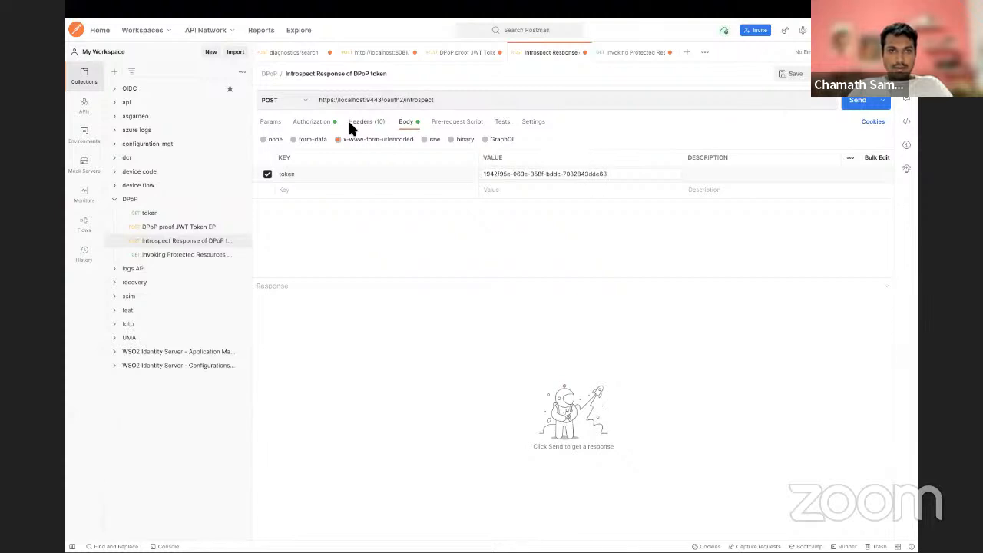
click(320, 129)
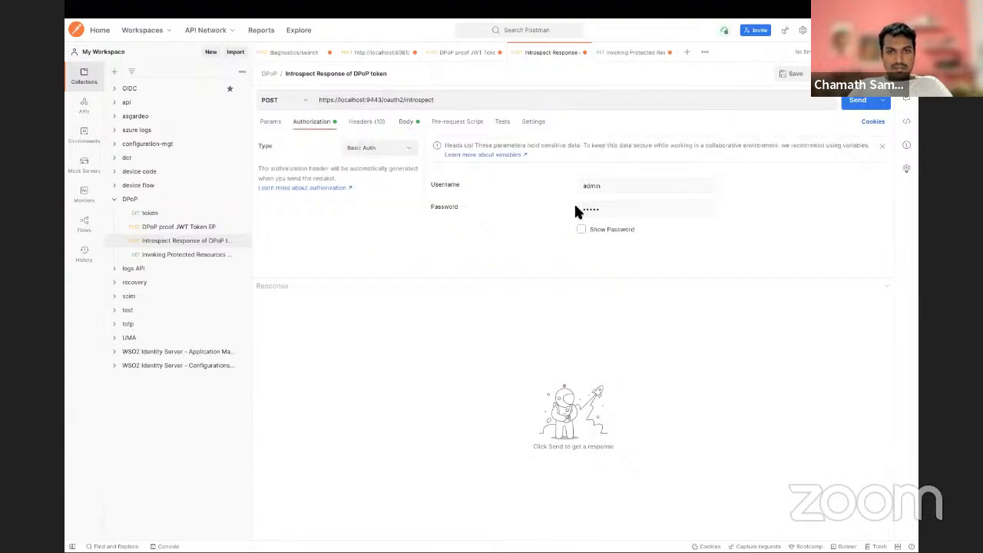
click(409, 128)
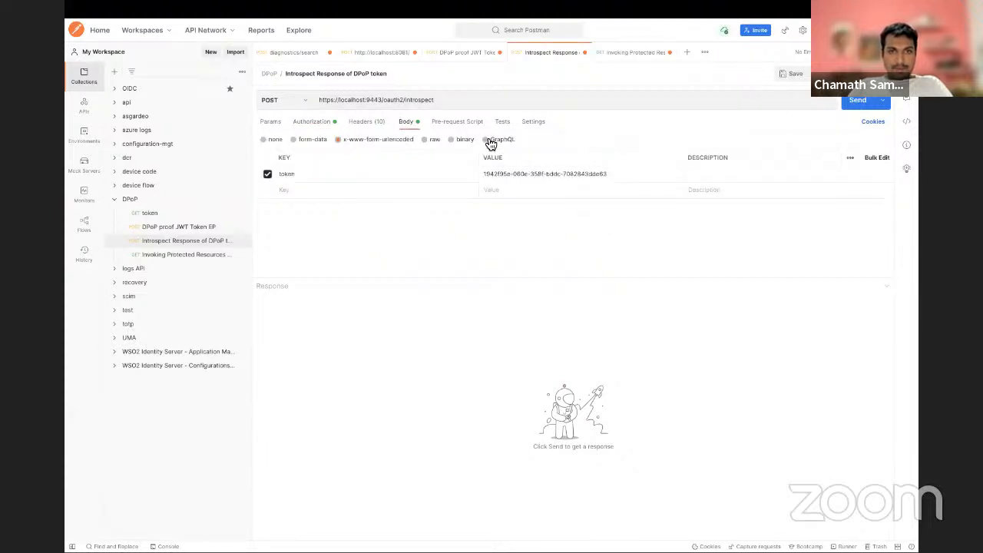
click(853, 104)
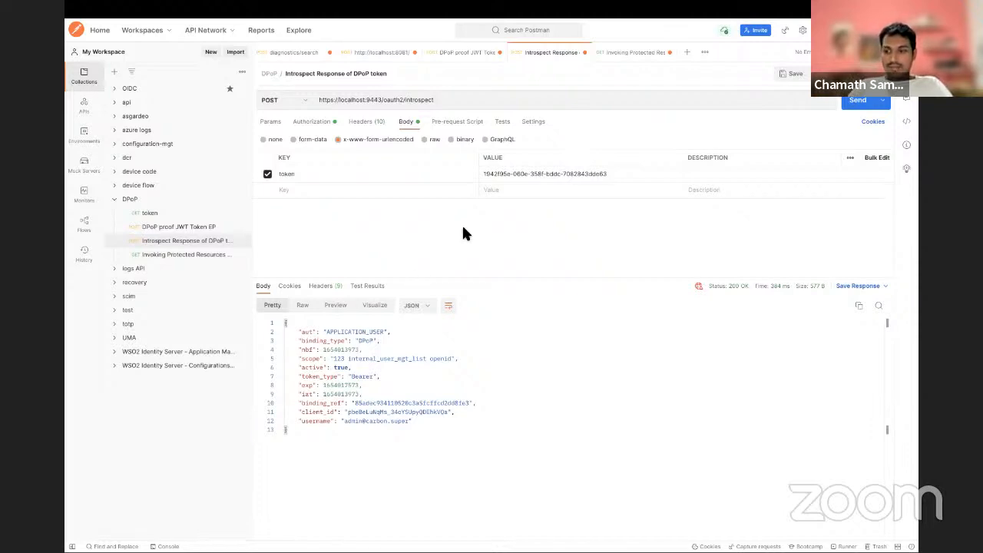
Step: Paste the access token after the DPoP prefix in the Authorization header of the Invoking Protected Resources Using DPoP Token request
click(632, 52)
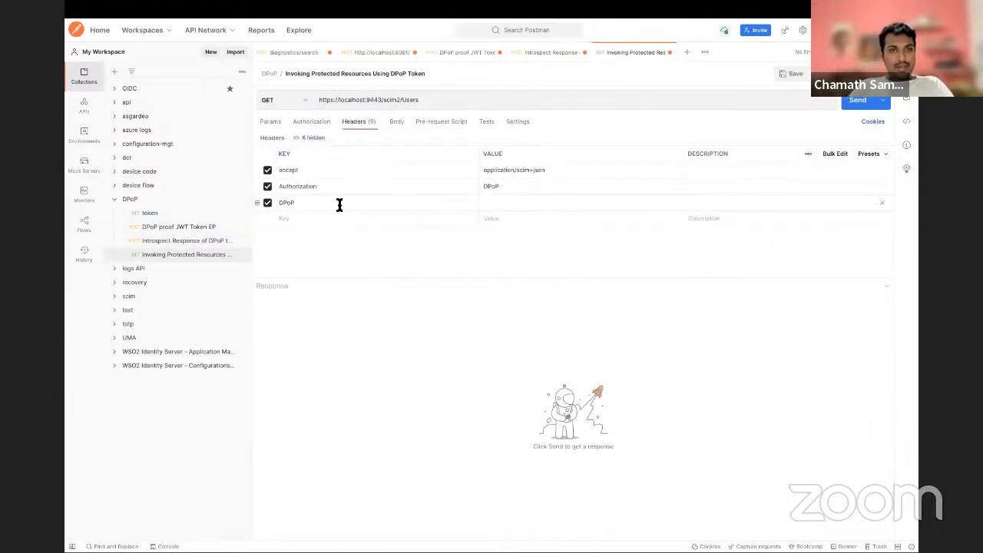
click(505, 187)
key(ctrl+v)
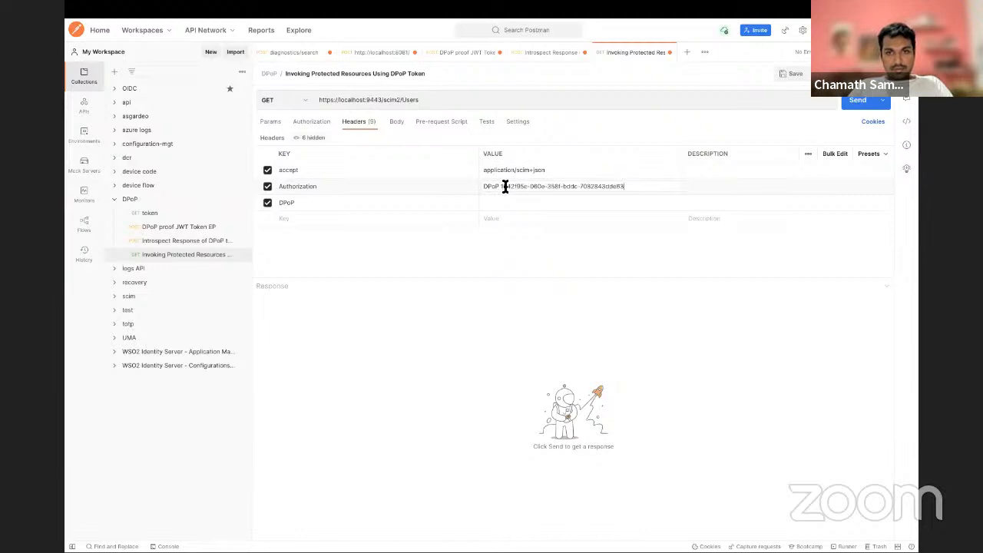
click(504, 205)
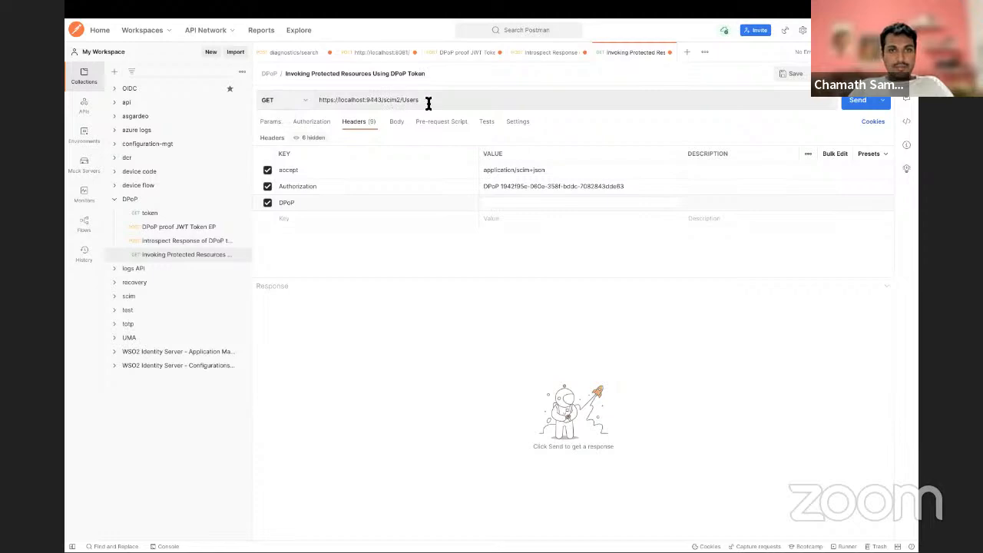
Step: Switch to IntelliJ IDEA, check the resource URL and method constants, and rerun DPoPJWTGenerator with profile 1 for the resource endpoint
key(super+Tab)
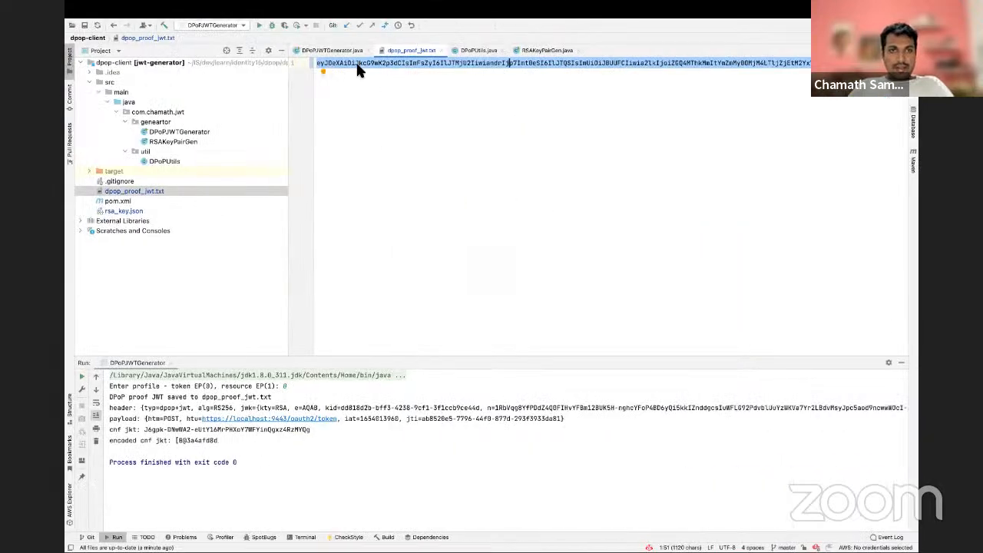
click(344, 50)
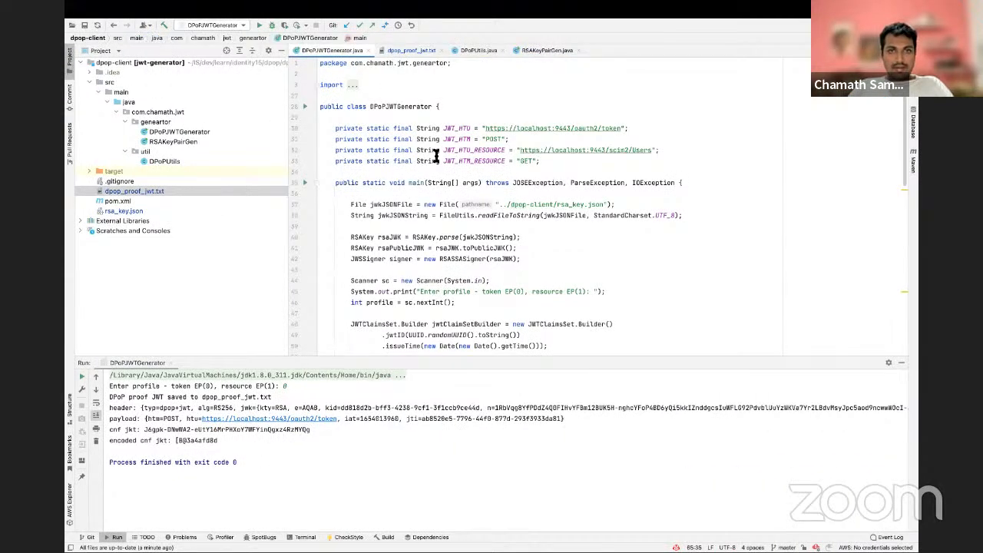
click(509, 150)
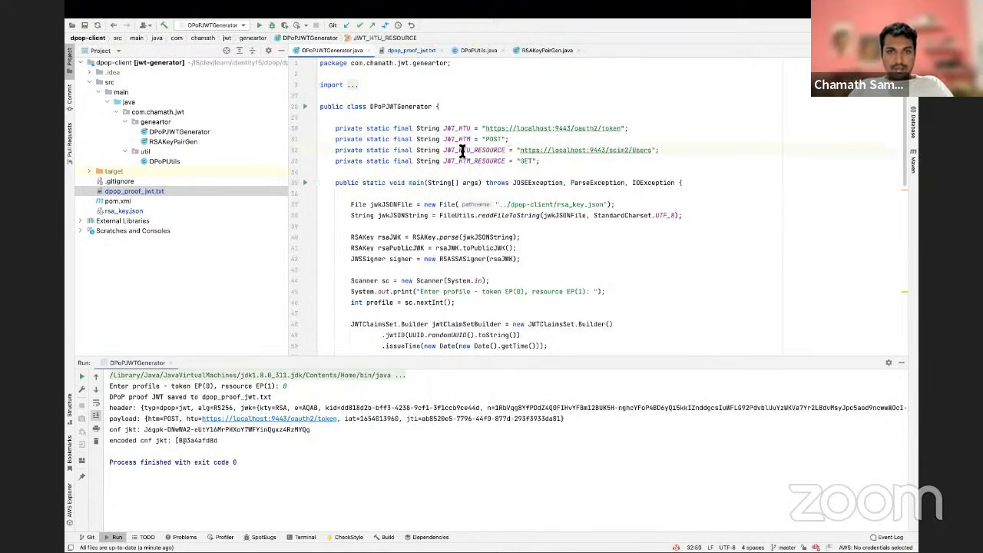
click(527, 160)
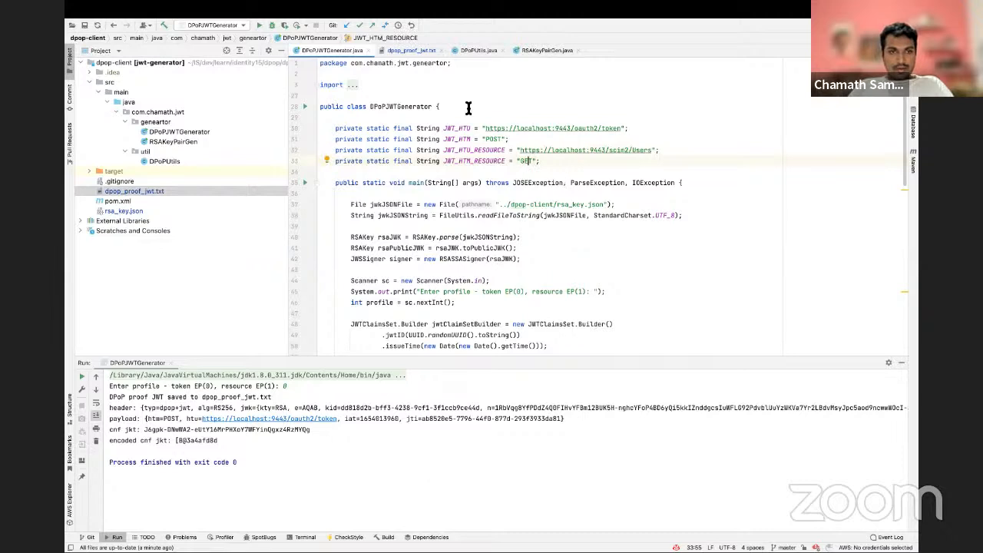
click(305, 107)
click(313, 112)
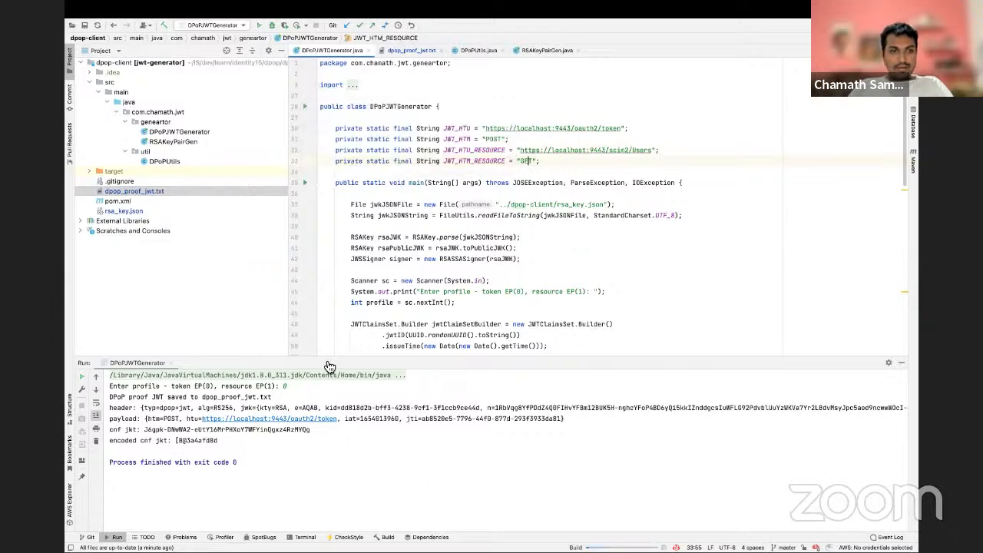
click(382, 450)
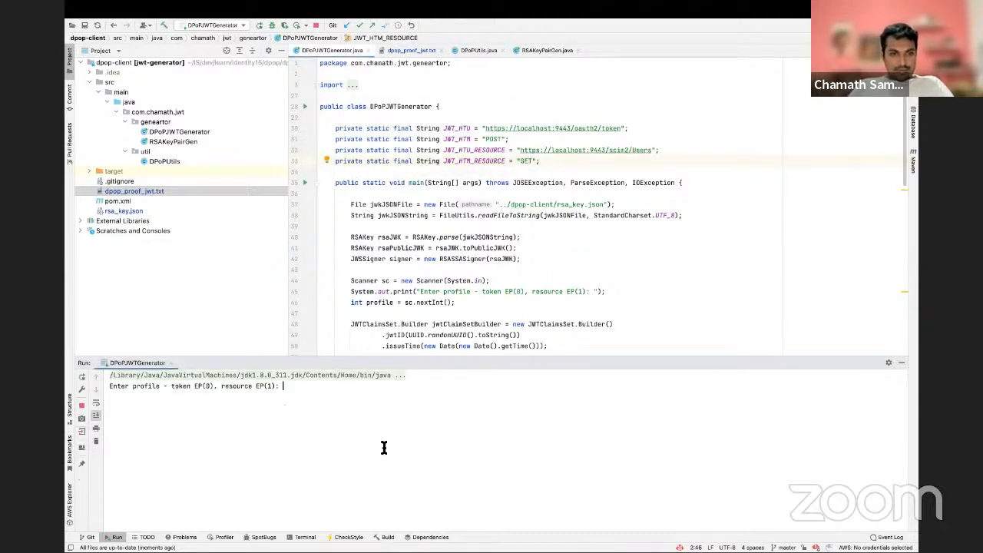
text(1)
key(Return)
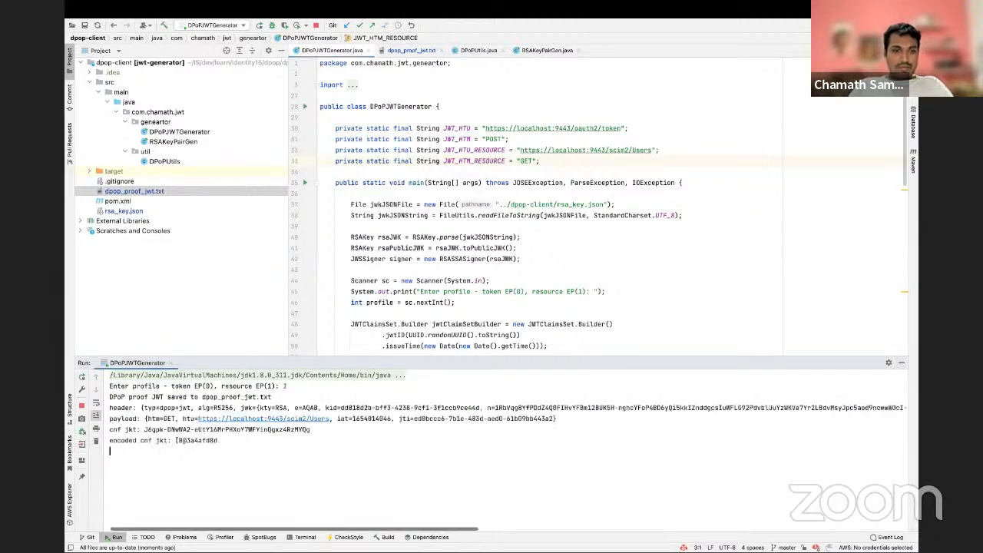
Step: Copy the new proof JWT from dpop_proof_jwt.txt and paste it as the DPoP header value of the scim2/Users request in Postman
double_click(138, 192)
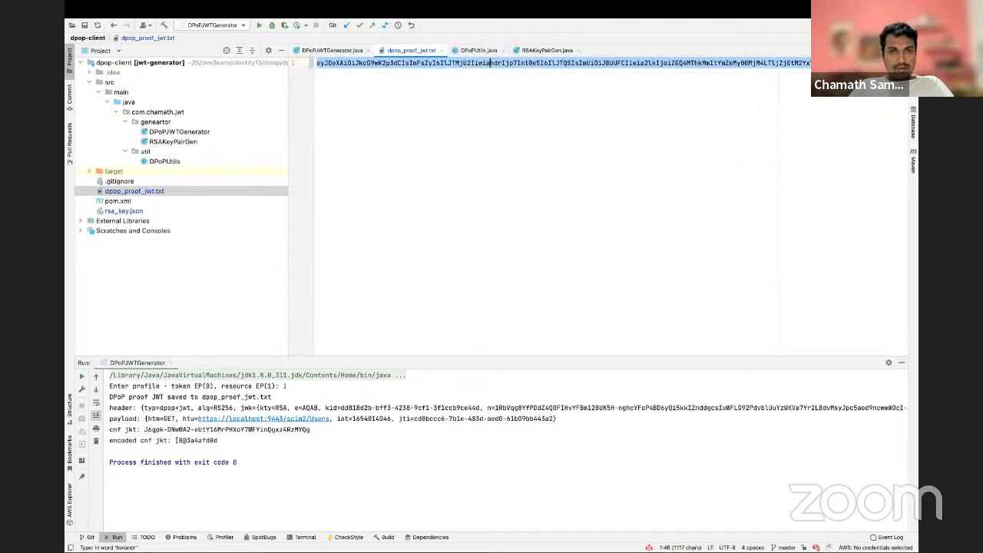
key(super+Tab)
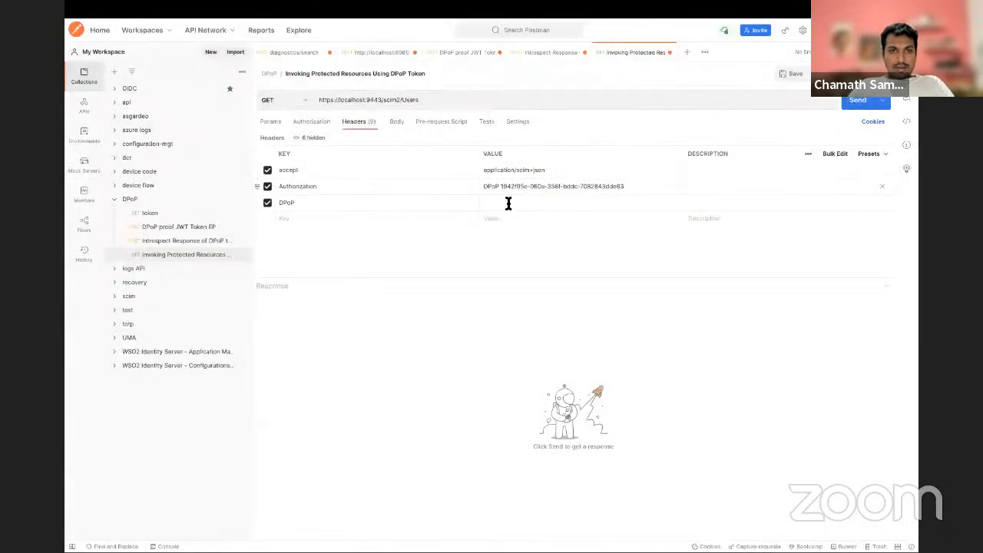
click(507, 204)
key(super+v)
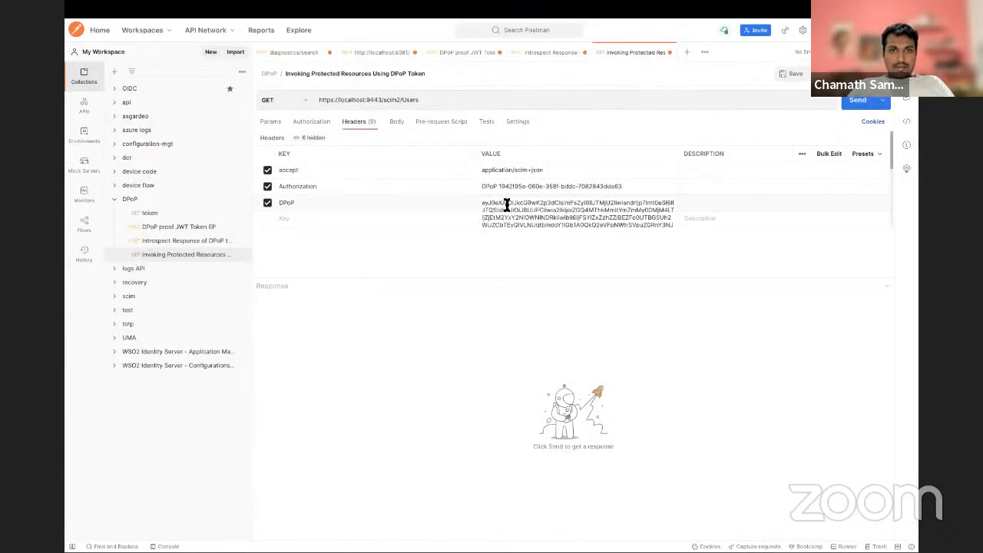
click(315, 123)
click(367, 129)
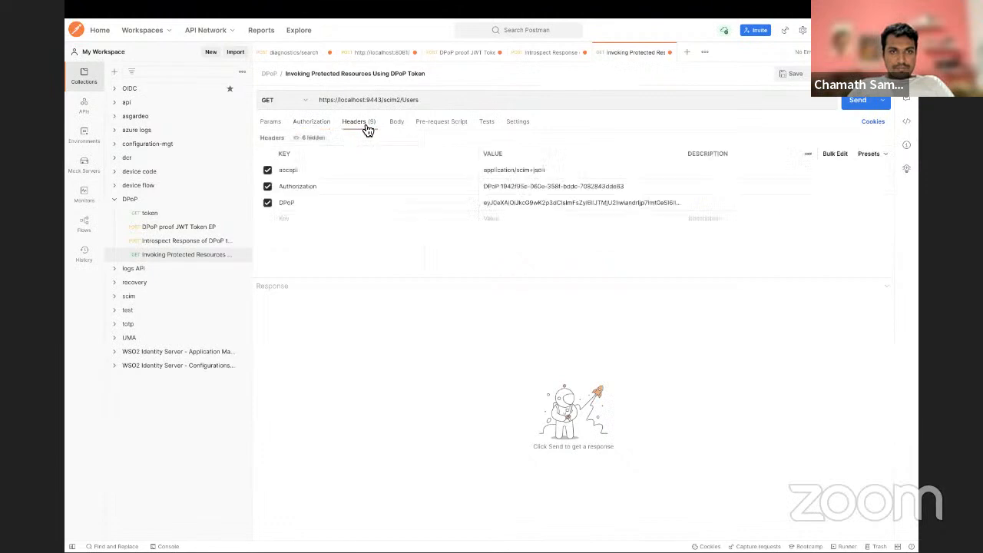
click(856, 102)
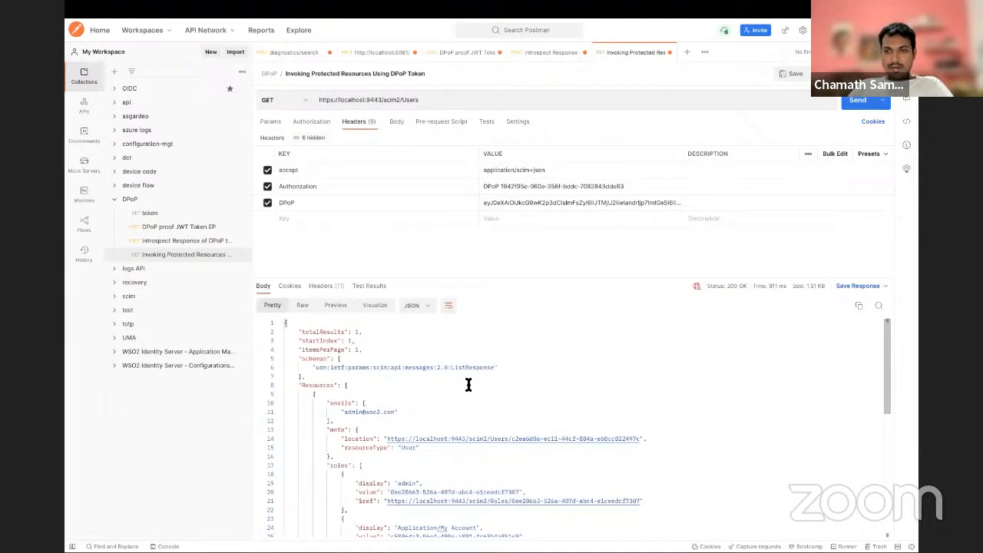
scroll(469, 385, down, 5)
scroll(468, 385, up, 5)
scroll(468, 385, down, 2)
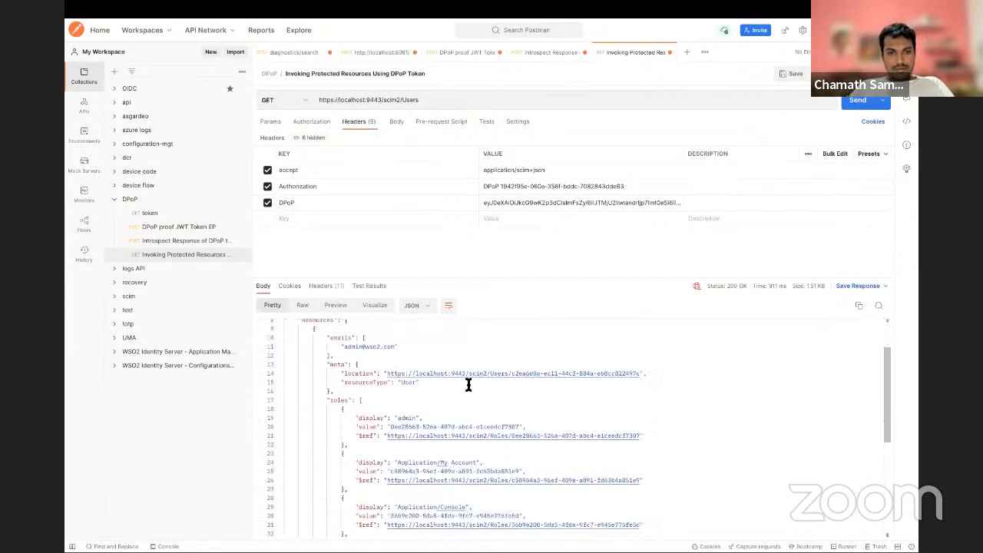
scroll(469, 385, down, 5)
scroll(468, 385, up, 5)
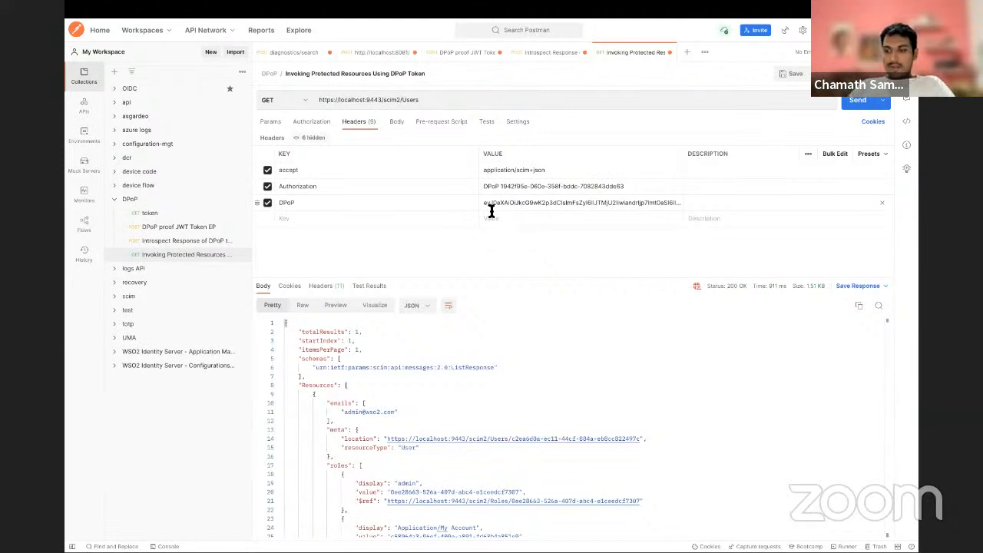
Step: Switch to Firefox, start the IdentityIn15 DPoP slideshow from the Demo slide, and advance to the Question Time! slide
key(super+Tab)
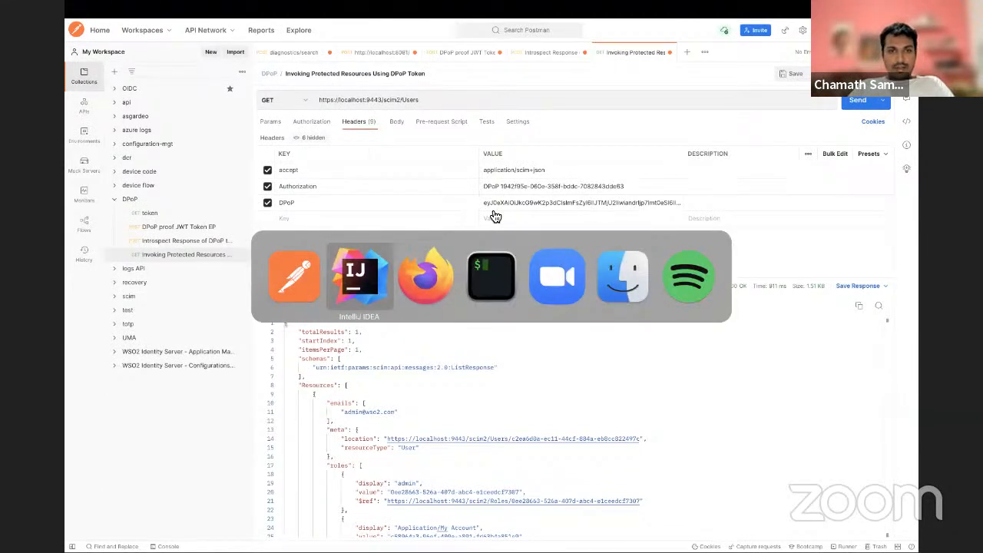
key(super+Tab)
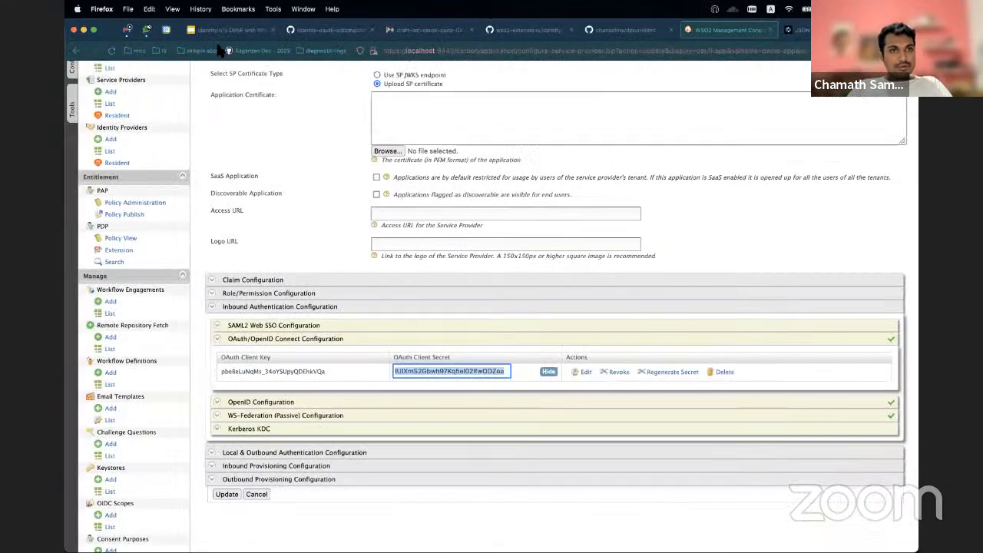
click(222, 31)
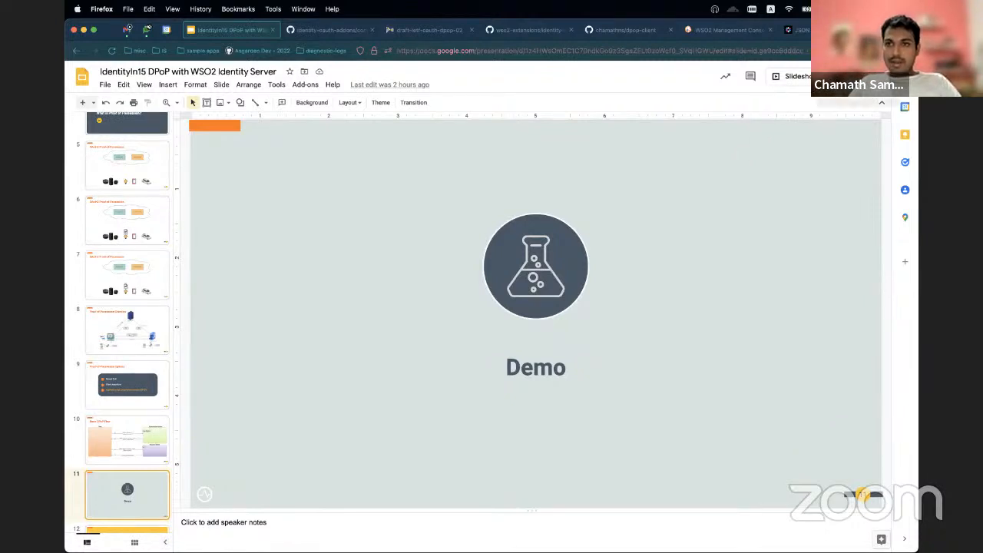
click(791, 76)
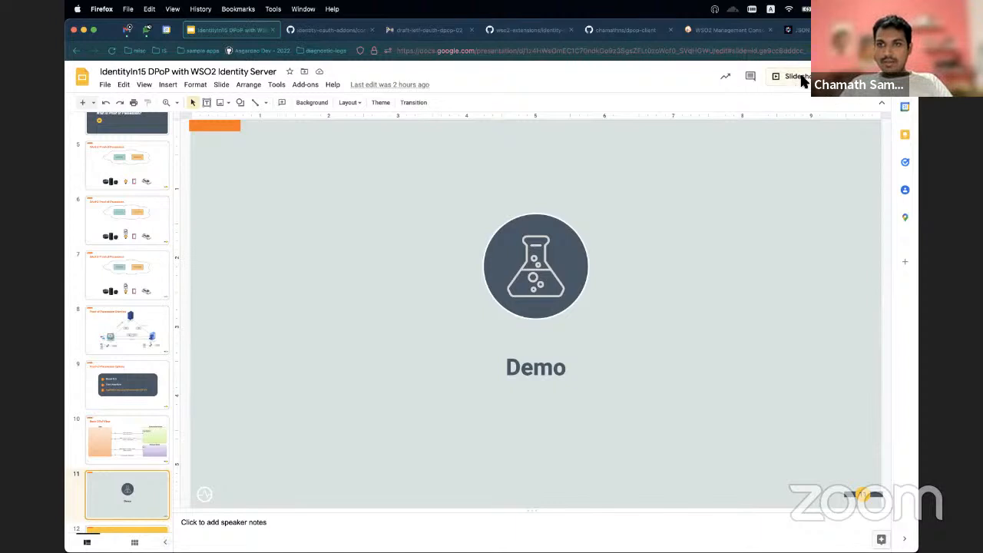
key(Right)
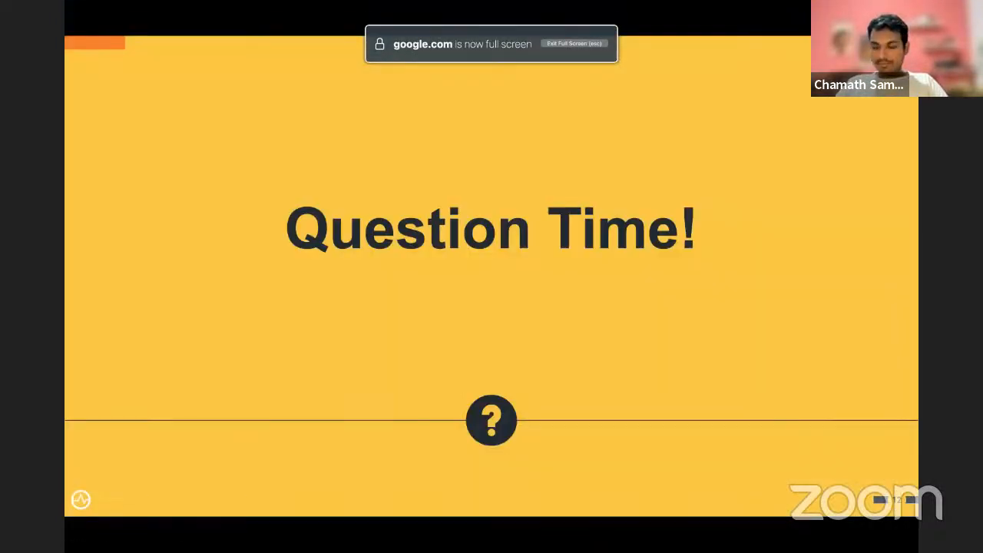